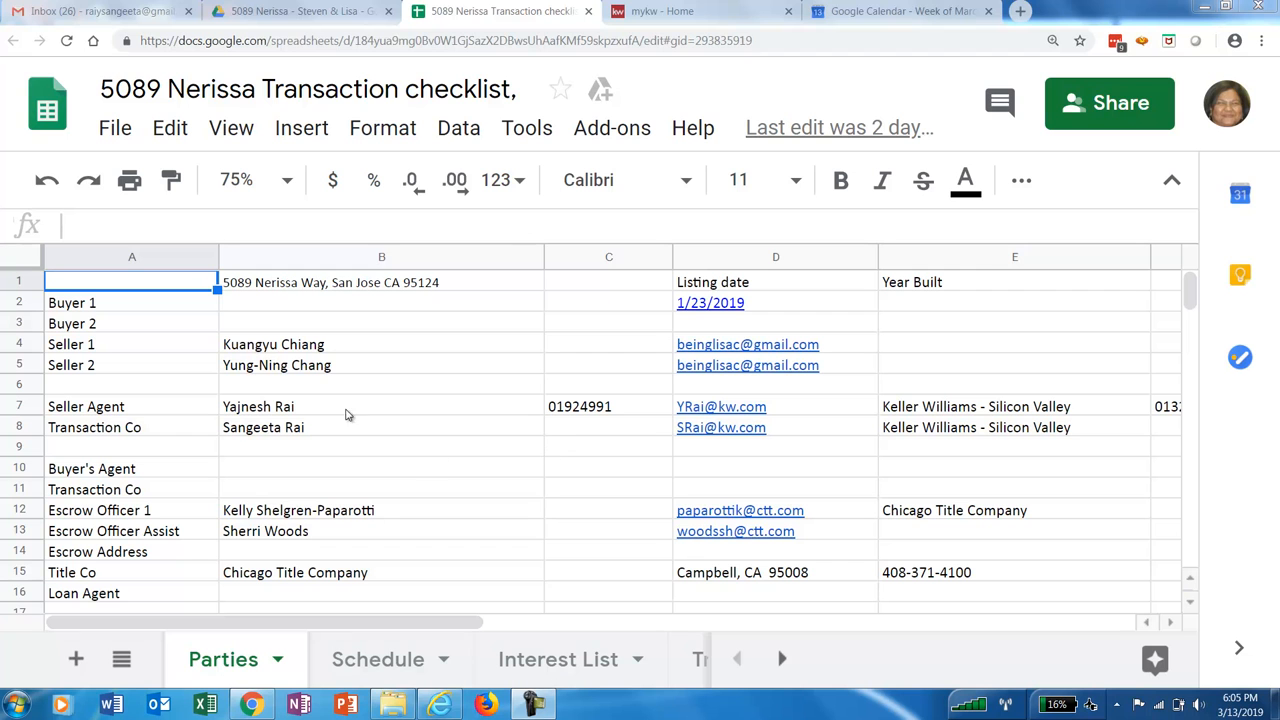
- Switch to the MLSListings home page in Internet Explorer and open the listing management page
{"action": "key", "text": "alt+Tab"}
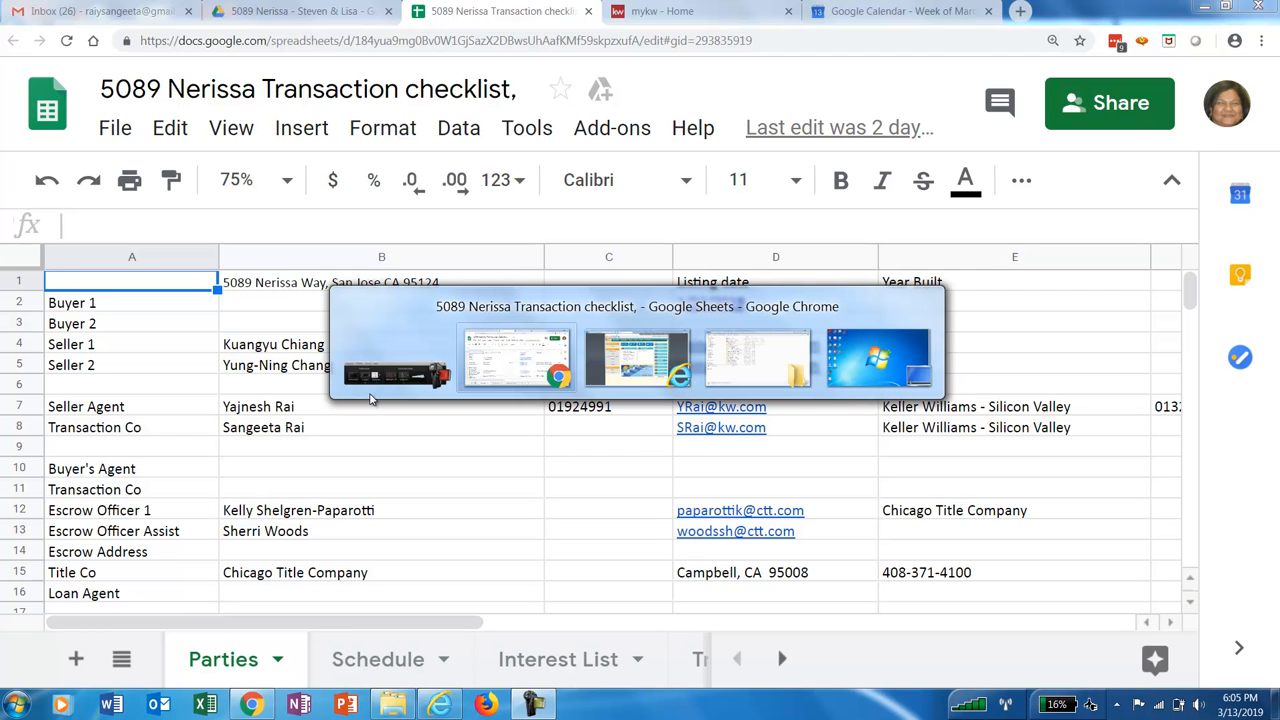
{"action": "key", "text": "Tab"}
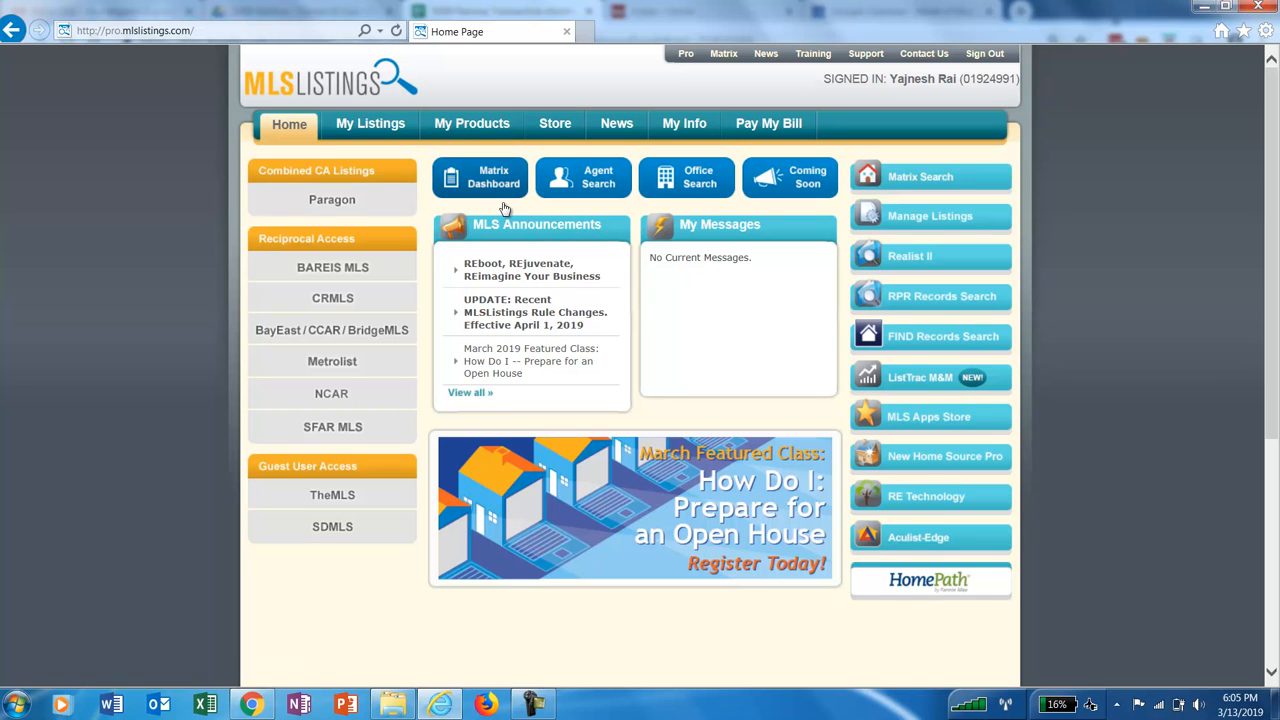
{"action": "left_click", "coordinate": [924, 224]}
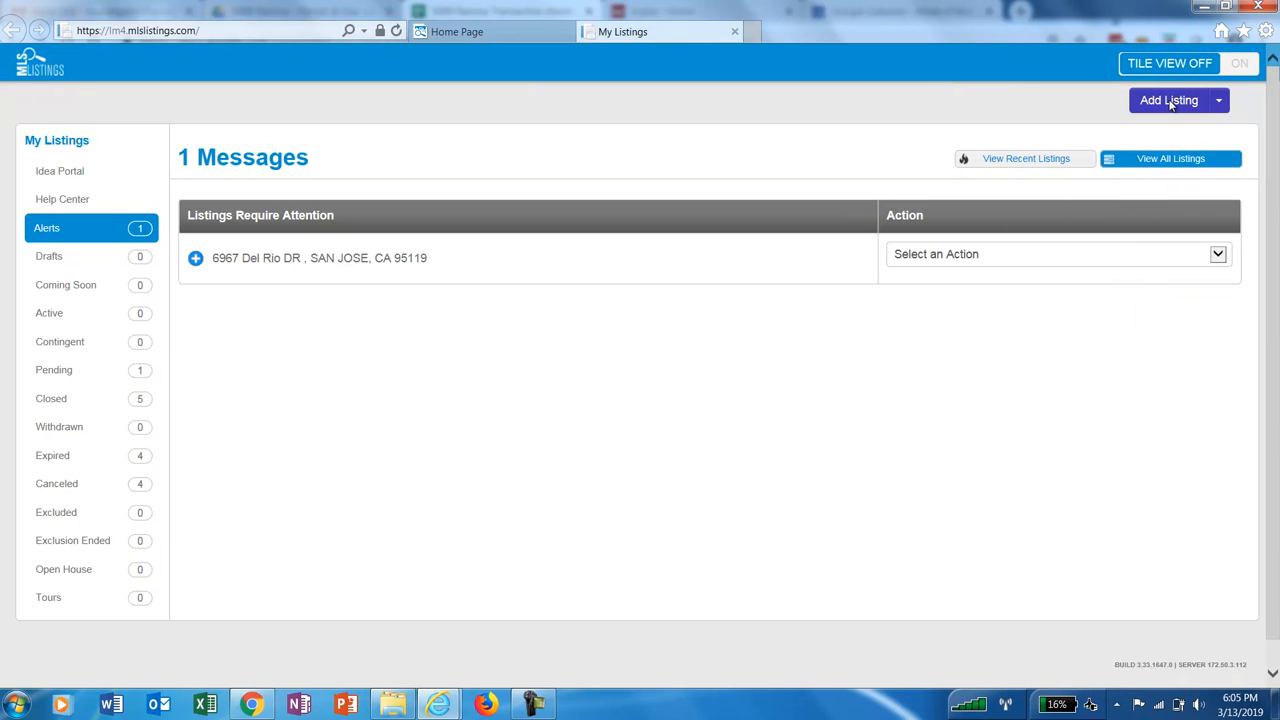
- Start a new listing of class Residential for a Single Family Home
{"action": "left_click", "coordinate": [1220, 103]}
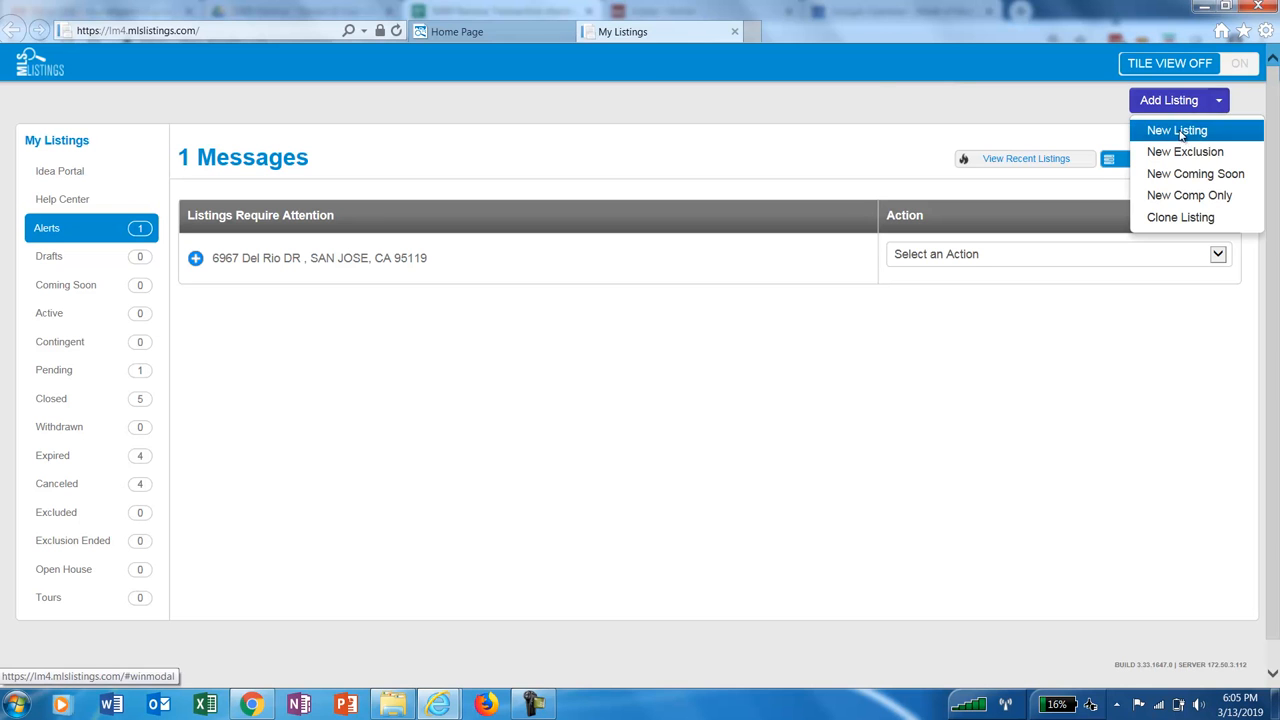
{"action": "left_click", "coordinate": [1182, 132]}
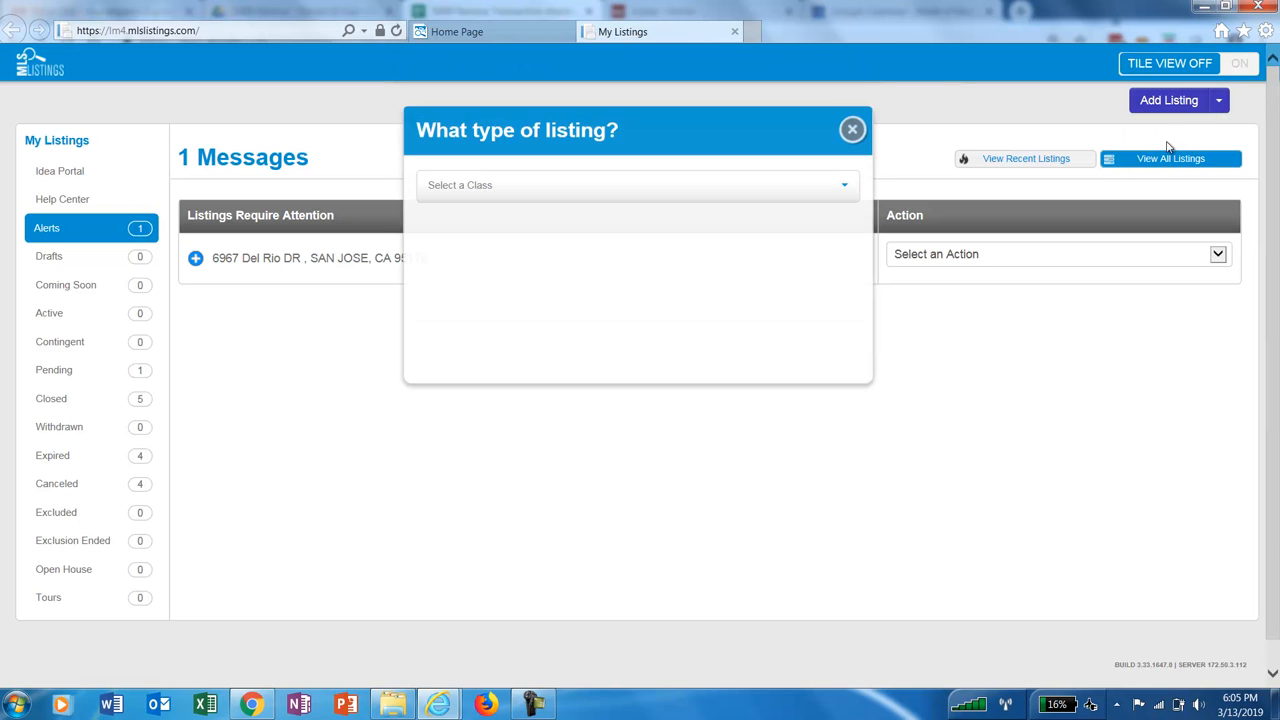
{"action": "left_click", "coordinate": [851, 189]}
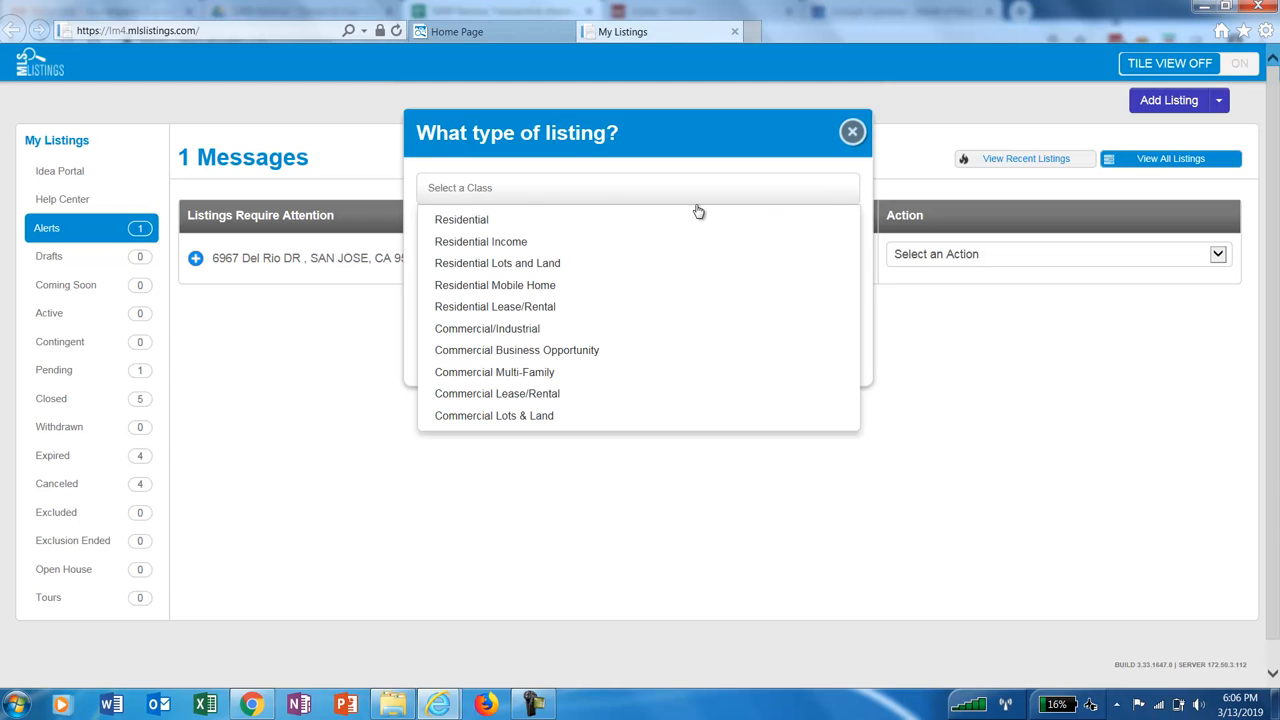
{"action": "left_click", "coordinate": [466, 227]}
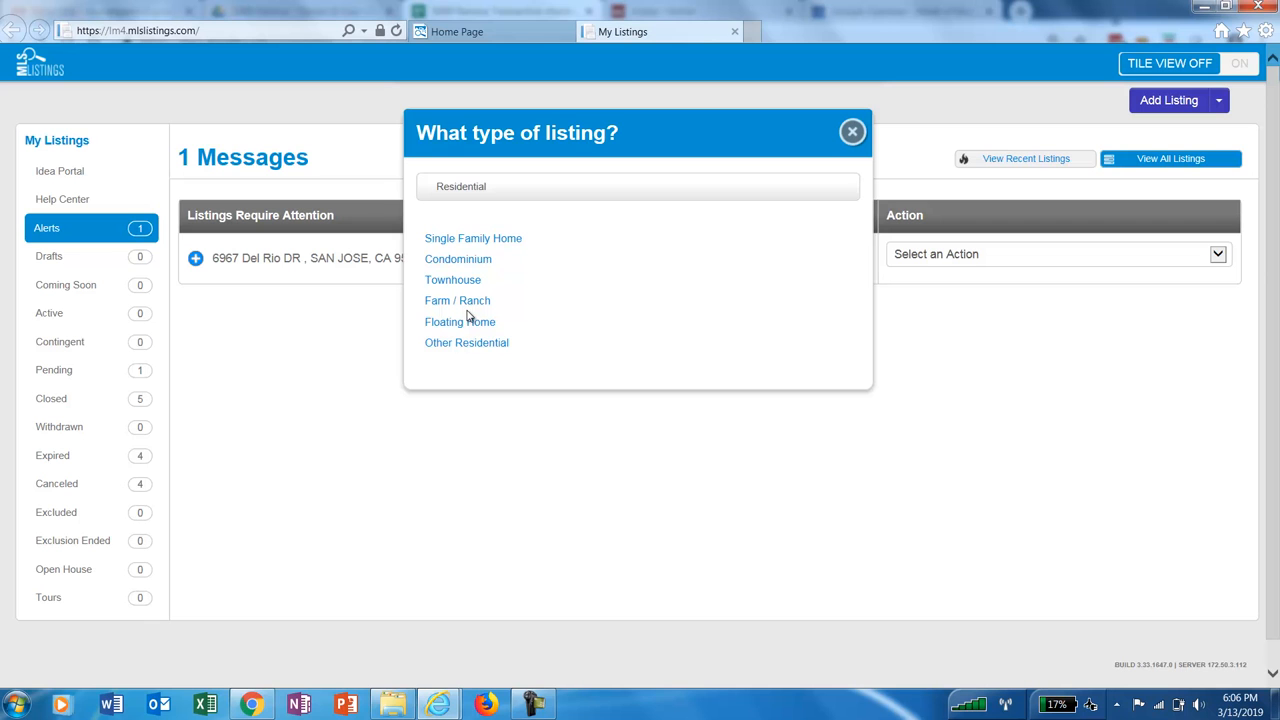
{"action": "left_click", "coordinate": [487, 240]}
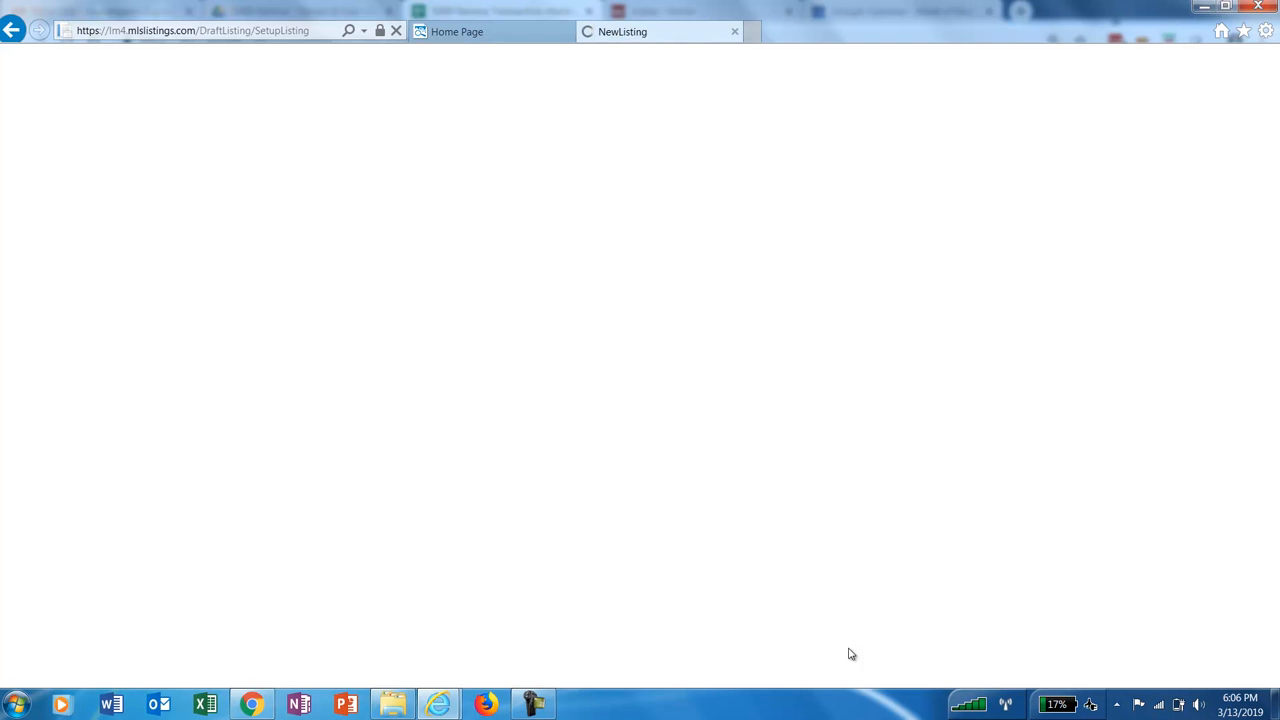
- Set the listing office to Keller Williams Realty-Silicon Valley : 1 - KWSV and proceed to the Property Overview section
{"action": "left_click", "coordinate": [538, 703]}
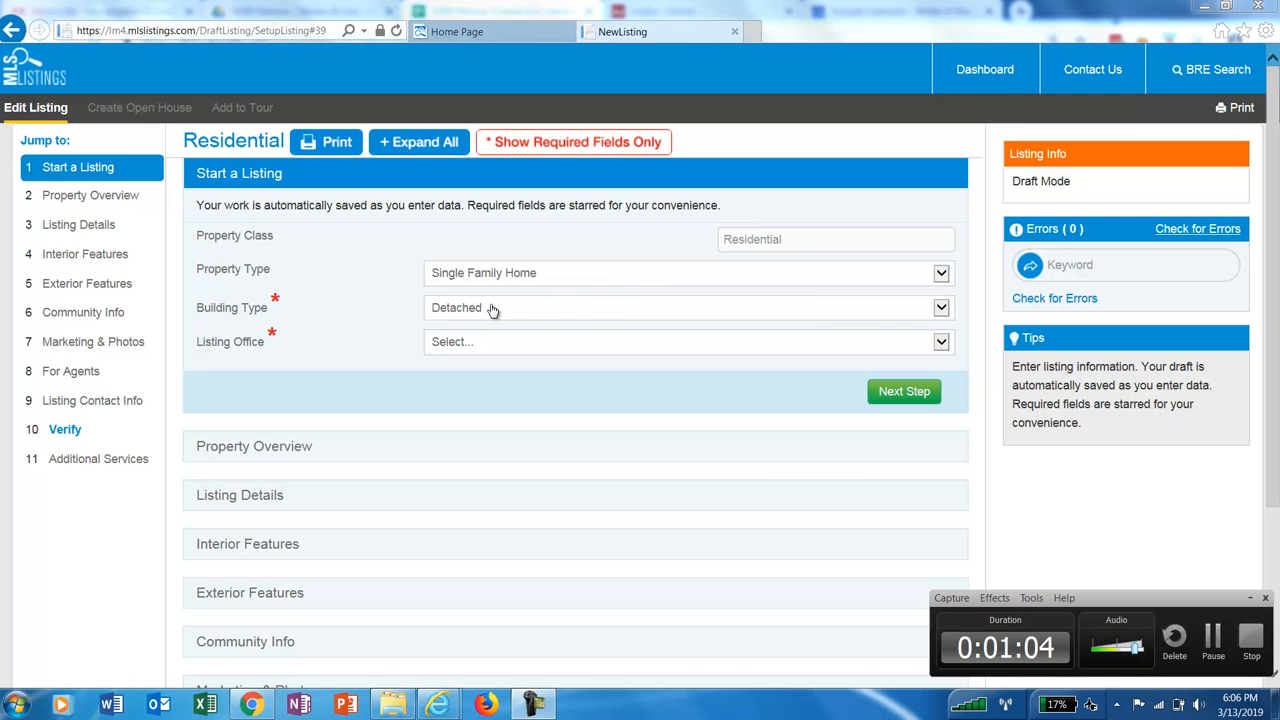
{"action": "left_click", "coordinate": [506, 346]}
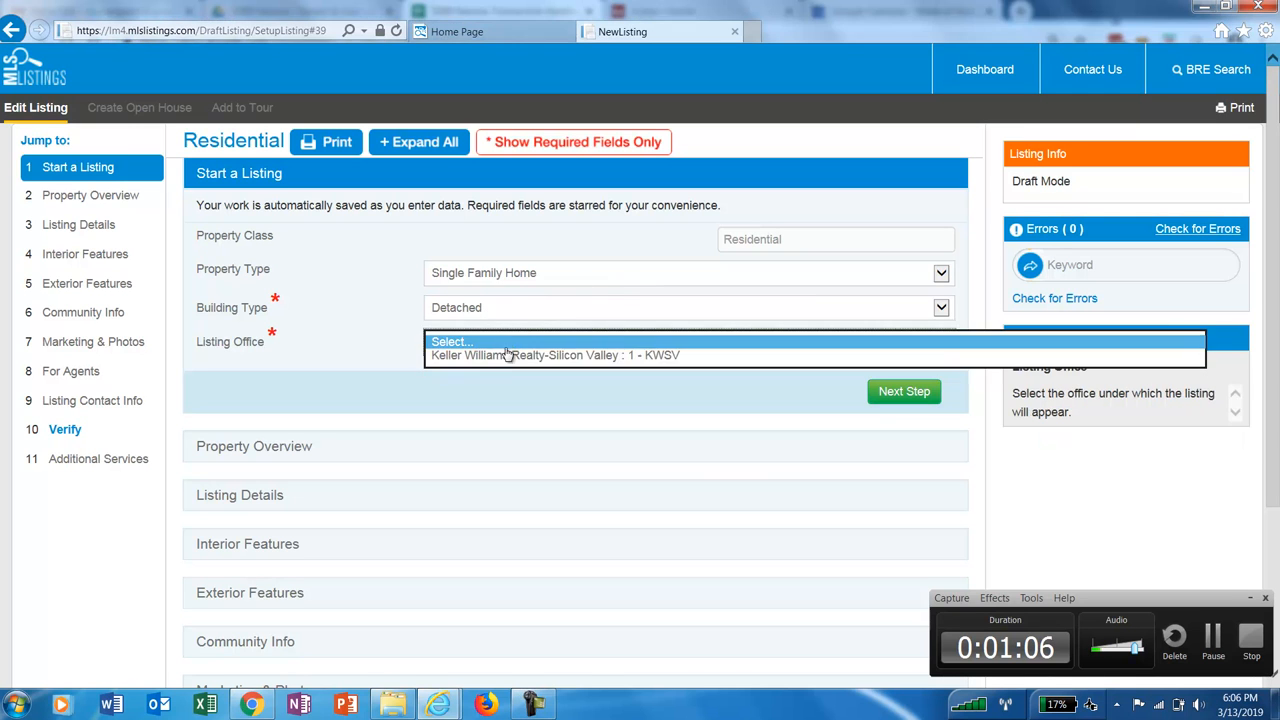
{"action": "left_click", "coordinate": [567, 358]}
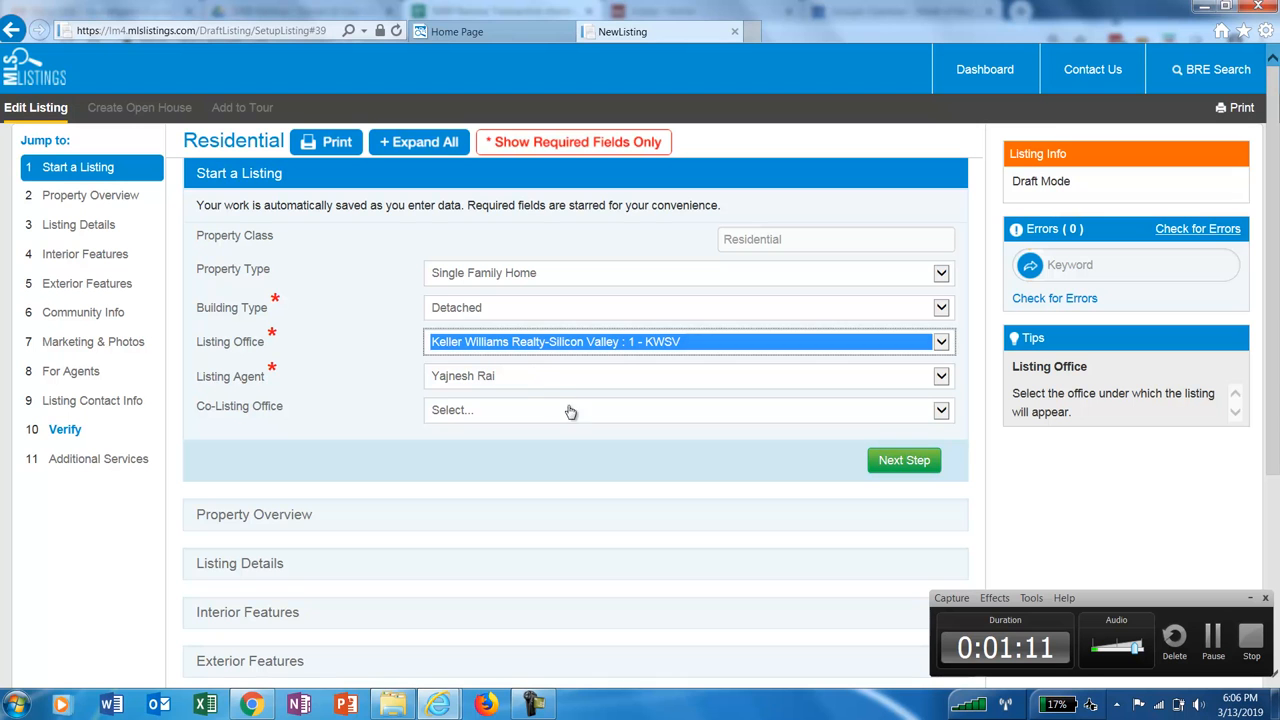
{"action": "left_click", "coordinate": [903, 461]}
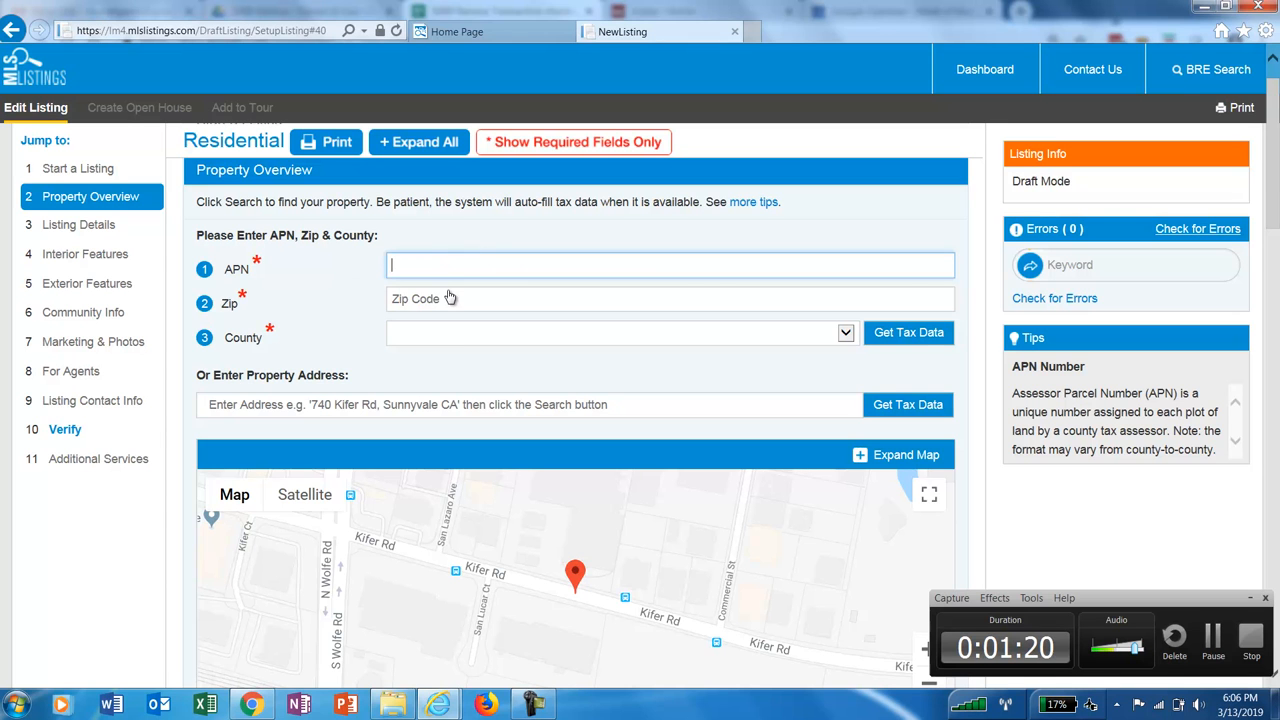
- Copy the property's APN from the transaction checklist in Google Sheets and paste it into the APN field of the MLS listing
{"action": "key", "text": "alt+Tab"}
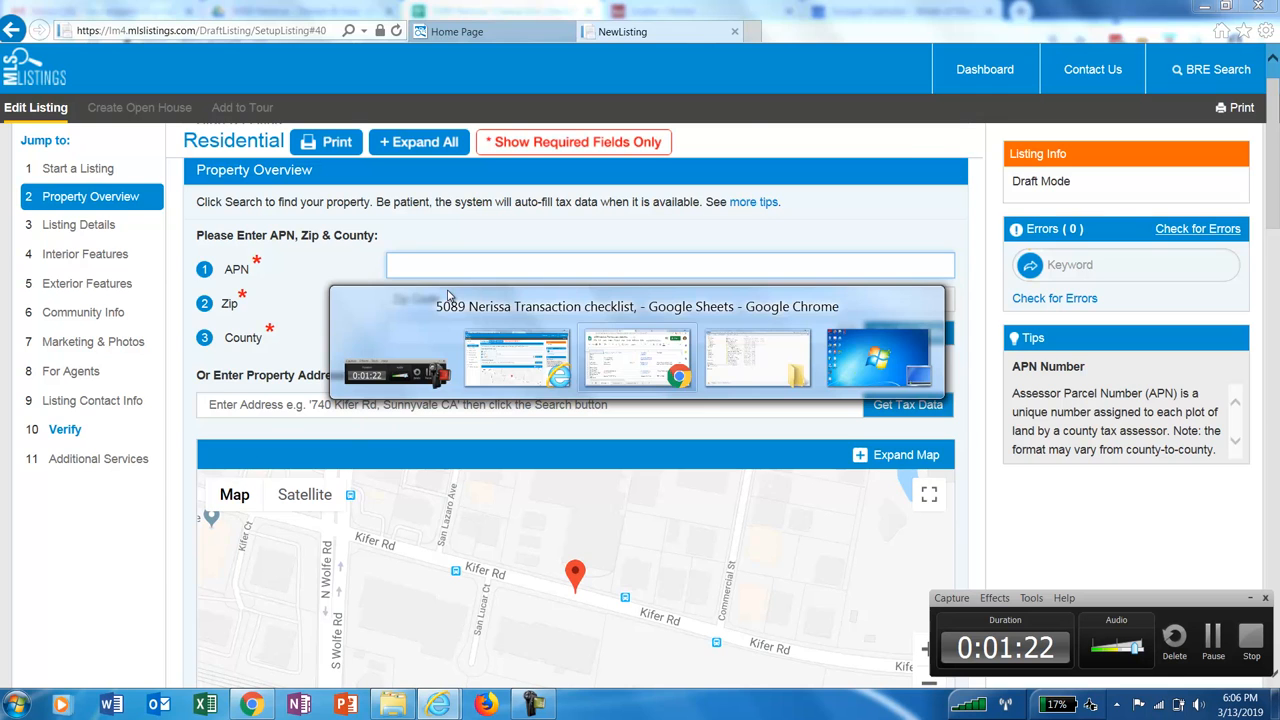
{"action": "key", "text": "alt+Tab"}
{"action": "key", "text": "alt+Tab"}
{"action": "key", "text": "alt+Tab"}
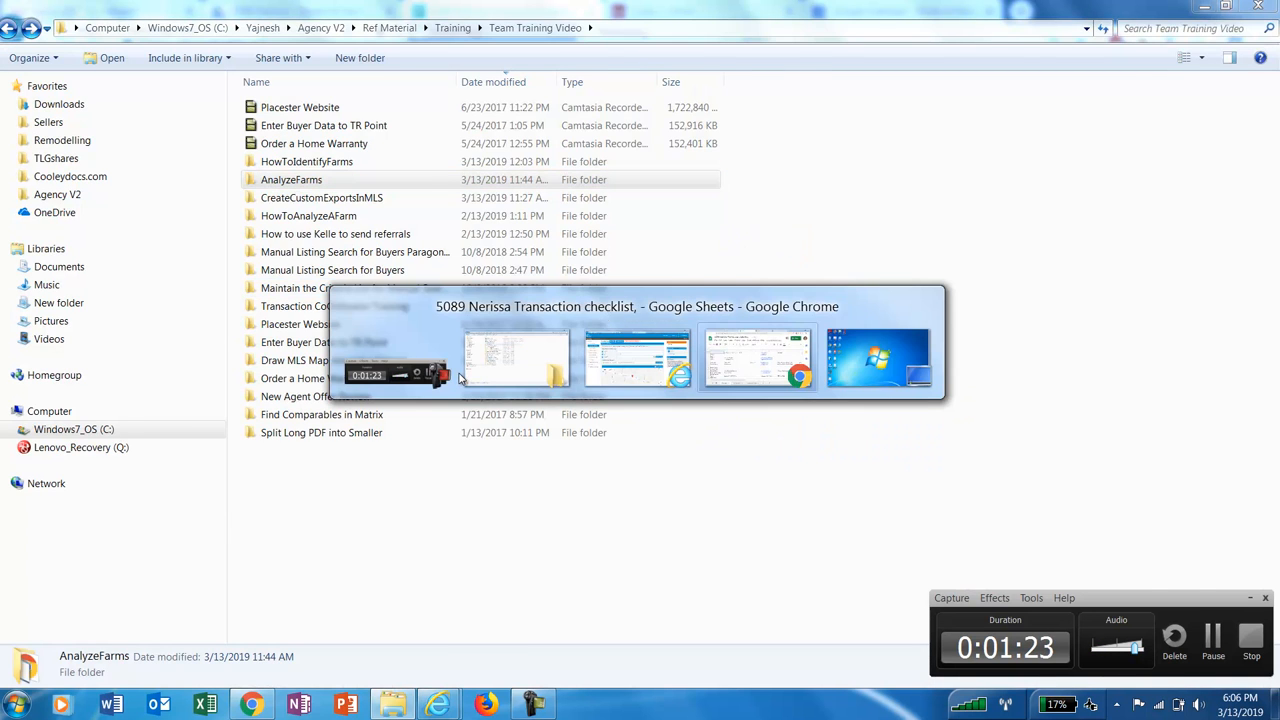
{"action": "scroll", "coordinate": [345, 510], "scroll_direction": "down", "scroll_amount": 3}
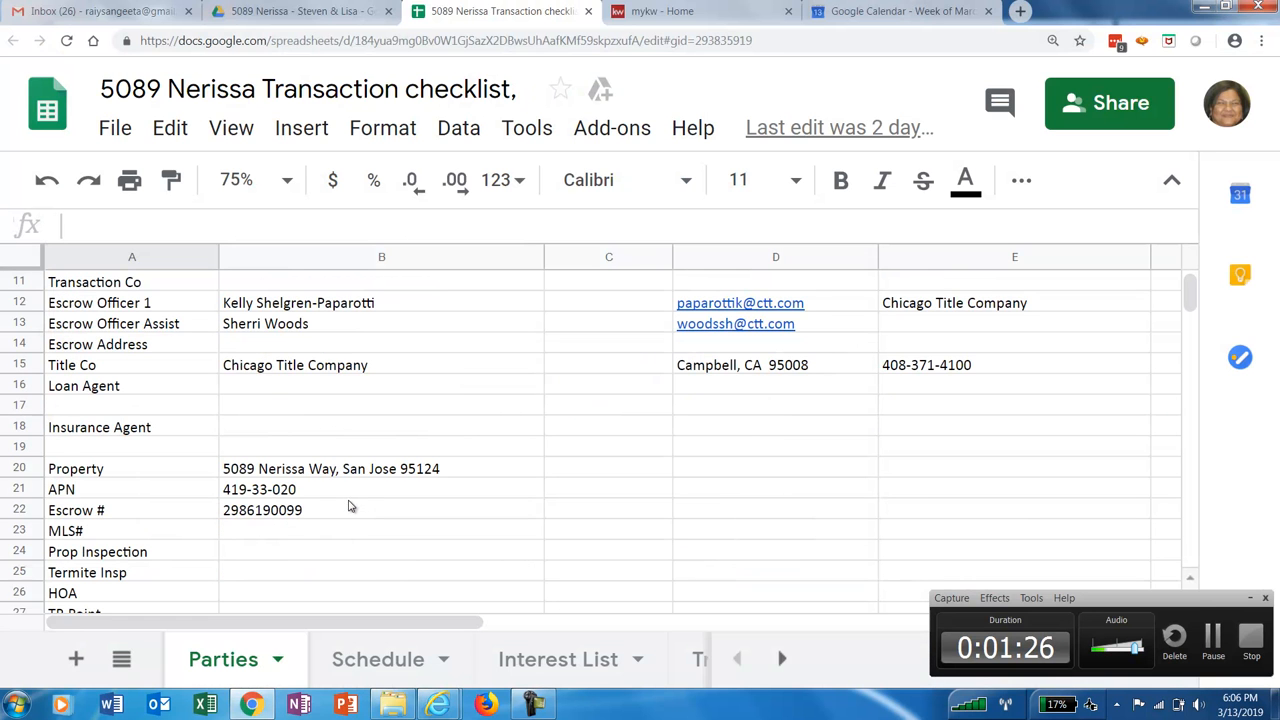
{"action": "left_click", "coordinate": [305, 496]}
{"action": "key", "text": "ctrl+c"}
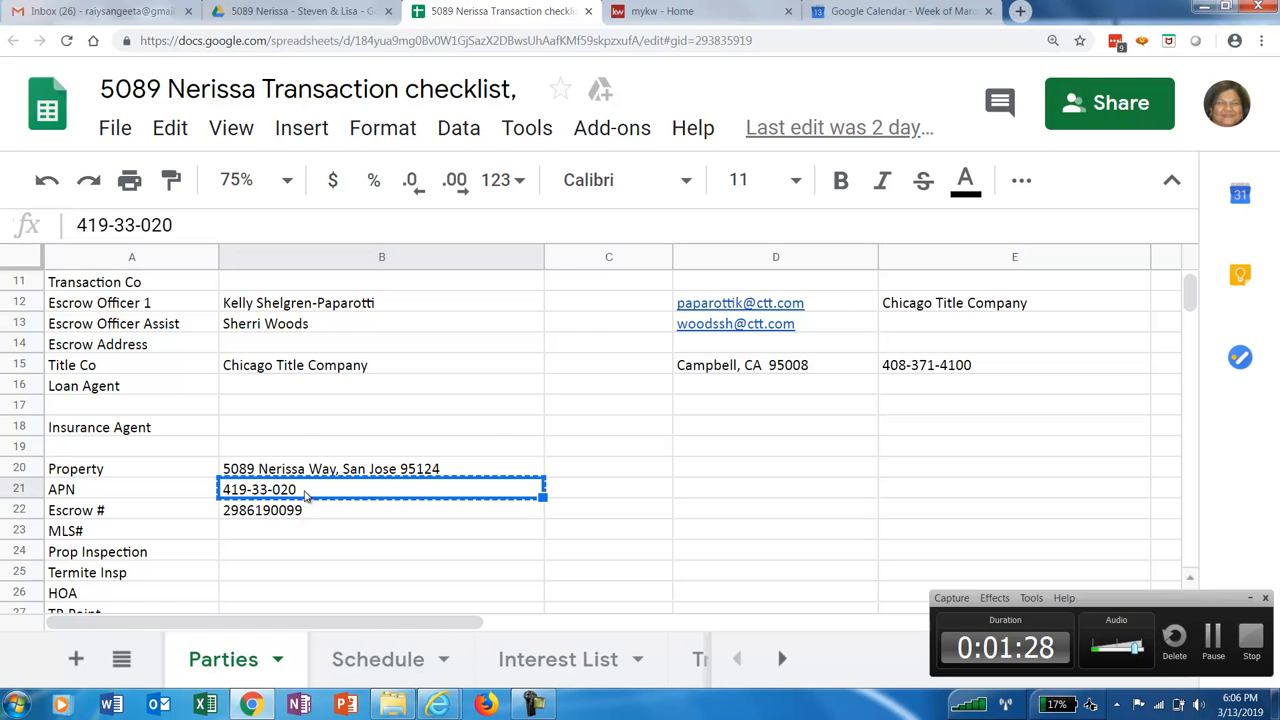
{"action": "key", "text": "alt+Tab"}
{"action": "key", "text": "ctrl+v"}
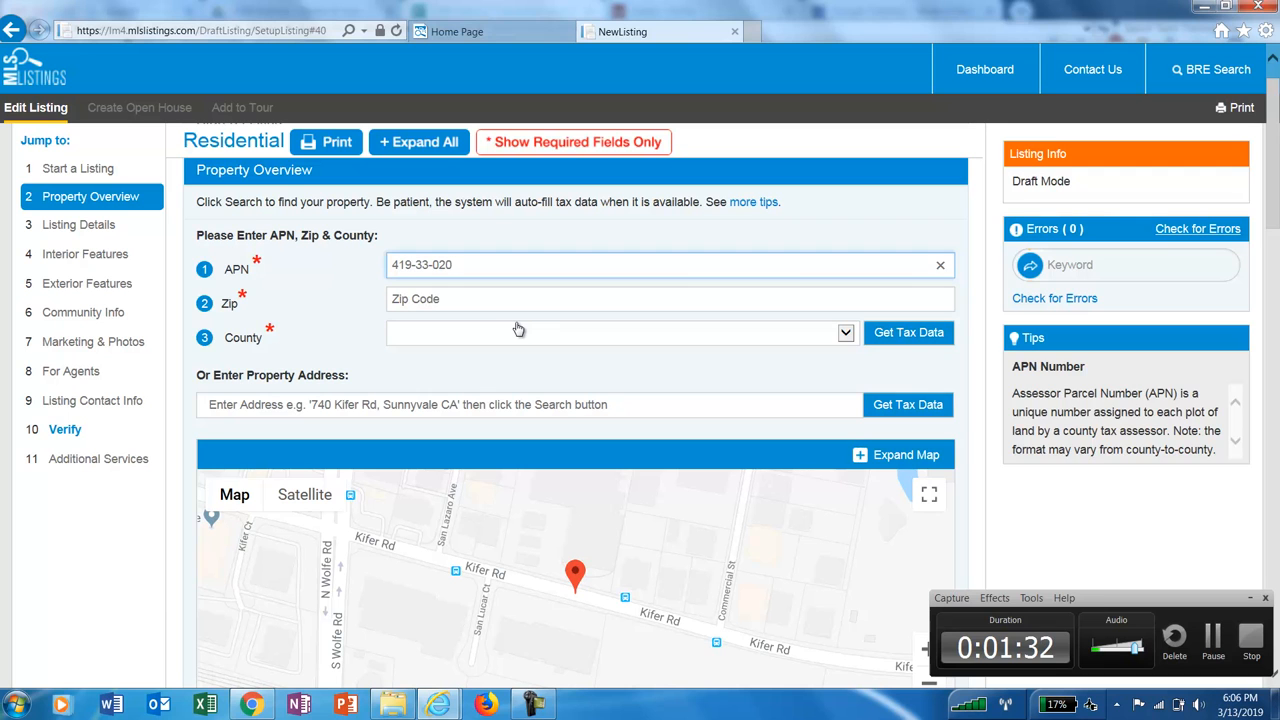
- Enter the property's zip code, retrieve the tax record by APN, and import the tax data with all fields kept
{"action": "key", "text": "Tab"}
{"action": "type", "text": "95124"}
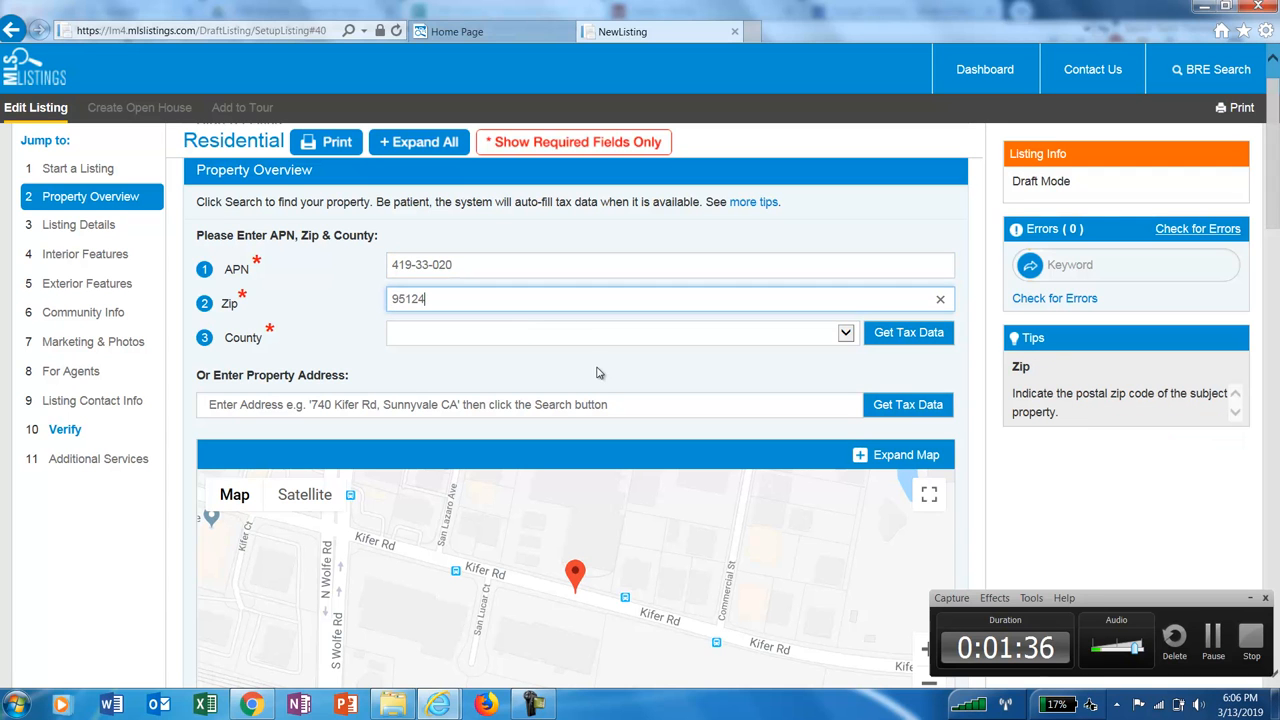
{"action": "key", "text": "Tab"}
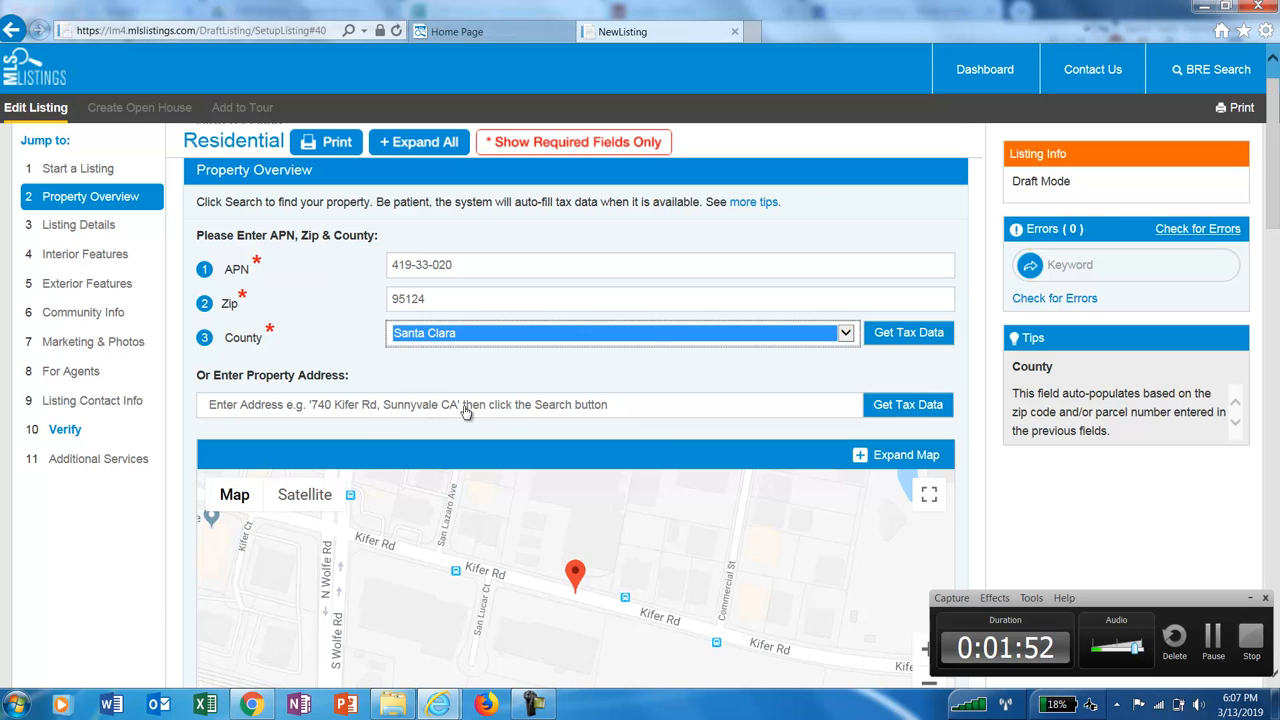
{"action": "left_click", "coordinate": [906, 336]}
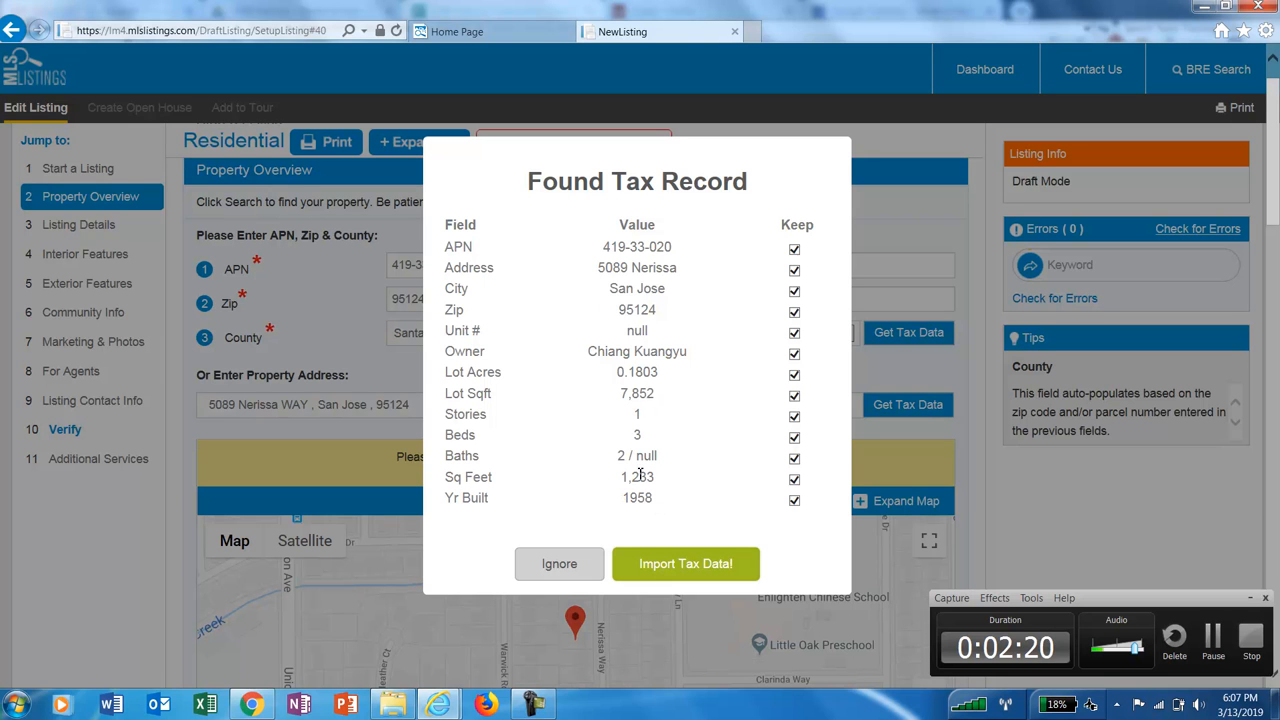
{"action": "left_click", "coordinate": [701, 567]}
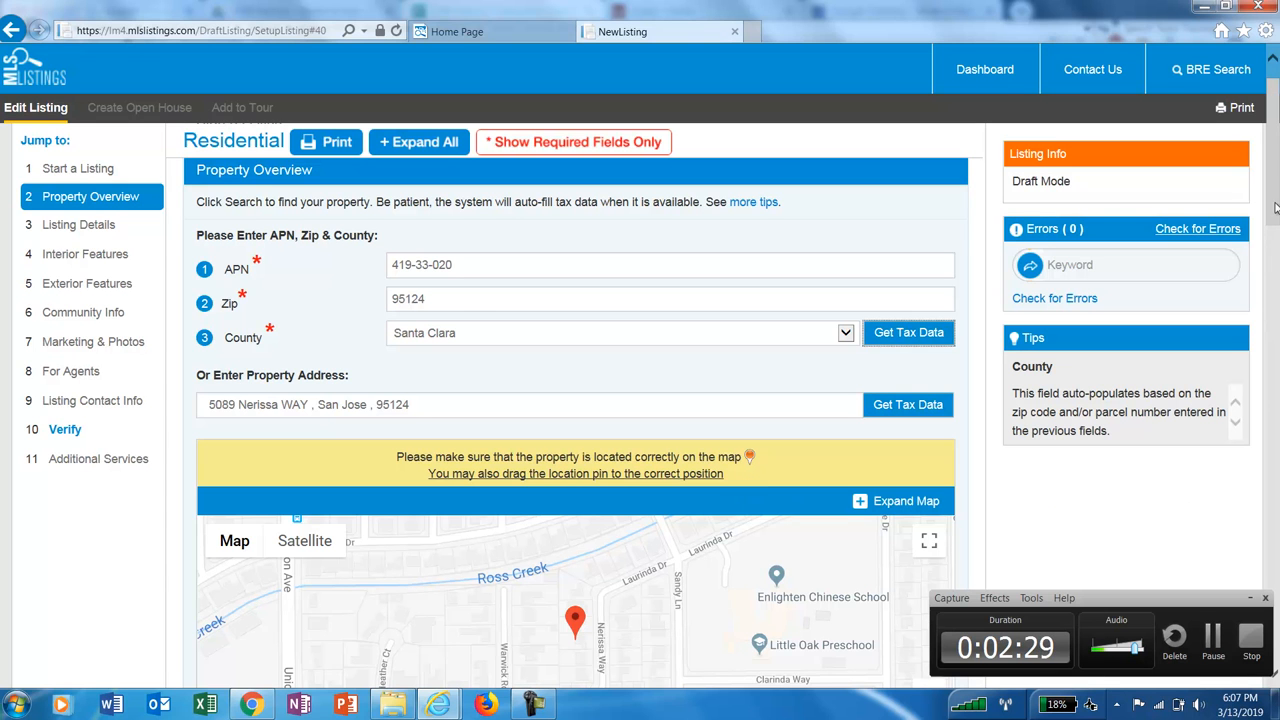
- Check the property's location pin on the map and clear the imported owner name
{"action": "scroll", "coordinate": [1276, 207], "scroll_direction": "down", "scroll_amount": 1}
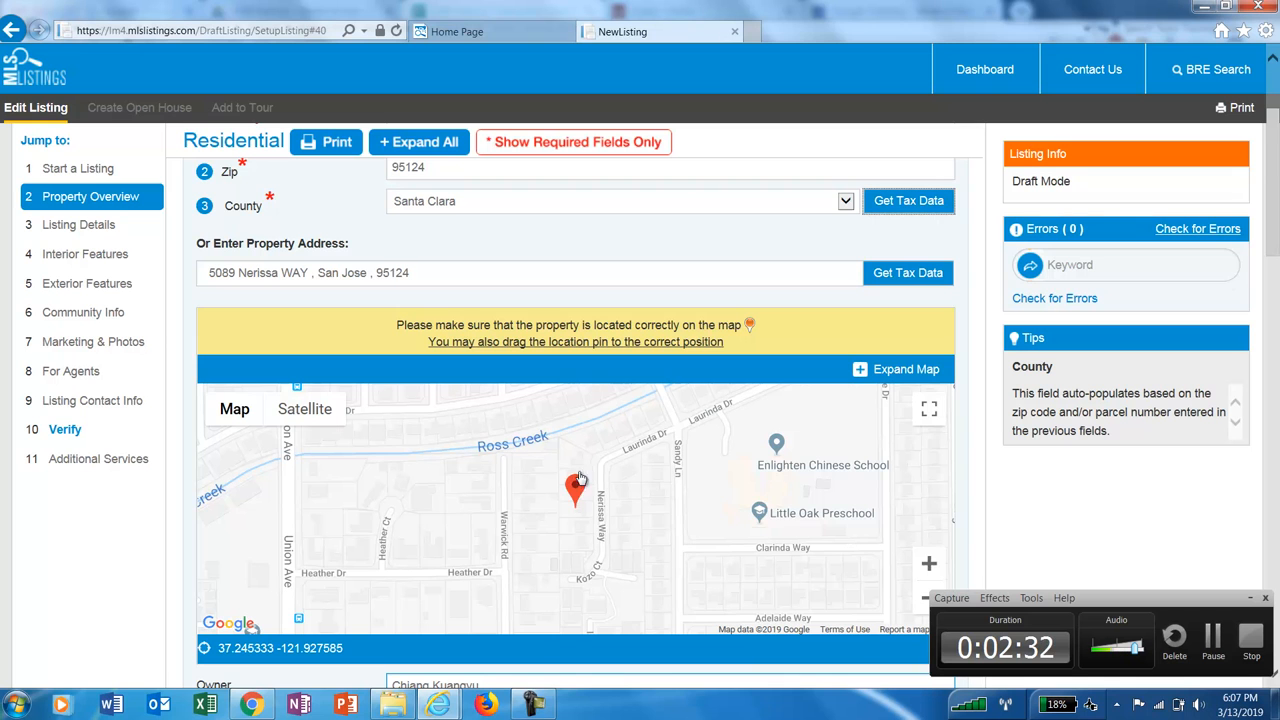
{"action": "left_click_drag", "start_coordinate": [1266, 228], "coordinate": [1277, 331]}
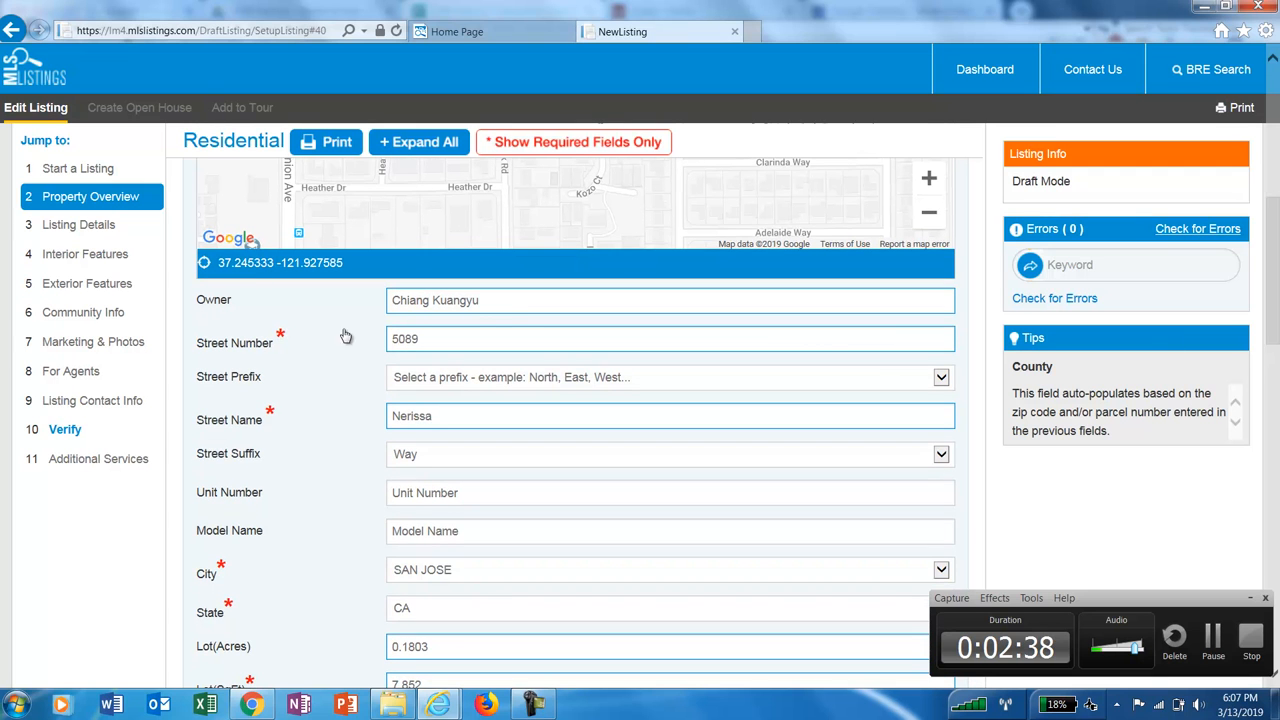
{"action": "left_click", "coordinate": [503, 307]}
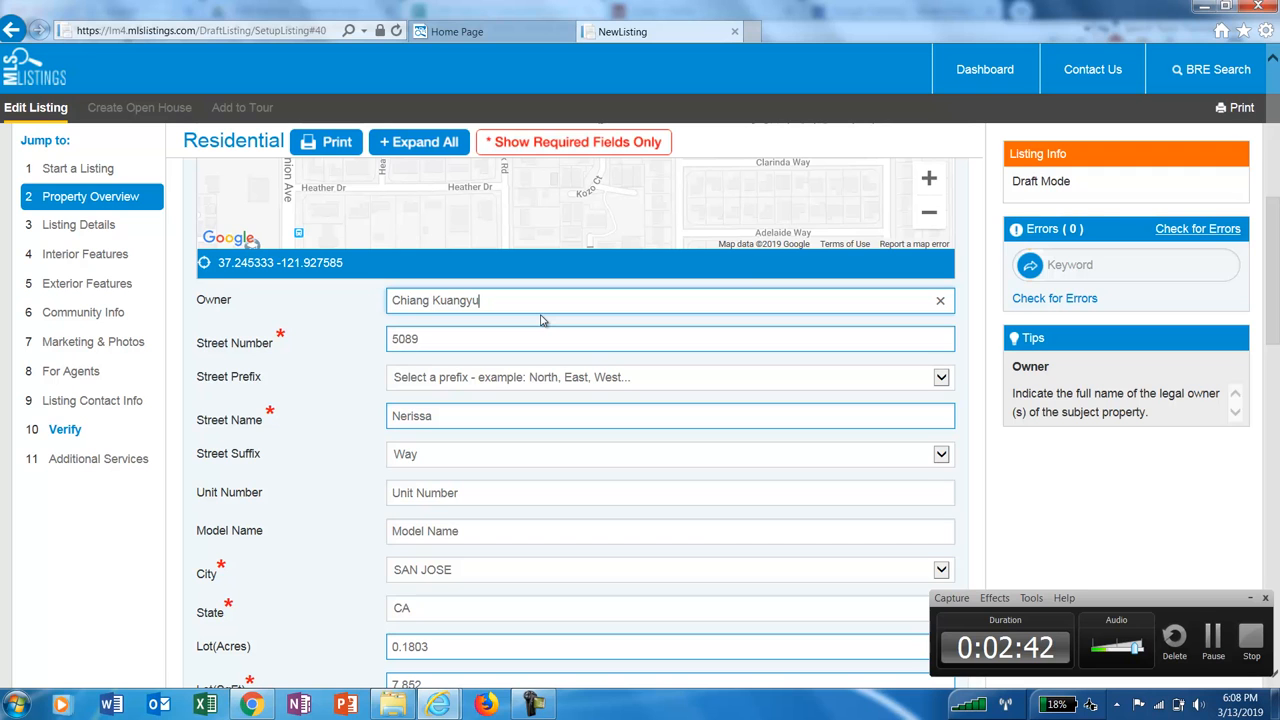
{"action": "key", "text": "ctrl+a"}
{"action": "key", "text": "BackSpace"}
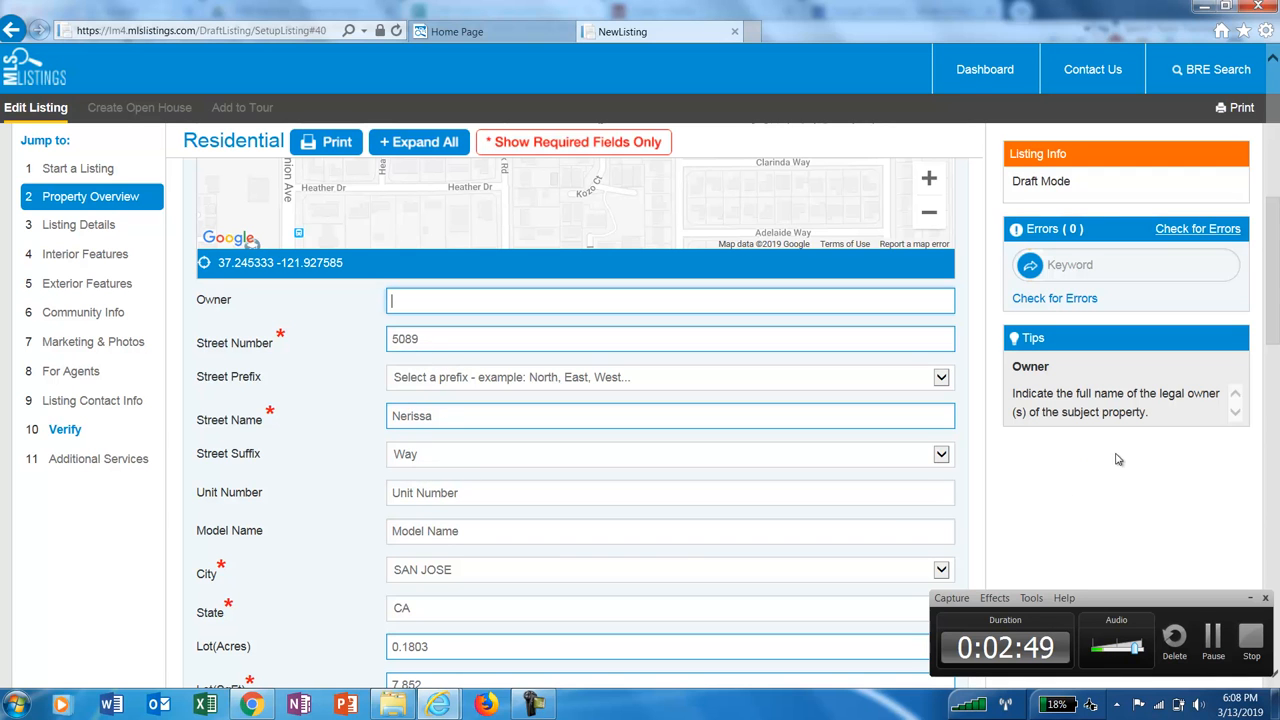
{"action": "left_click", "coordinate": [984, 526]}
- Review the imported property details, from address, lot size, beds and baths to year built, zoning, area and school districts
{"action": "scroll", "coordinate": [984, 526], "scroll_direction": "down", "scroll_amount": 1}
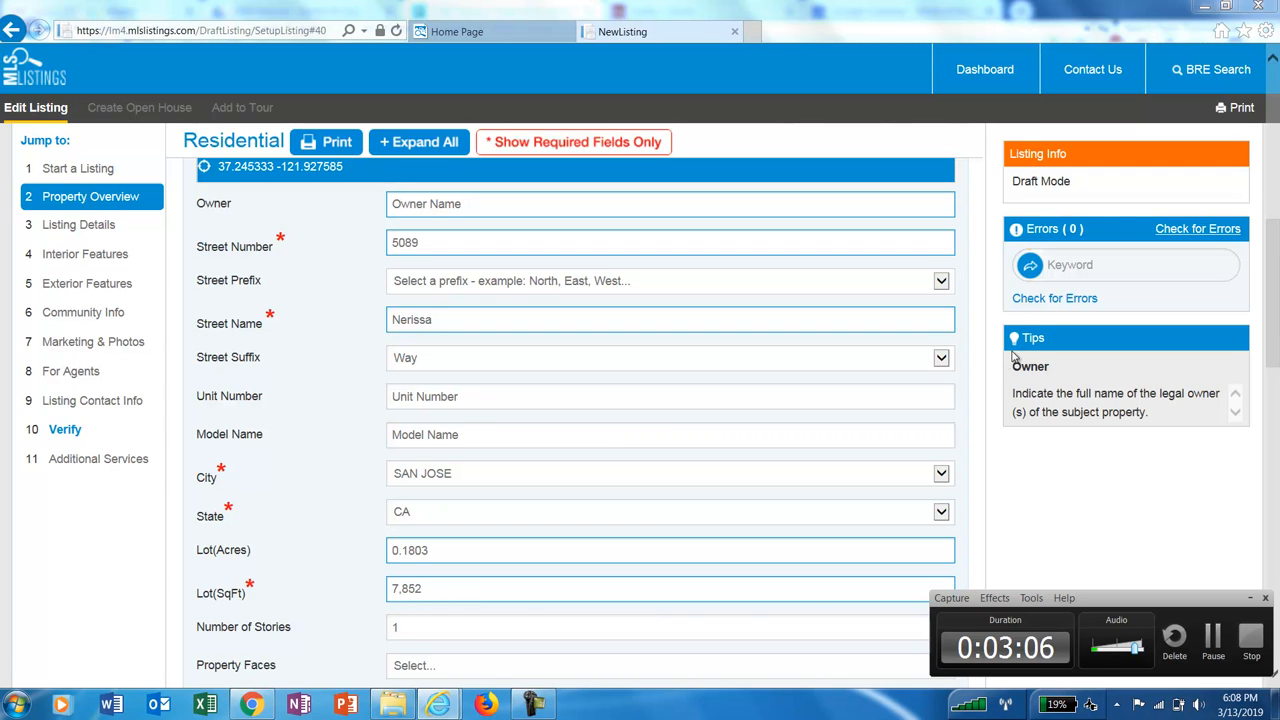
{"action": "scroll", "coordinate": [981, 420], "scroll_direction": "down", "scroll_amount": 2}
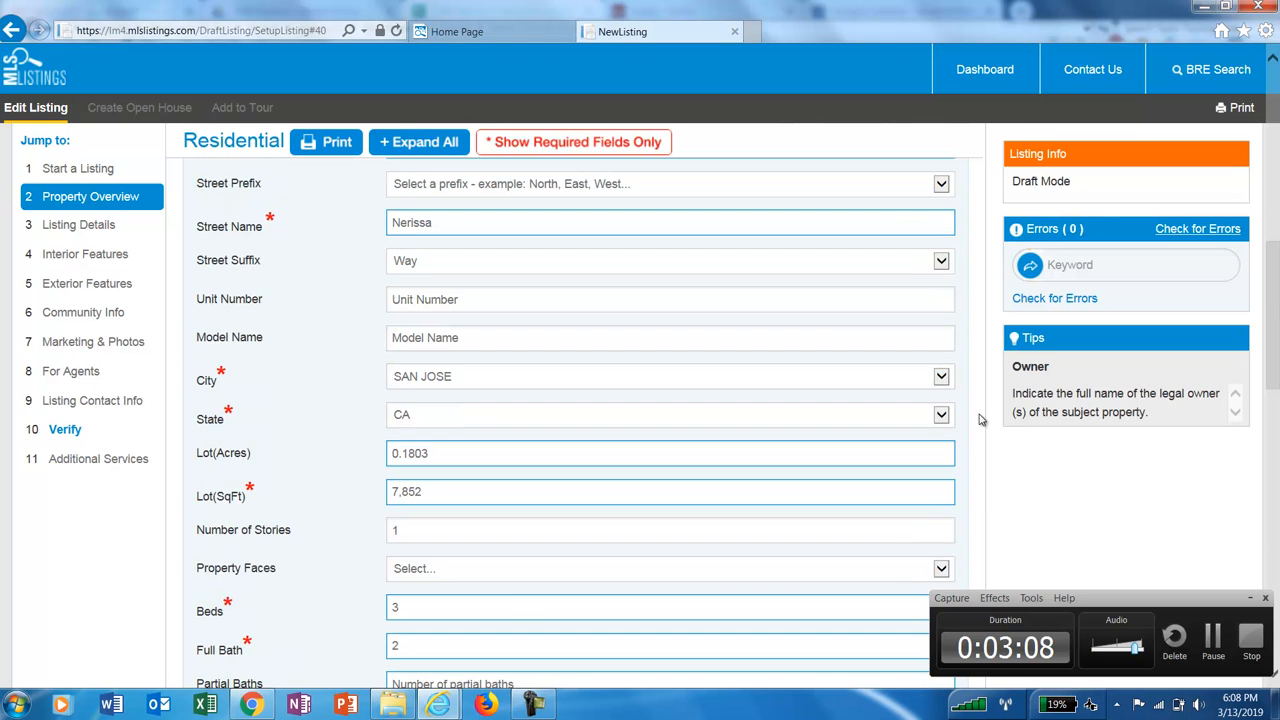
{"action": "scroll", "coordinate": [981, 420], "scroll_direction": "down", "scroll_amount": 1}
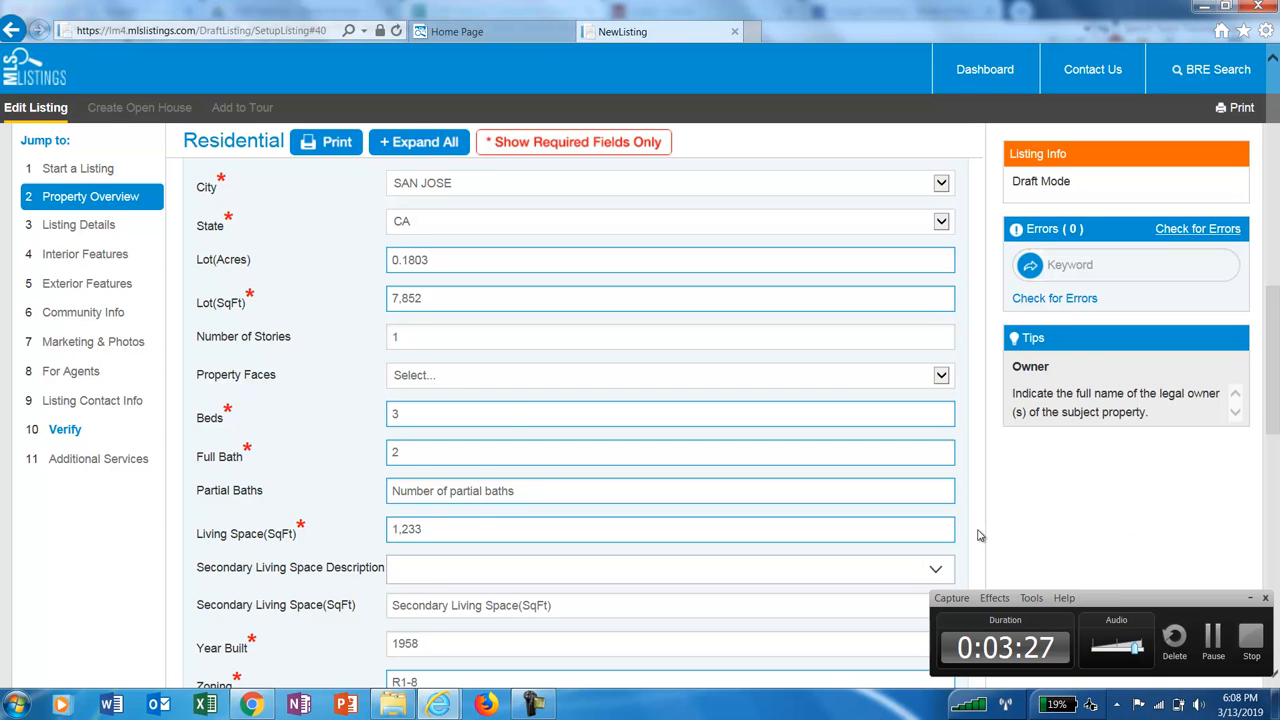
{"action": "scroll", "coordinate": [980, 536], "scroll_direction": "down", "scroll_amount": 1}
{"action": "scroll", "coordinate": [980, 534], "scroll_direction": "down", "scroll_amount": 1}
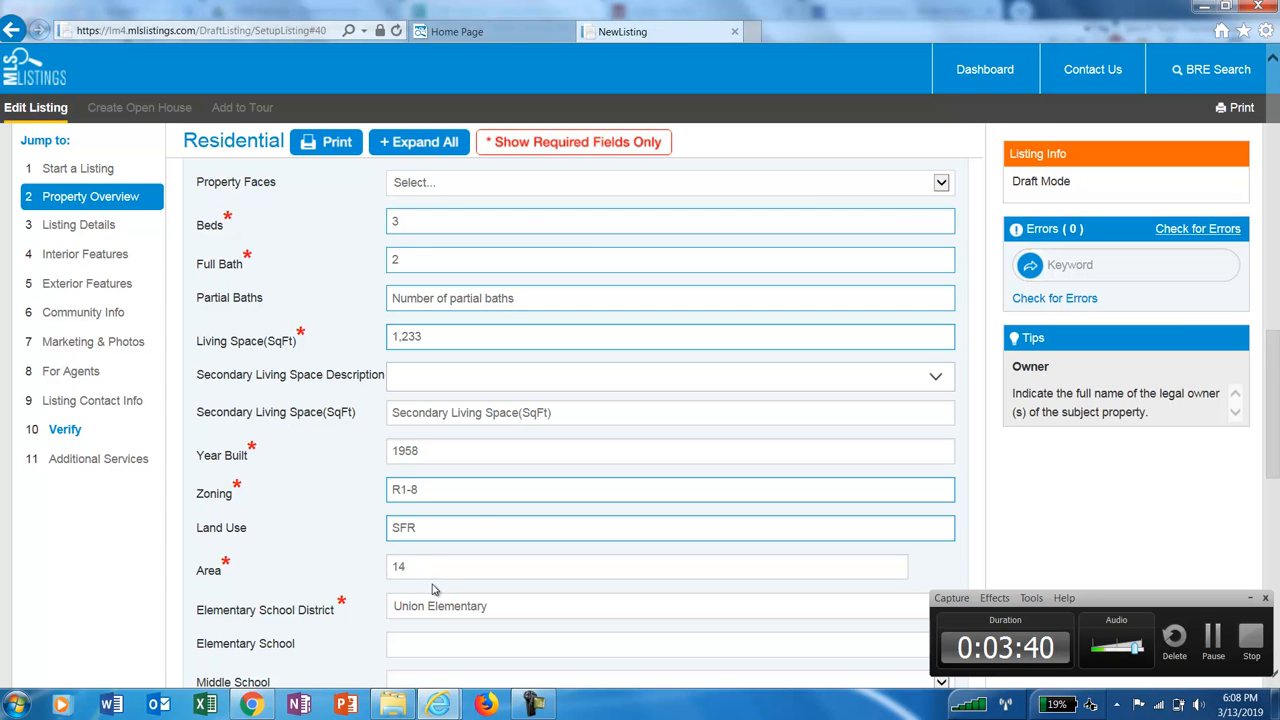
{"action": "scroll", "coordinate": [388, 595], "scroll_direction": "down", "scroll_amount": 2}
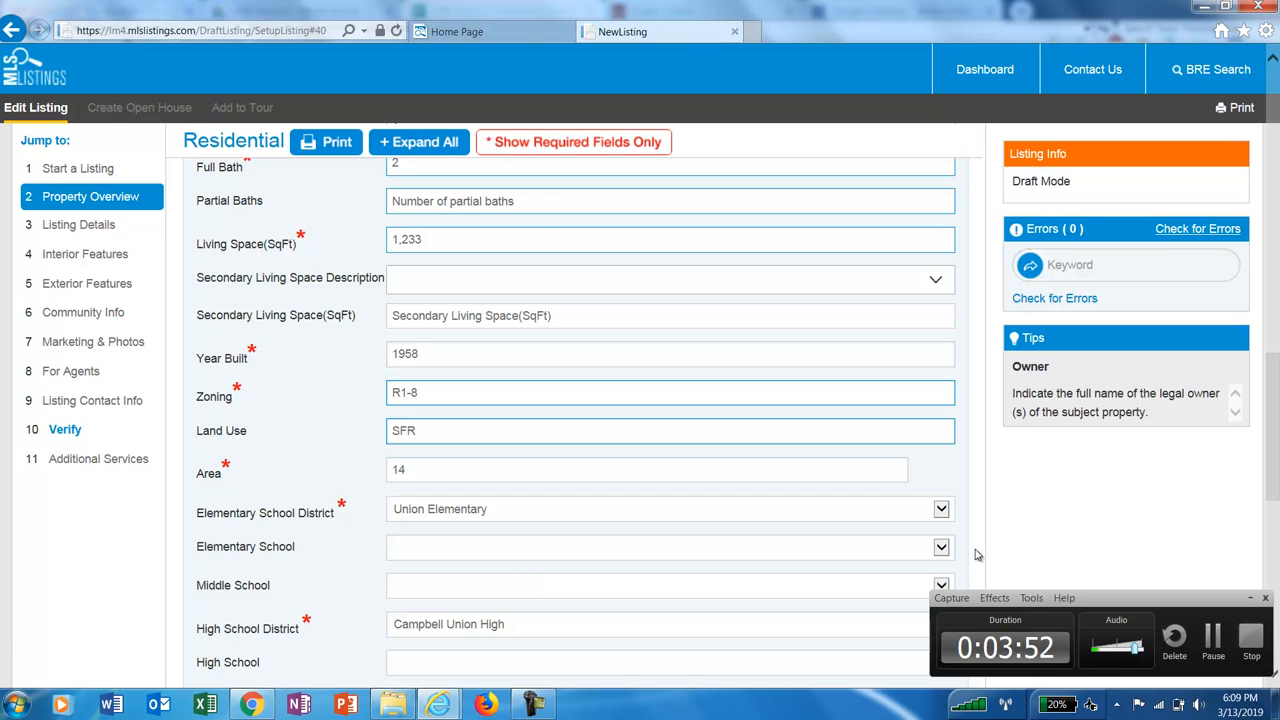
{"action": "scroll", "coordinate": [976, 553], "scroll_direction": "down", "scroll_amount": 1}
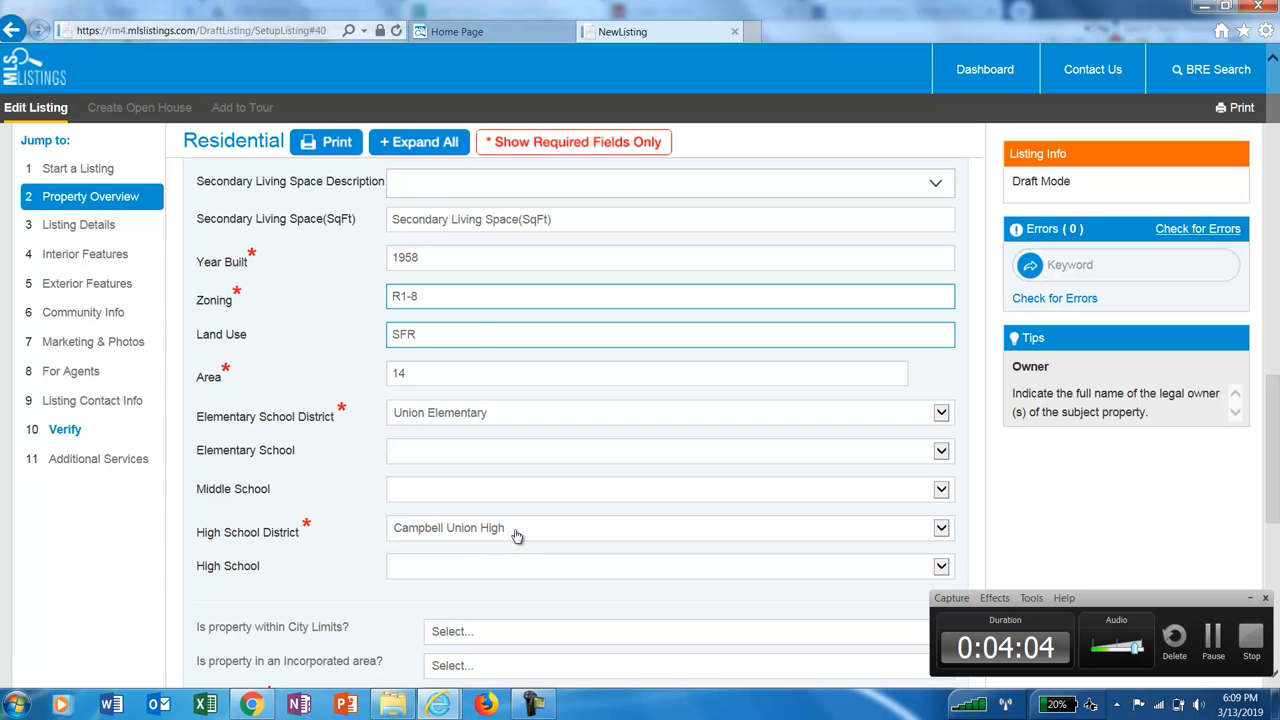
{"action": "scroll", "coordinate": [515, 538], "scroll_direction": "down", "scroll_amount": 1}
{"action": "scroll", "coordinate": [516, 538], "scroll_direction": "down", "scroll_amount": 1}
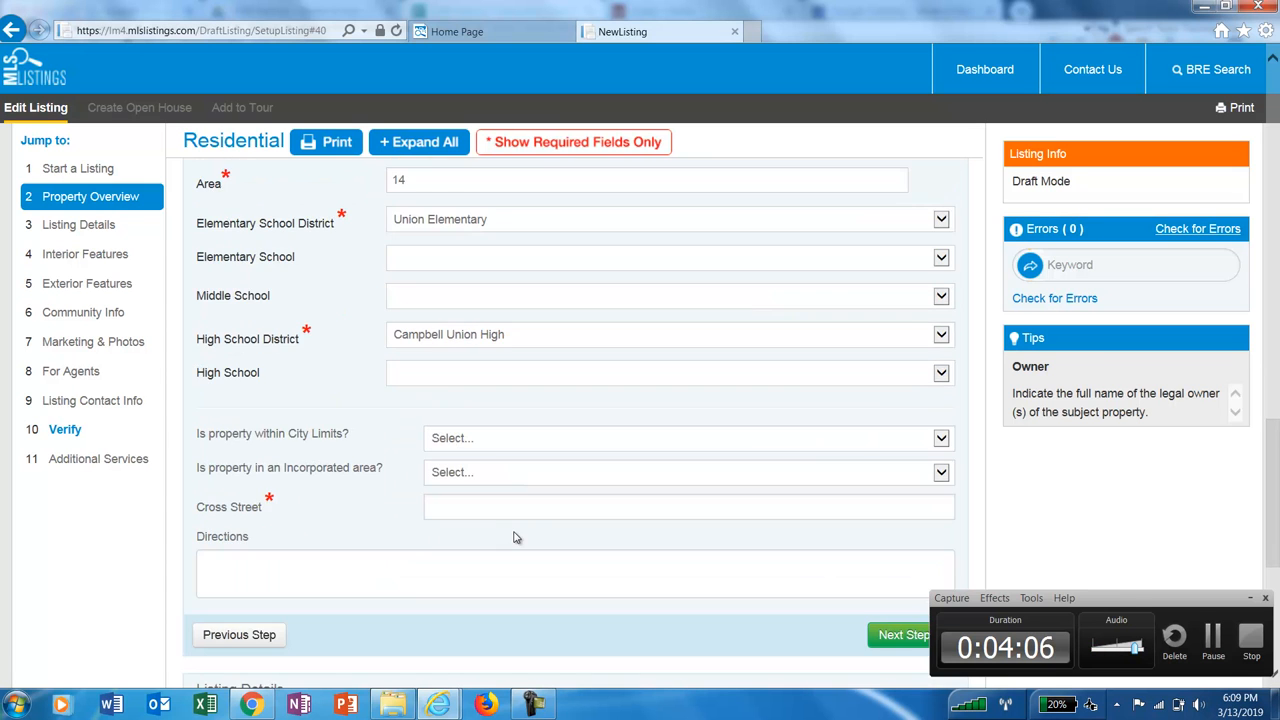
- Mark the property as within city limits and in an incorporated area by answering Yes to both questions
{"action": "left_click", "coordinate": [528, 442]}
{"action": "left_click", "coordinate": [480, 440]}
{"action": "left_click", "coordinate": [486, 443]}
{"action": "left_click", "coordinate": [485, 452]}
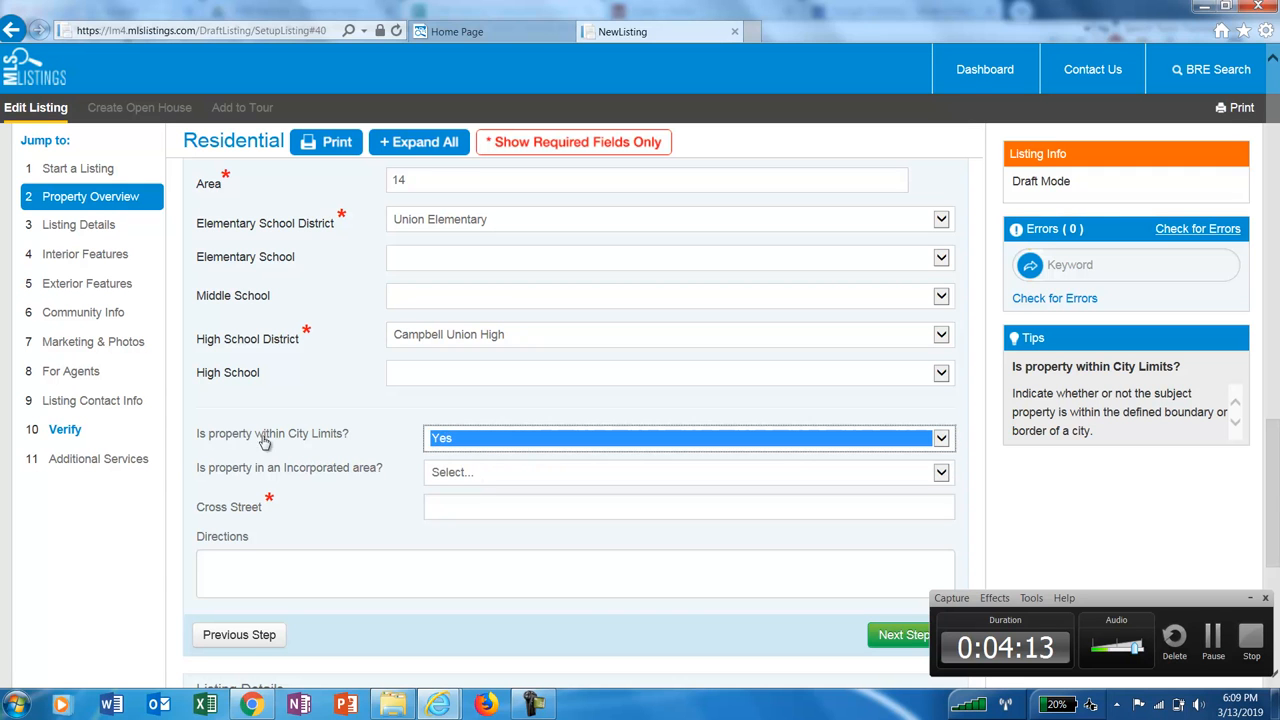
{"action": "left_click", "coordinate": [508, 480]}
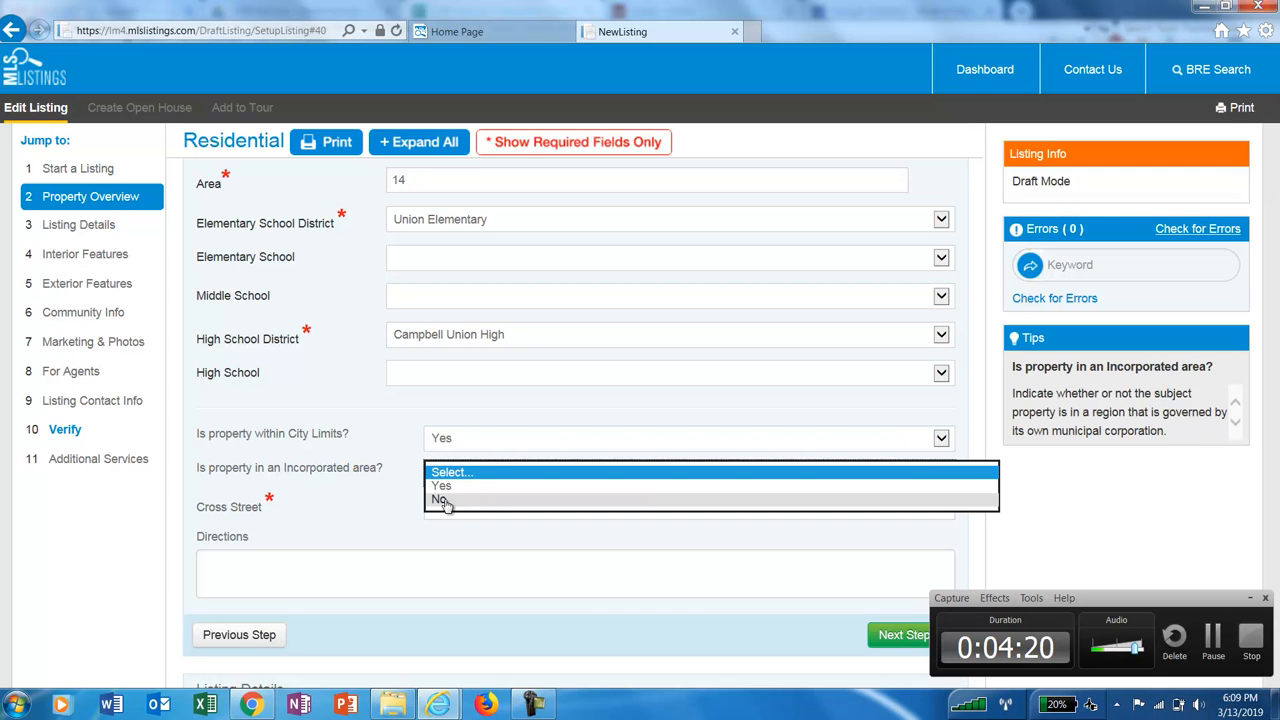
{"action": "left_click", "coordinate": [458, 488]}
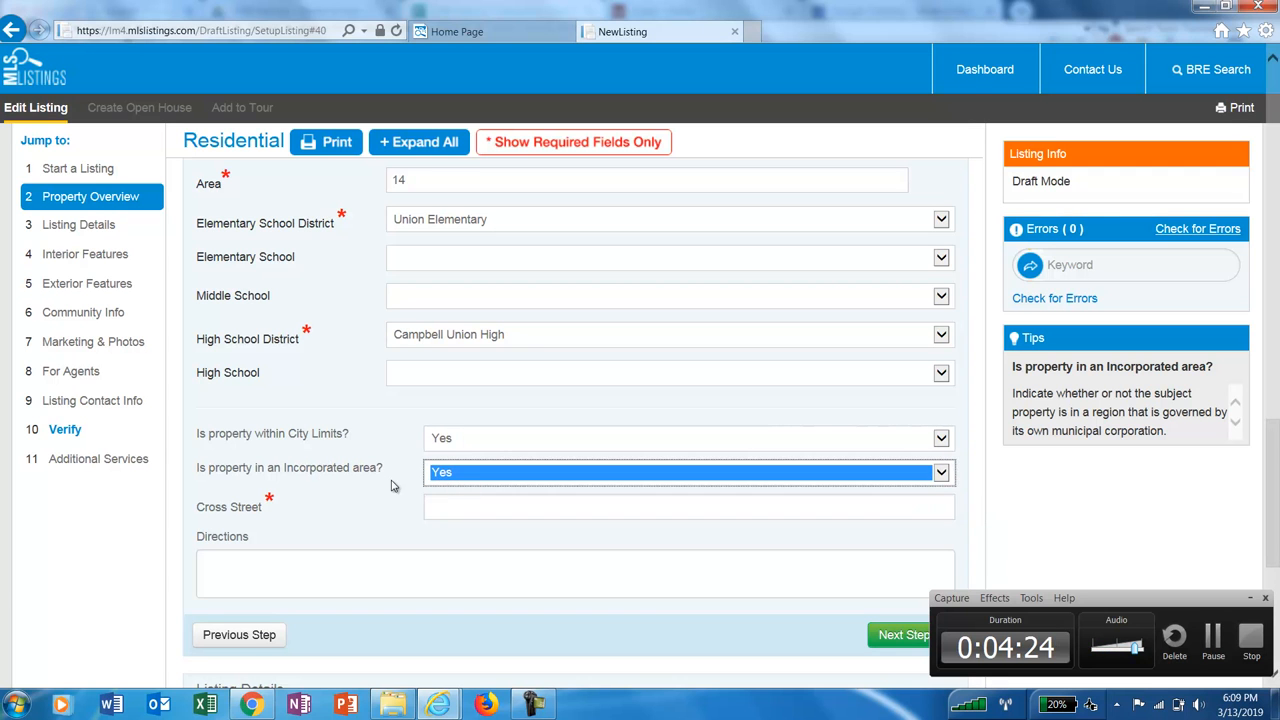
- Enter Sandy Lane as the cross street, leave the directions blank and proceed to the Listing Details section
{"action": "left_click", "coordinate": [395, 480]}
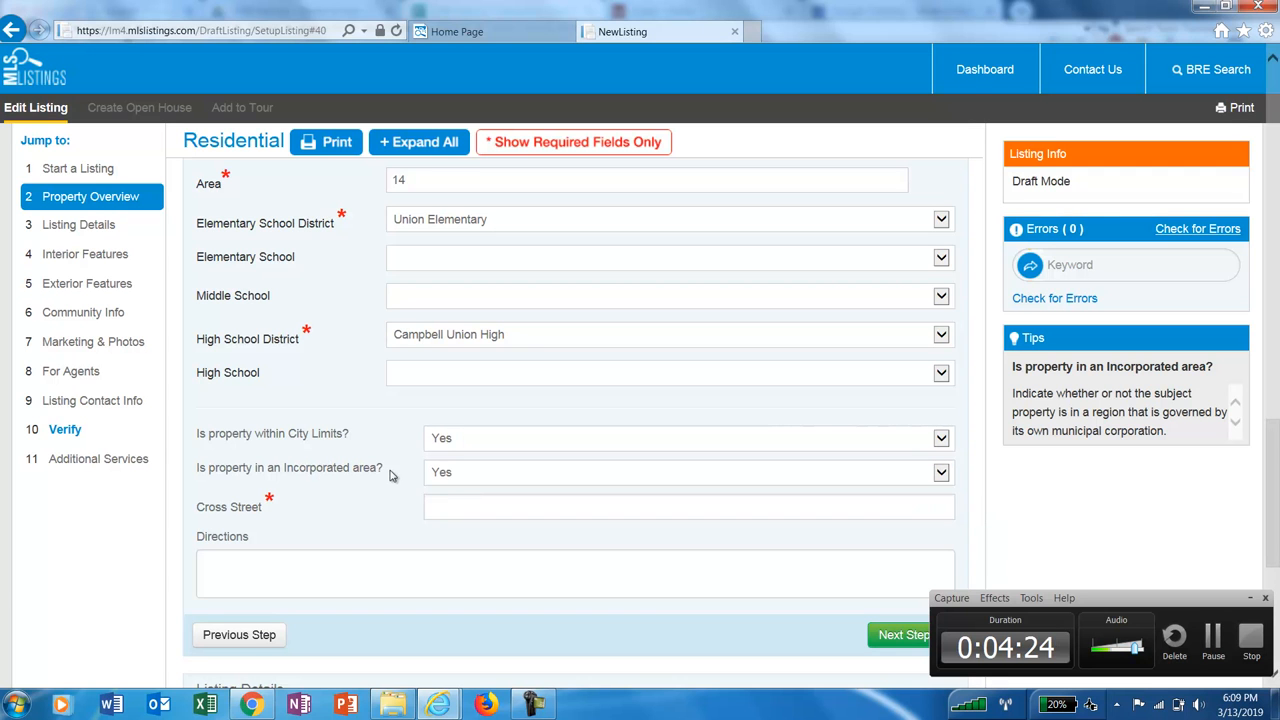
{"action": "left_click", "coordinate": [517, 511]}
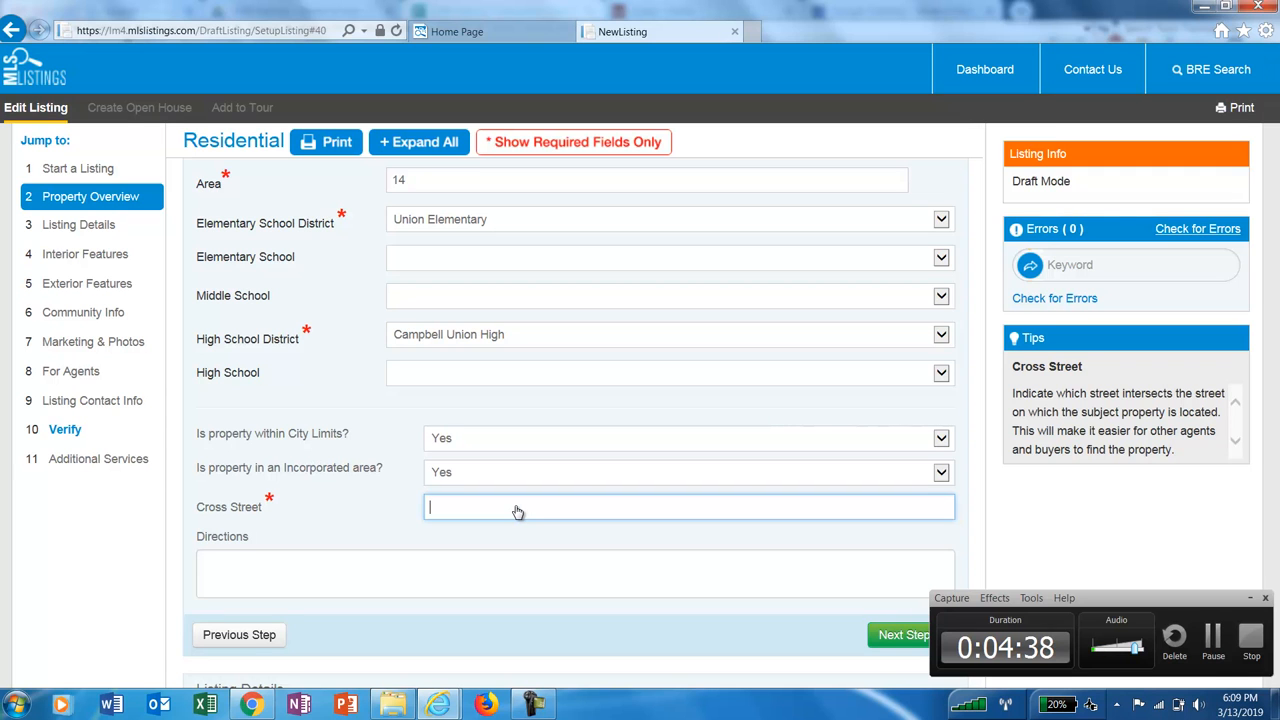
{"action": "type", "text": "Sandy Lane"}
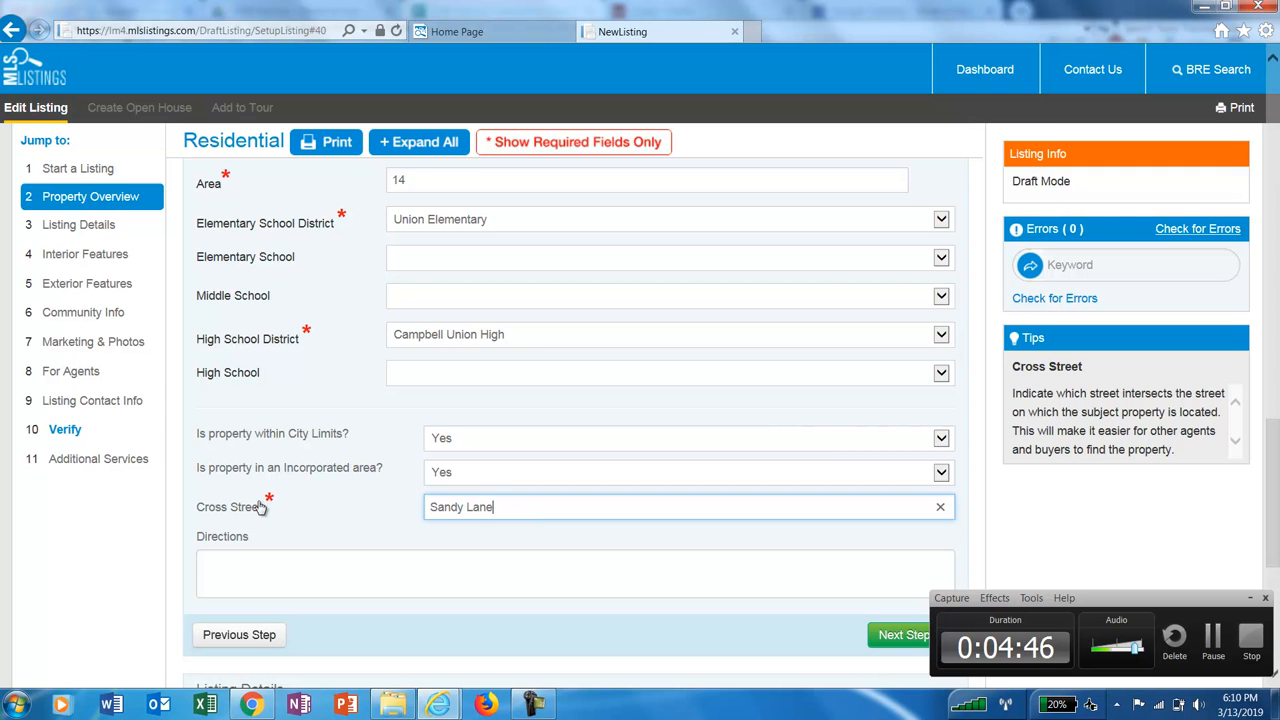
{"action": "left_click", "coordinate": [401, 514]}
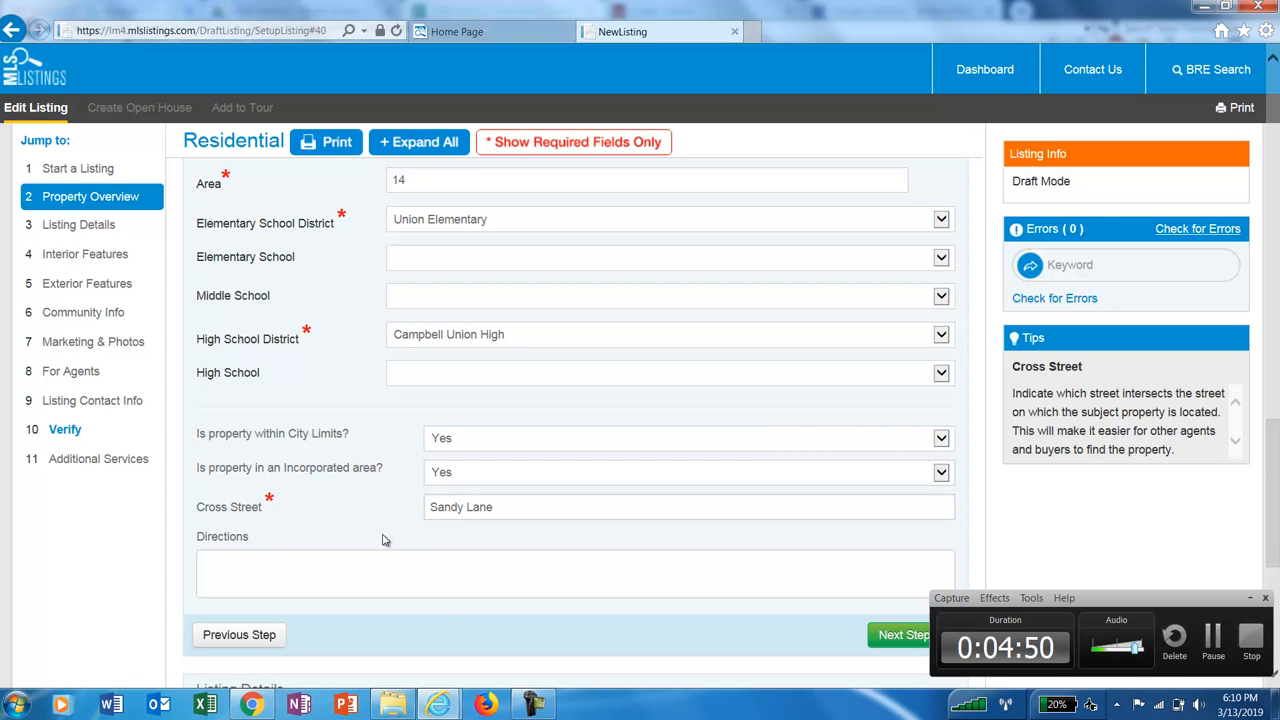
{"action": "scroll", "coordinate": [388, 540], "scroll_direction": "down", "scroll_amount": 1}
{"action": "scroll", "coordinate": [388, 540], "scroll_direction": "down", "scroll_amount": 1}
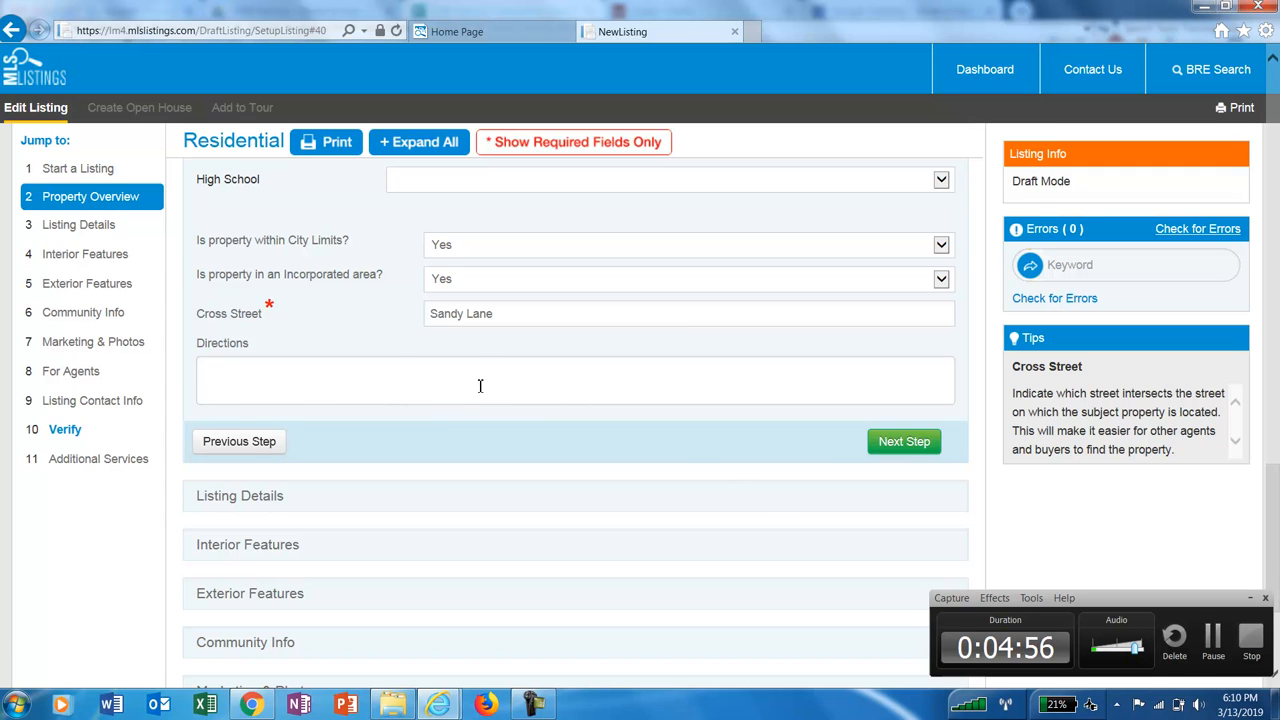
{"action": "left_click", "coordinate": [904, 446]}
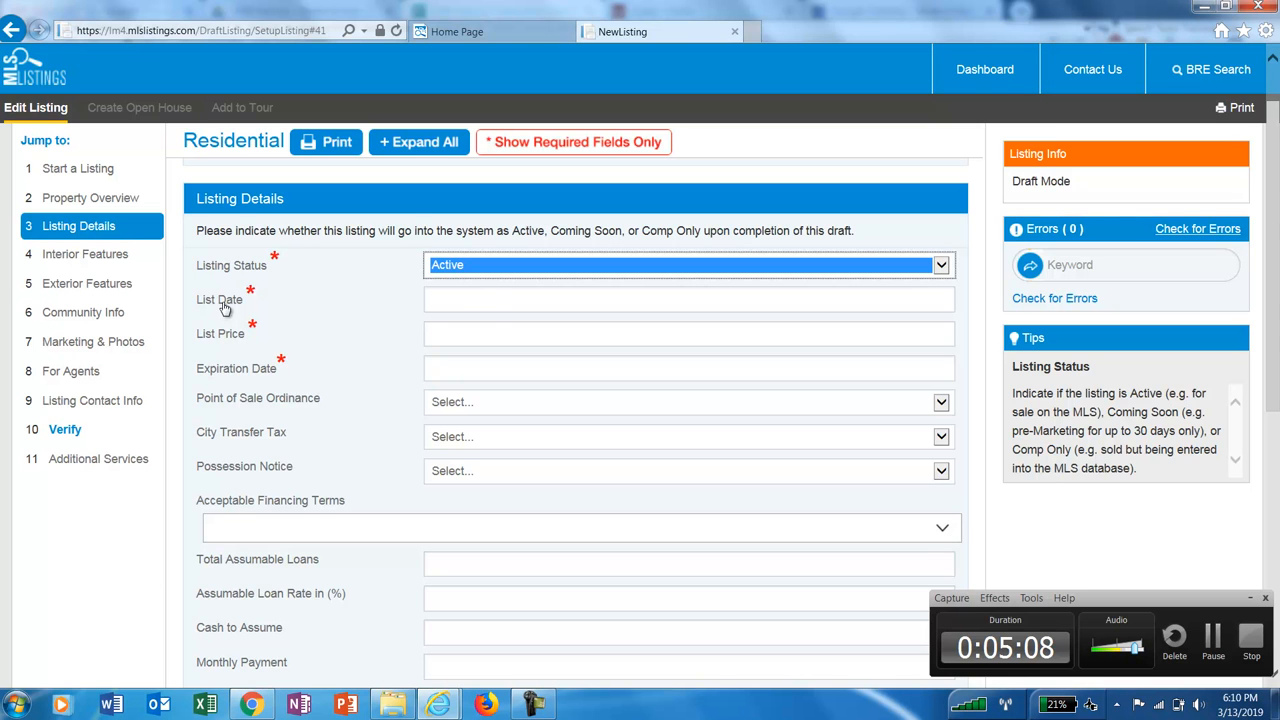
- Set the list date to 03/13/2019 and the list price to $1,339,888, keeping the listing status Active
{"action": "left_click", "coordinate": [494, 302]}
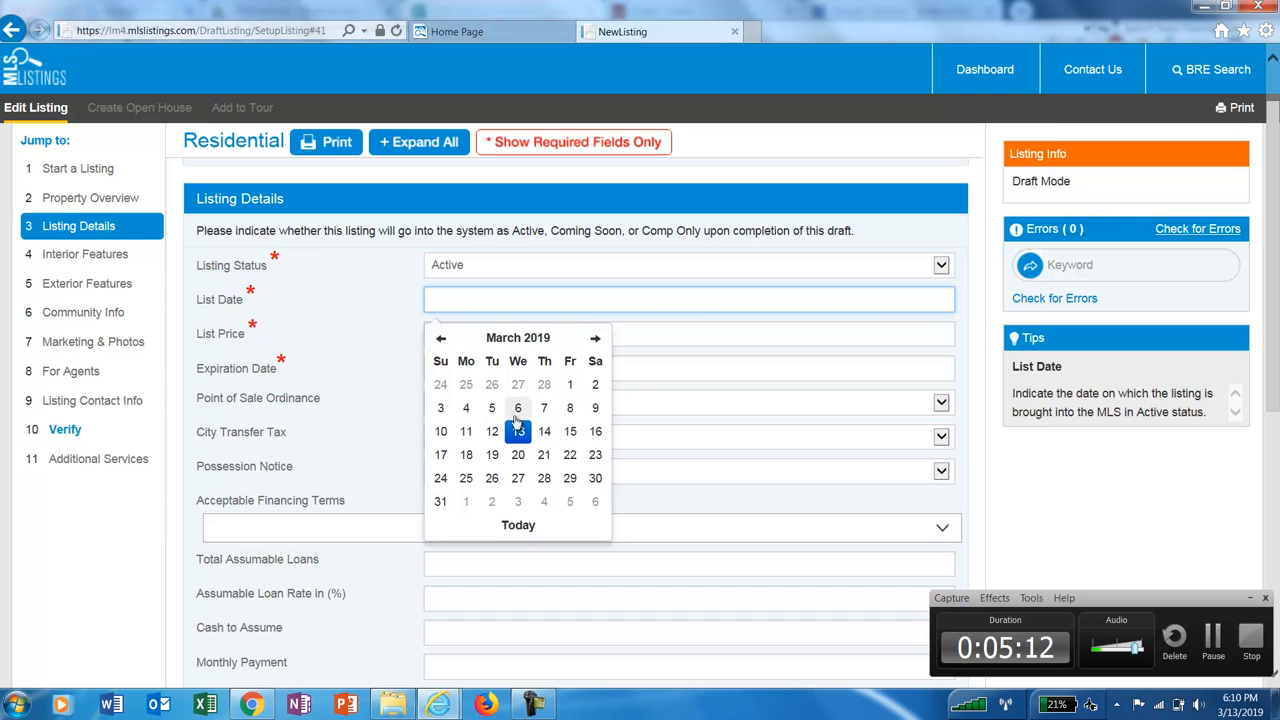
{"action": "left_click", "coordinate": [520, 434]}
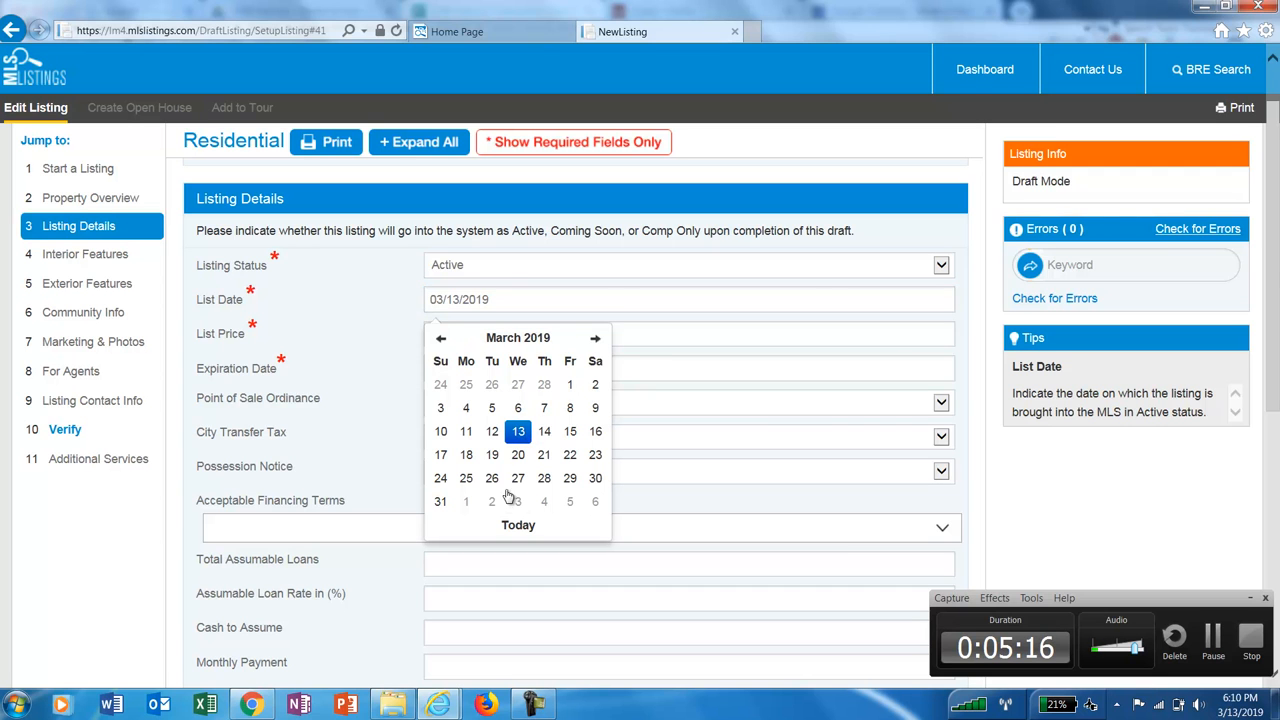
{"action": "left_click", "coordinate": [392, 354]}
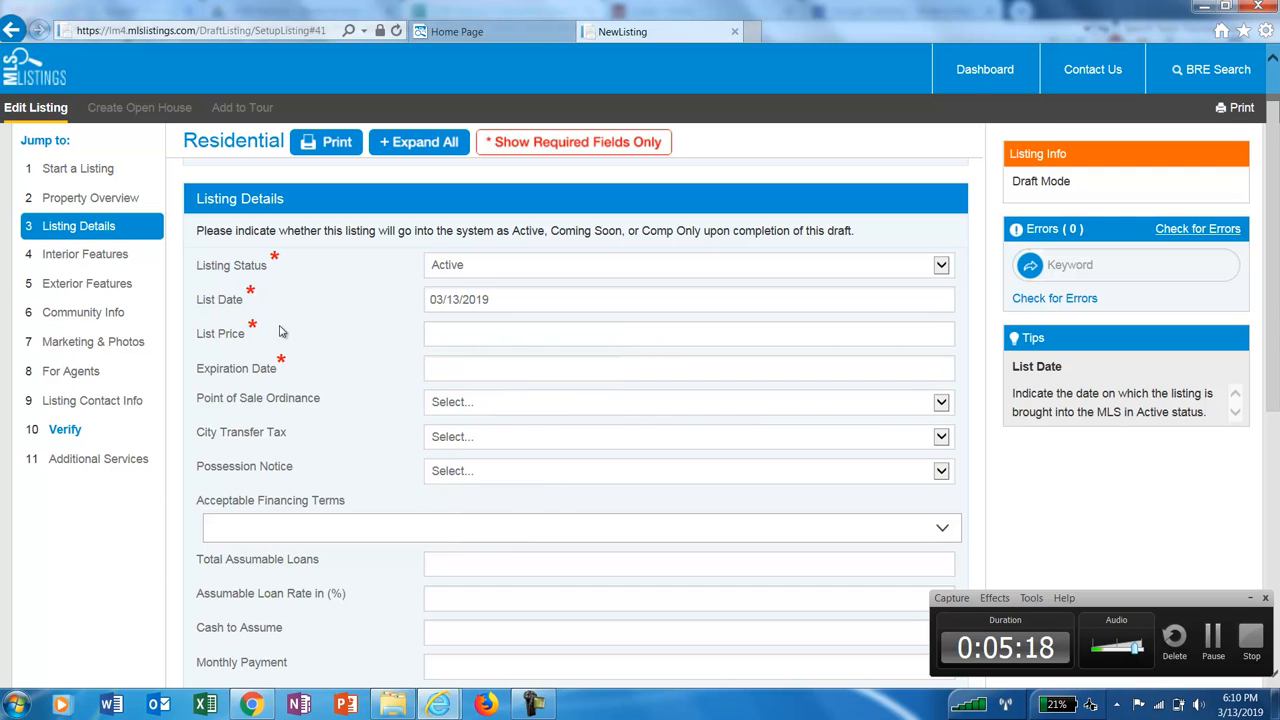
{"action": "left_click", "coordinate": [500, 334]}
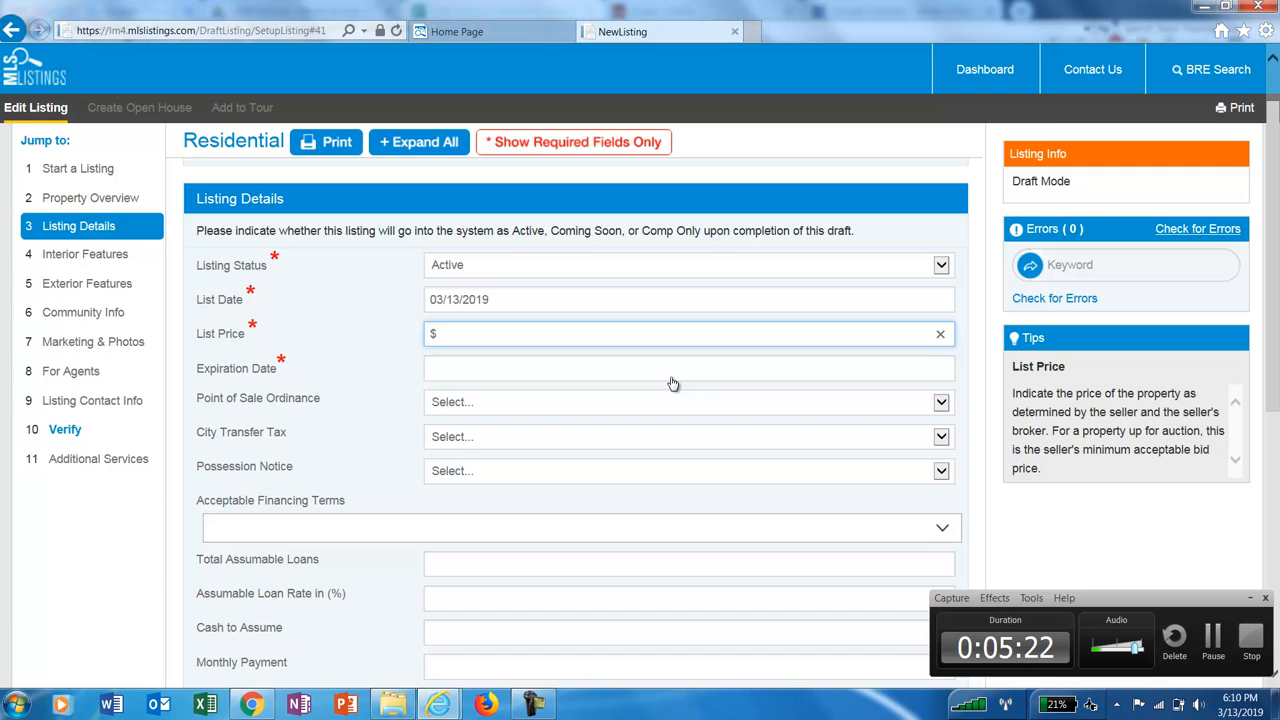
{"action": "type", "text": "1,339"}
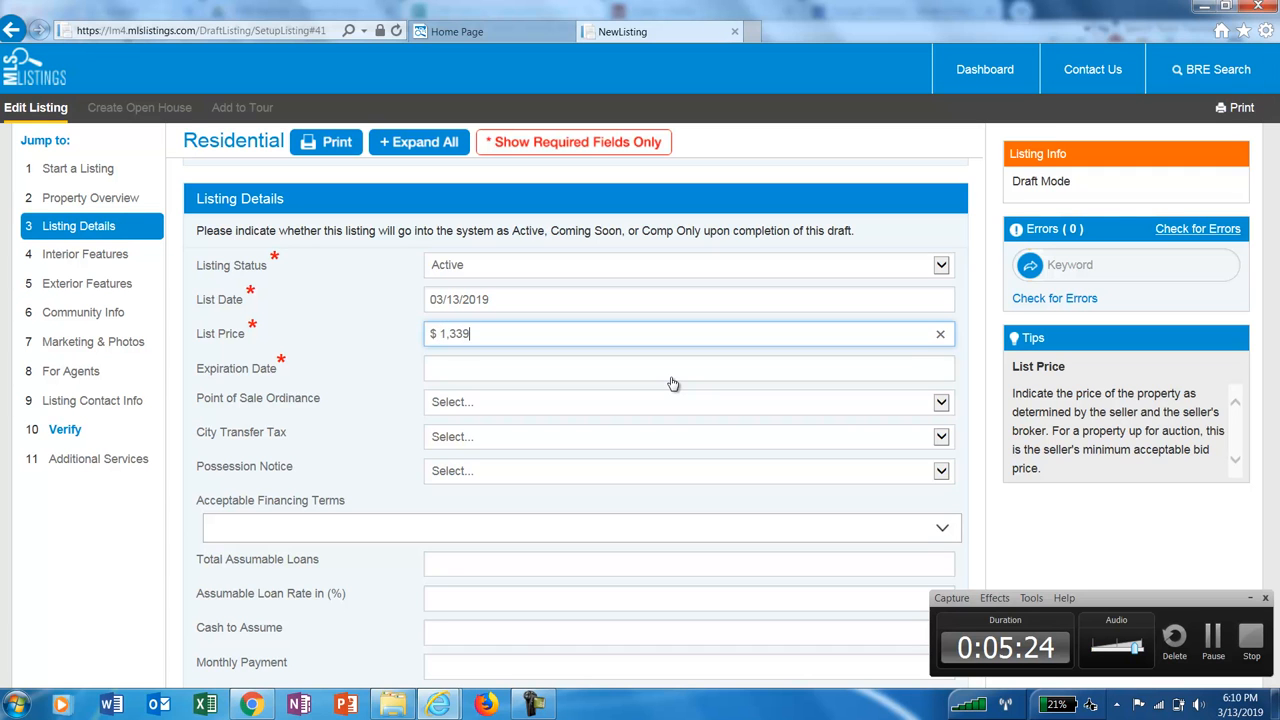
{"action": "type", "text": ",888"}
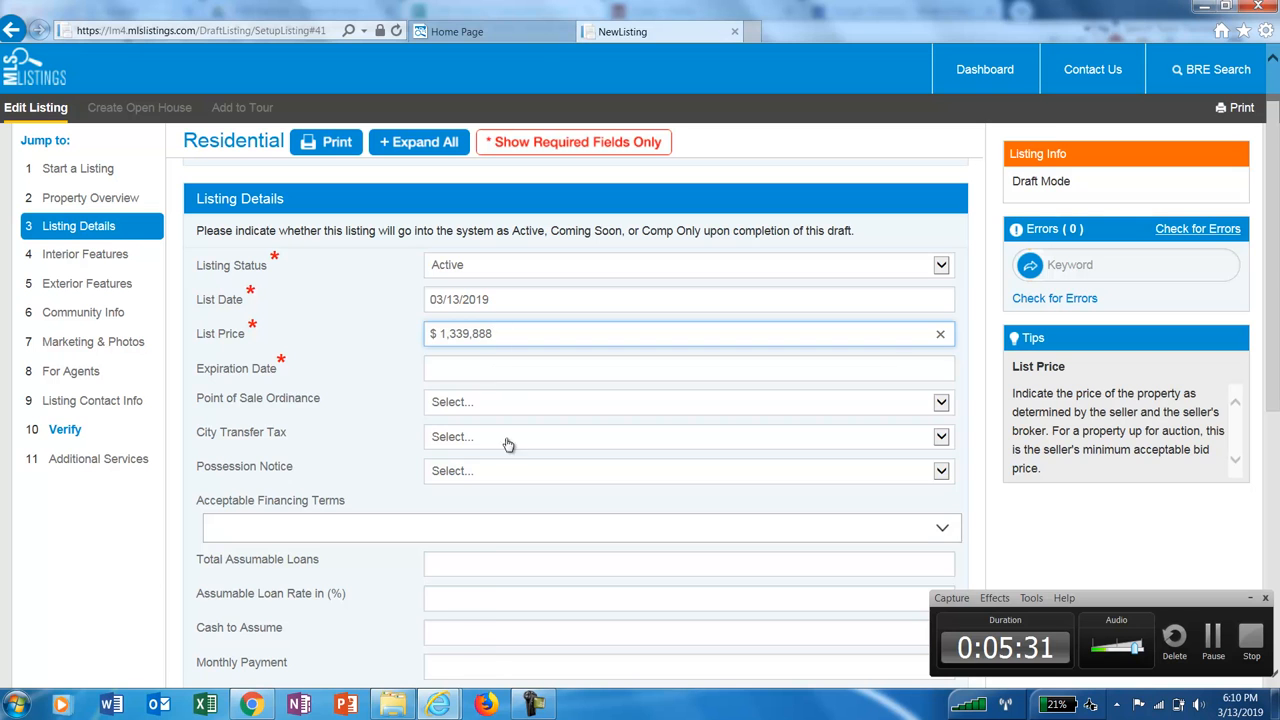
- Switch to Google Drive in Chrome and open the residential listing agreement PDF from the property's Listing Documents folder
{"action": "mouse_move", "coordinate": [404, 709]}
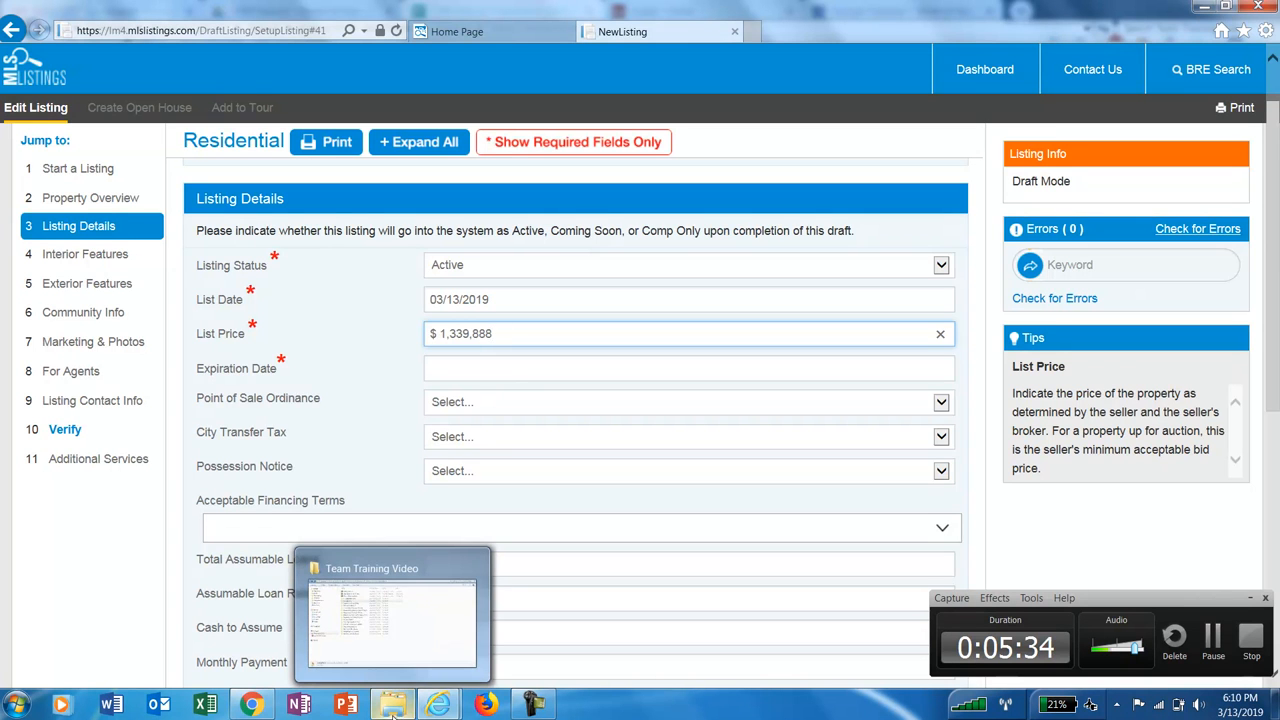
{"action": "mouse_move", "coordinate": [251, 706]}
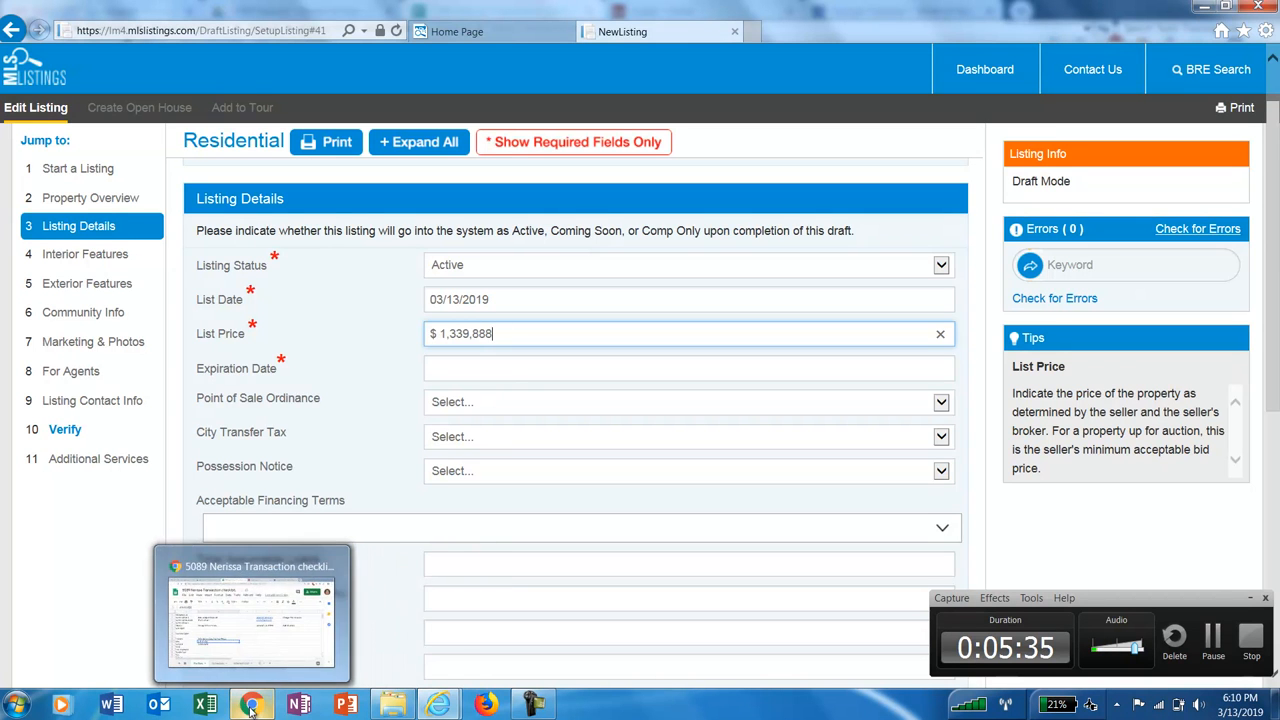
{"action": "left_click", "coordinate": [292, 652]}
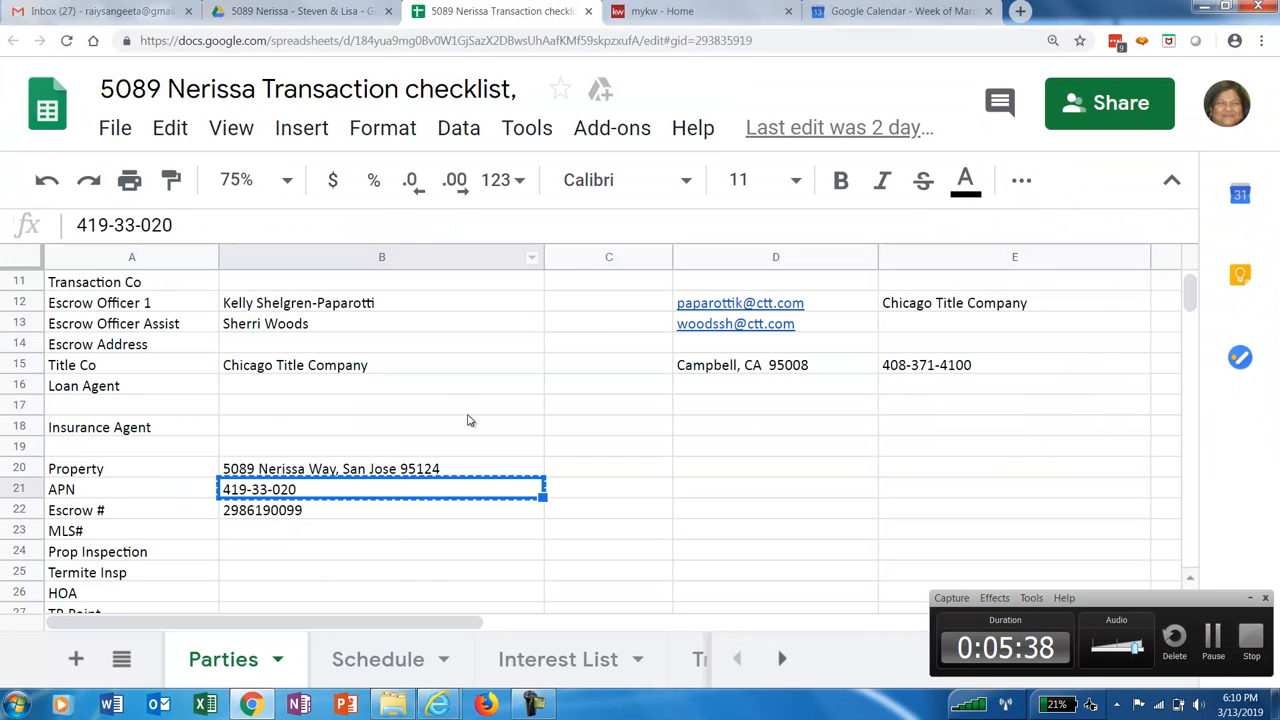
{"action": "left_click", "coordinate": [287, 14]}
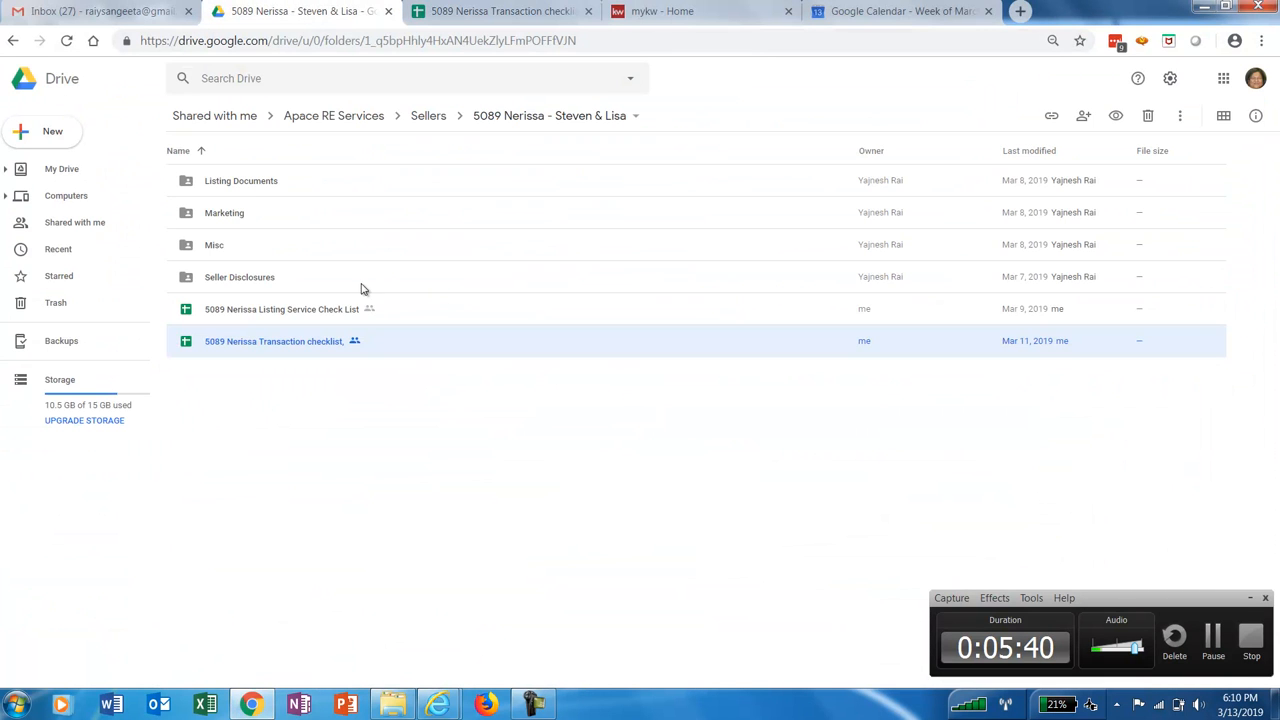
{"action": "left_click", "coordinate": [251, 186]}
{"action": "double_click", "coordinate": [251, 186]}
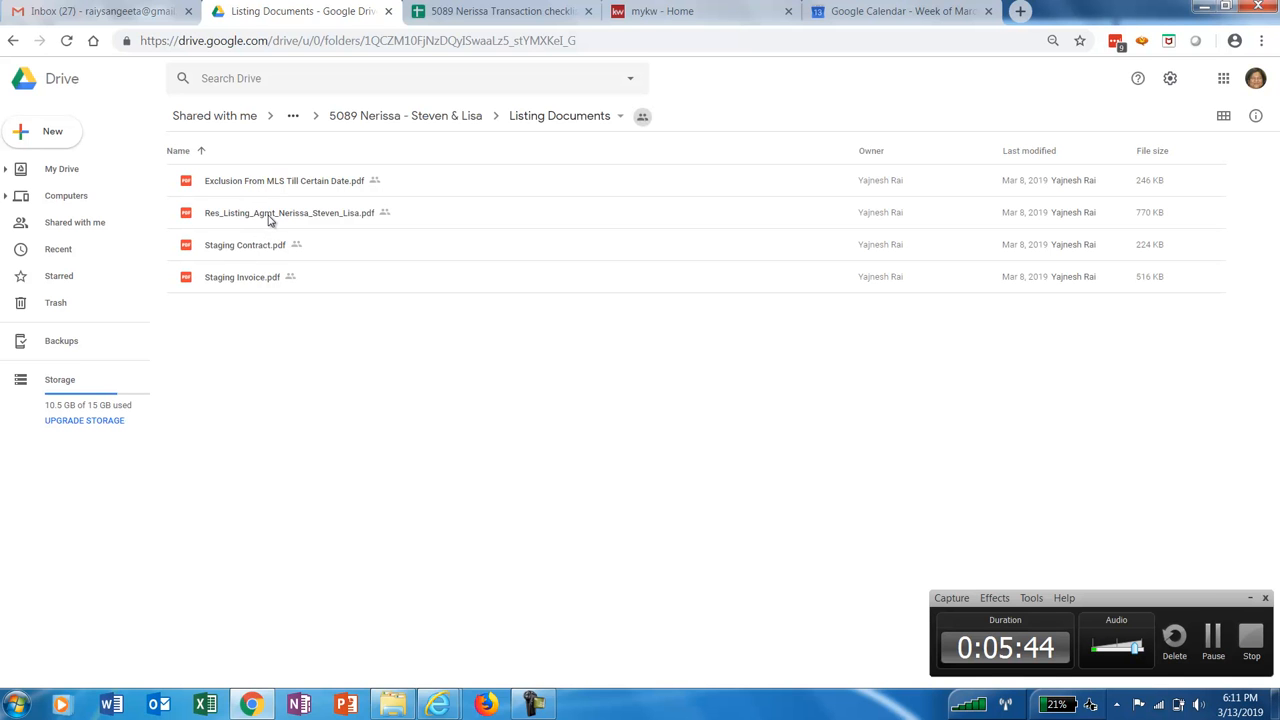
{"action": "left_click", "coordinate": [268, 220]}
{"action": "double_click", "coordinate": [268, 220]}
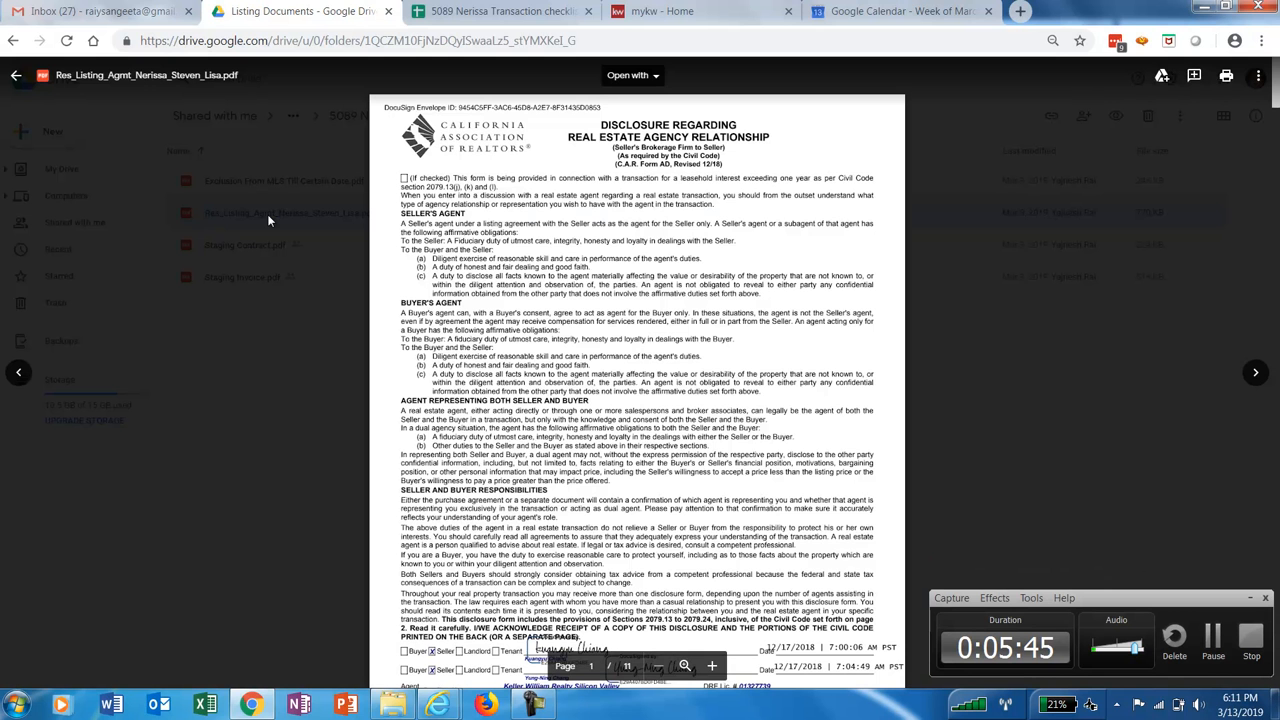
- Find the Residential Listing Agreement page in the PDF and check when the listing period ends
{"action": "scroll", "coordinate": [744, 470], "scroll_direction": "down", "scroll_amount": 5}
{"action": "scroll", "coordinate": [743, 470], "scroll_direction": "down", "scroll_amount": 15}
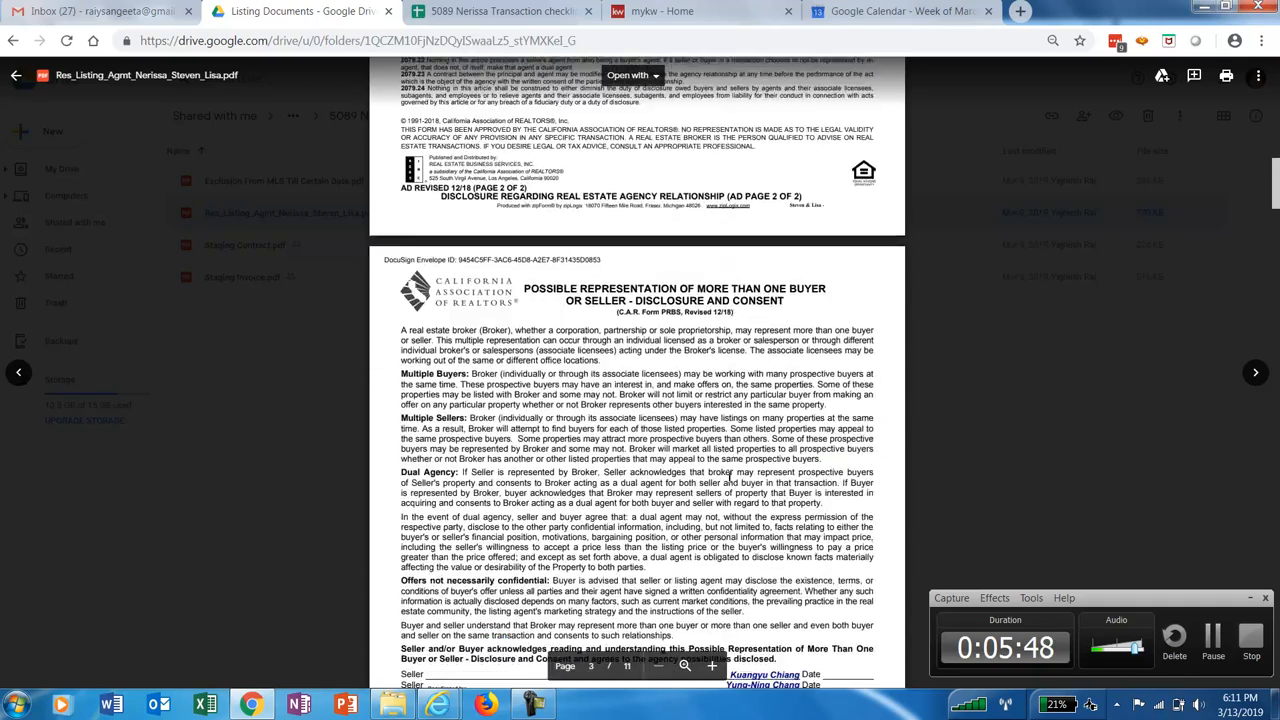
{"action": "scroll", "coordinate": [729, 497], "scroll_direction": "down", "scroll_amount": 8}
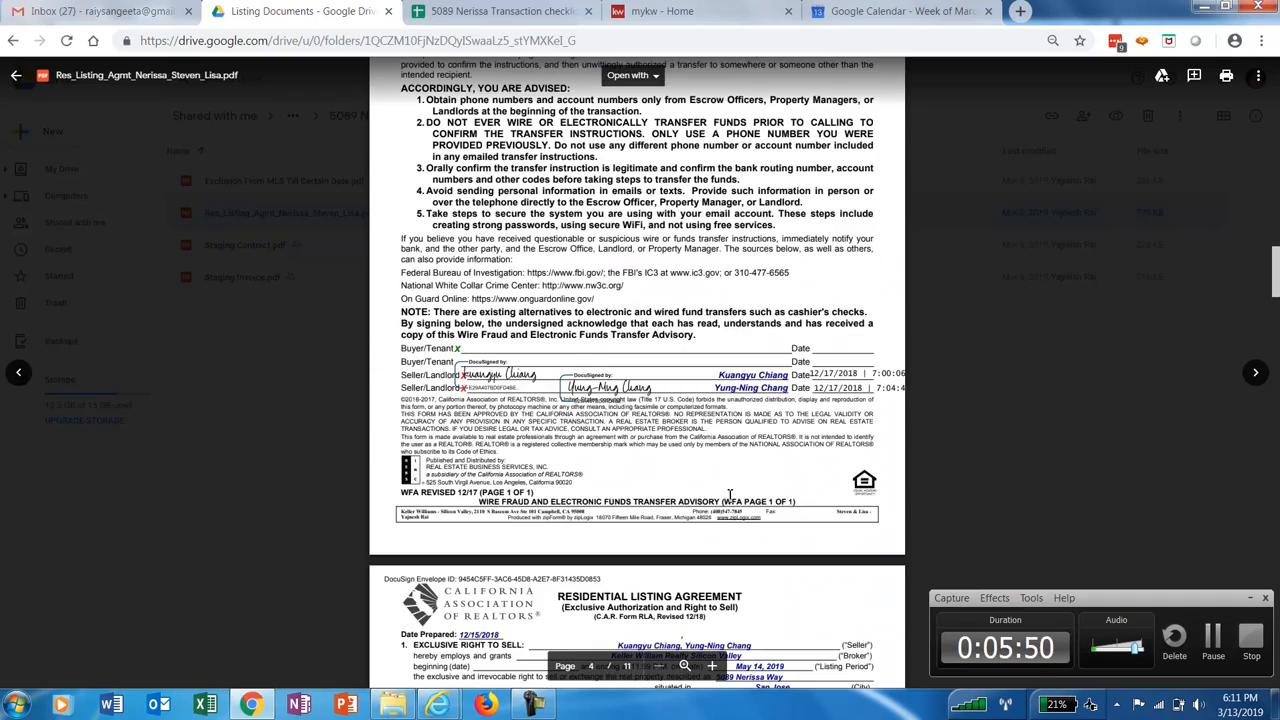
{"action": "scroll", "coordinate": [729, 497], "scroll_direction": "down", "scroll_amount": 5}
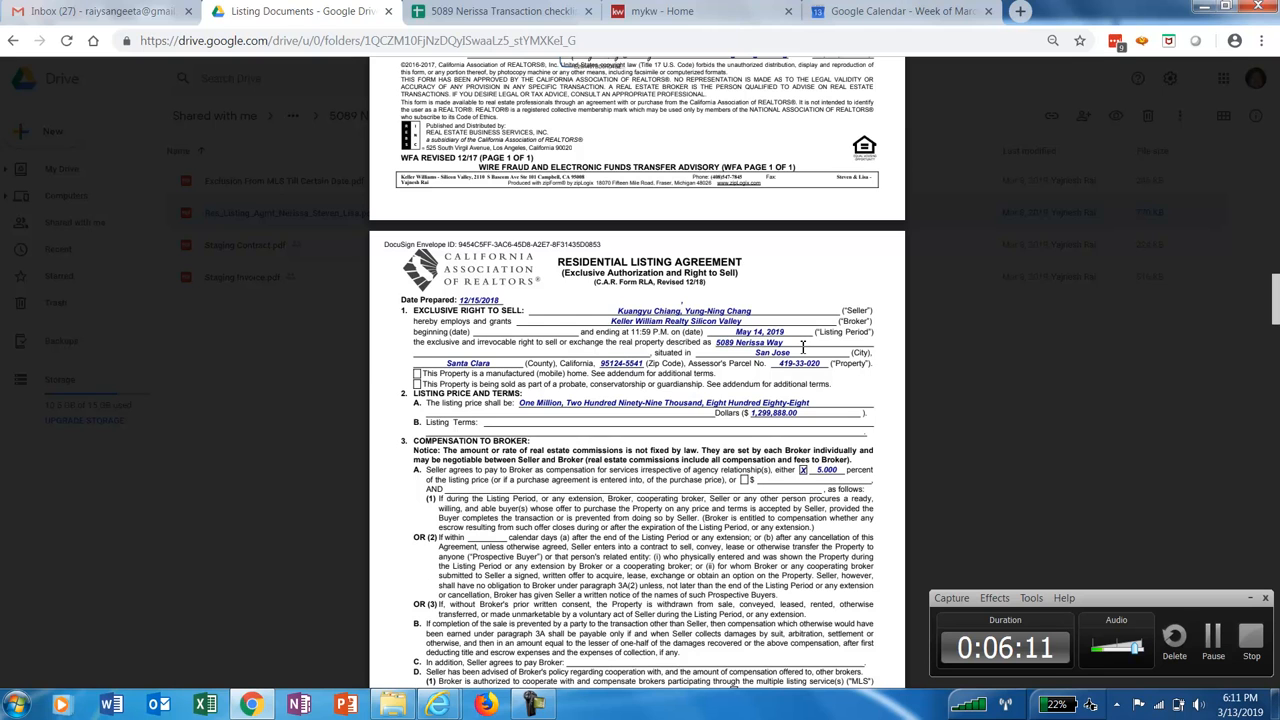
- Return to the MLSListings draft and set the listing's expiration date to 05/14/2019
{"action": "key", "text": "alt+Tab"}
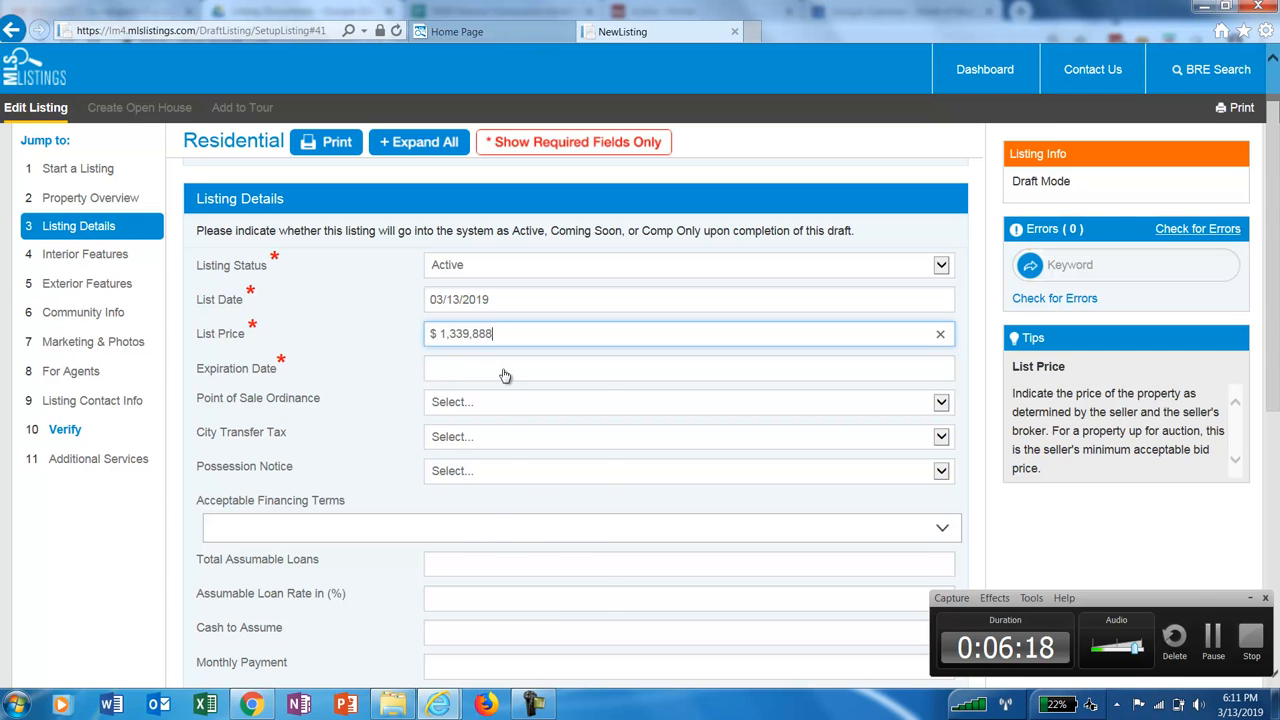
{"action": "left_click", "coordinate": [505, 372]}
{"action": "left_click", "coordinate": [595, 410]}
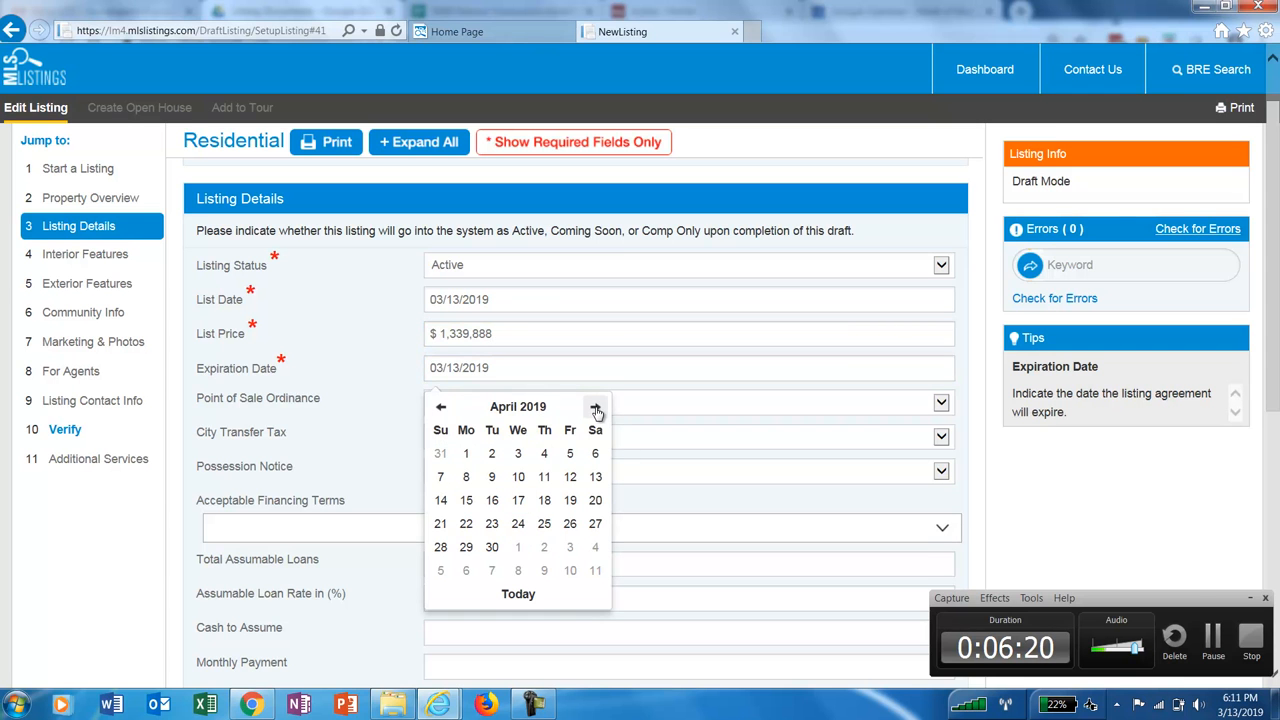
{"action": "left_click", "coordinate": [595, 408]}
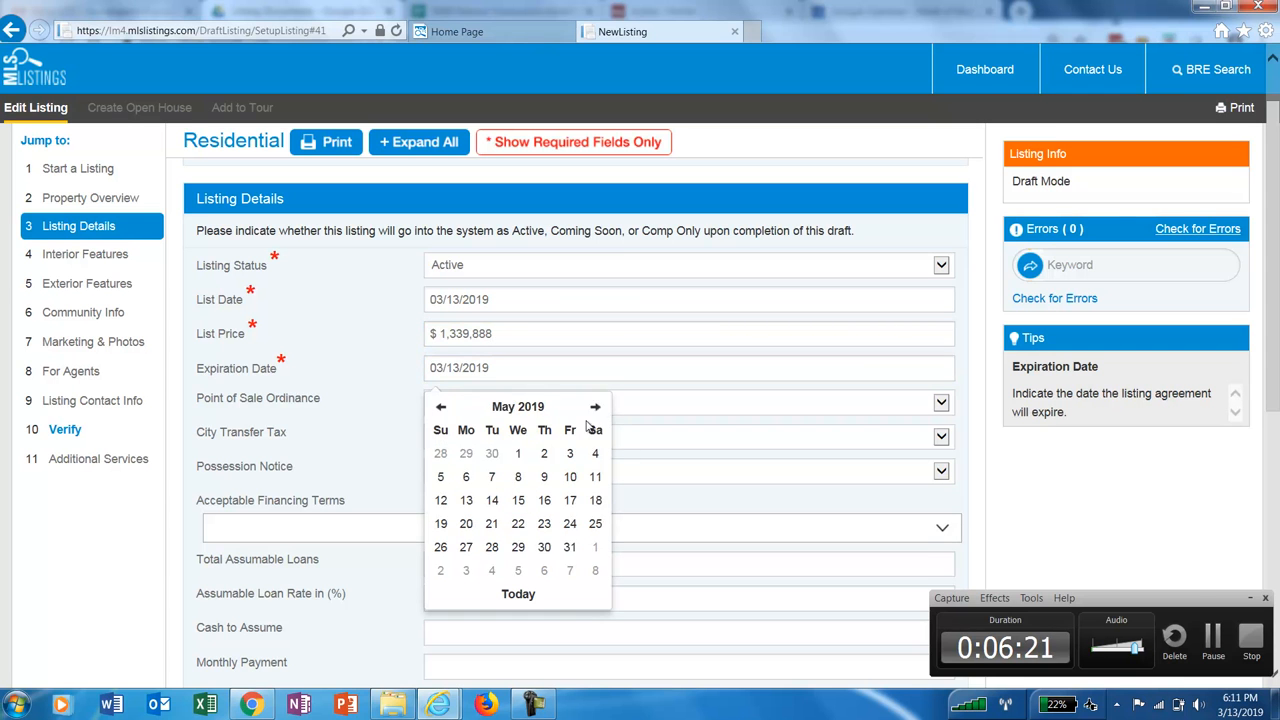
{"action": "left_click", "coordinate": [492, 503]}
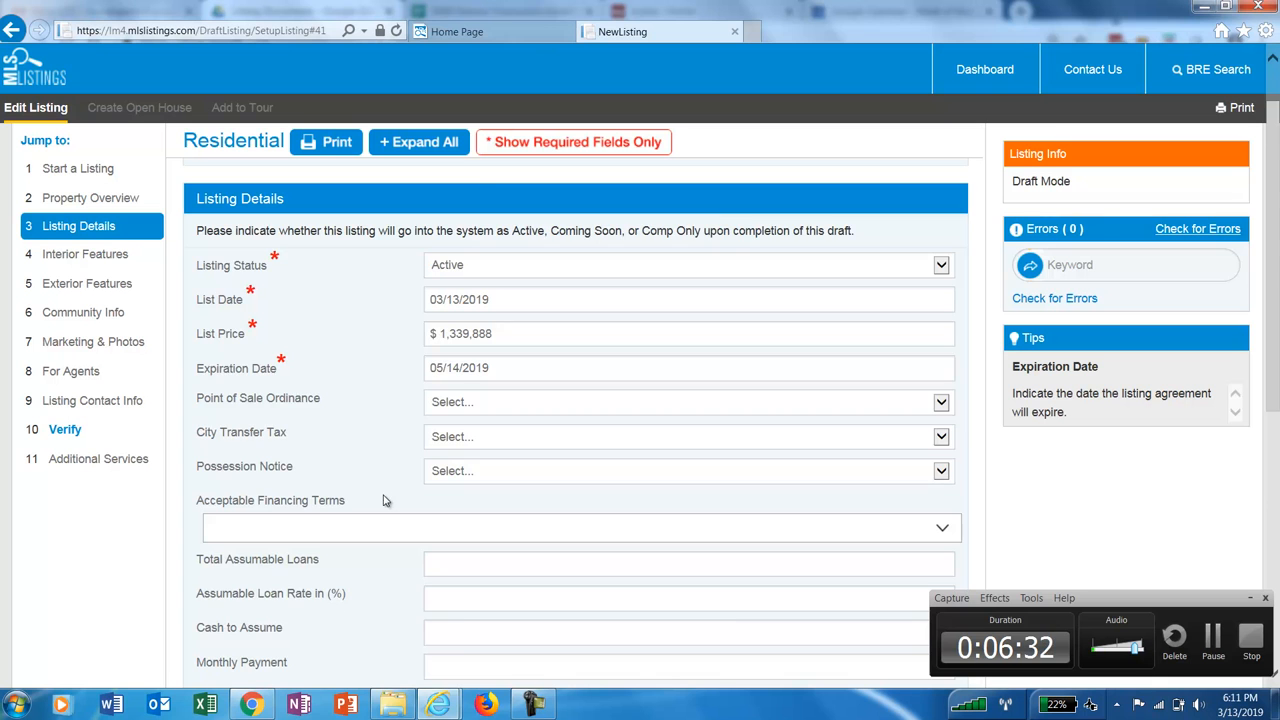
- Set the special listing conditions to Not Applicable and proceed to the Interior Features section
{"action": "scroll", "coordinate": [383, 498], "scroll_direction": "down", "scroll_amount": 3}
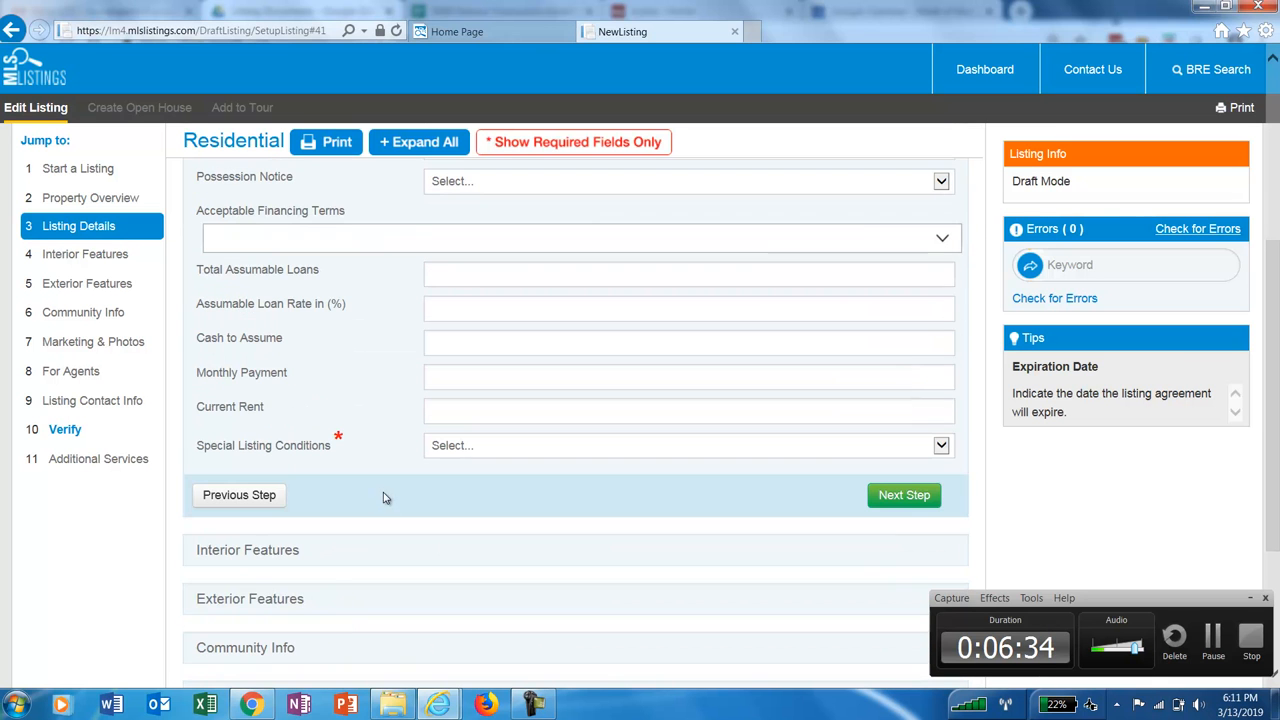
{"action": "left_click", "coordinate": [562, 451]}
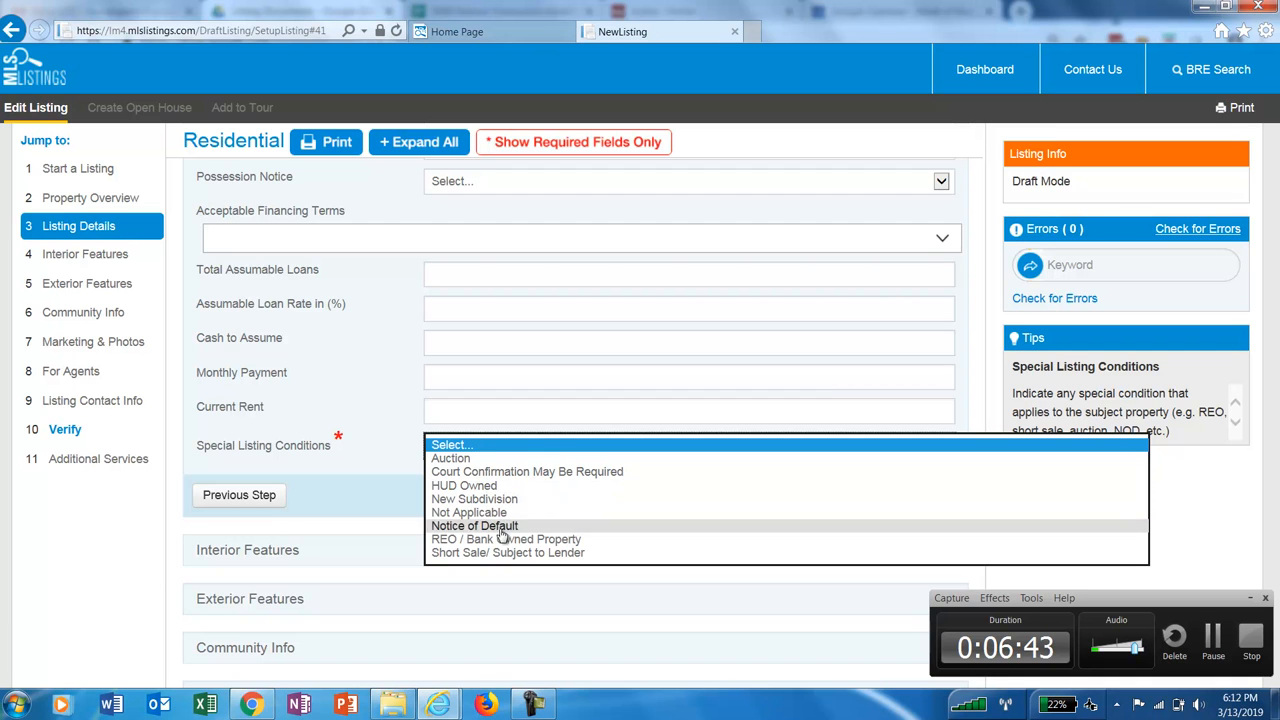
{"action": "left_click", "coordinate": [495, 512]}
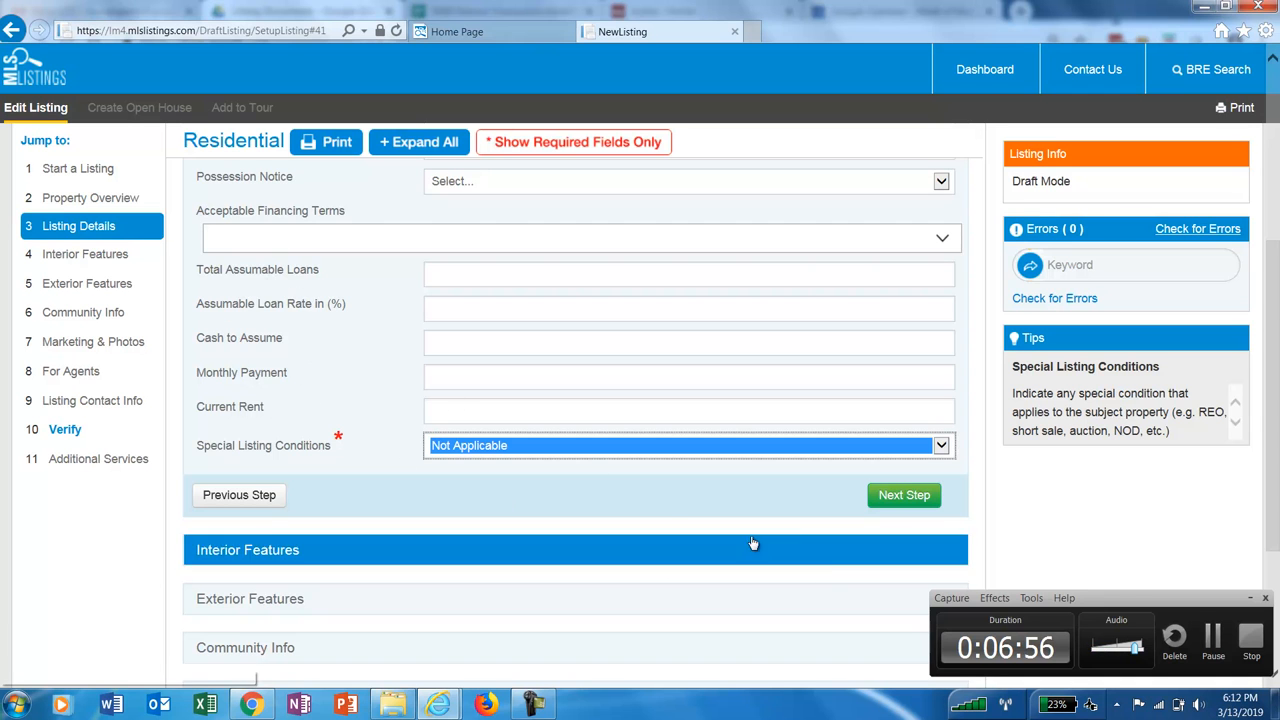
{"action": "left_click", "coordinate": [906, 502]}
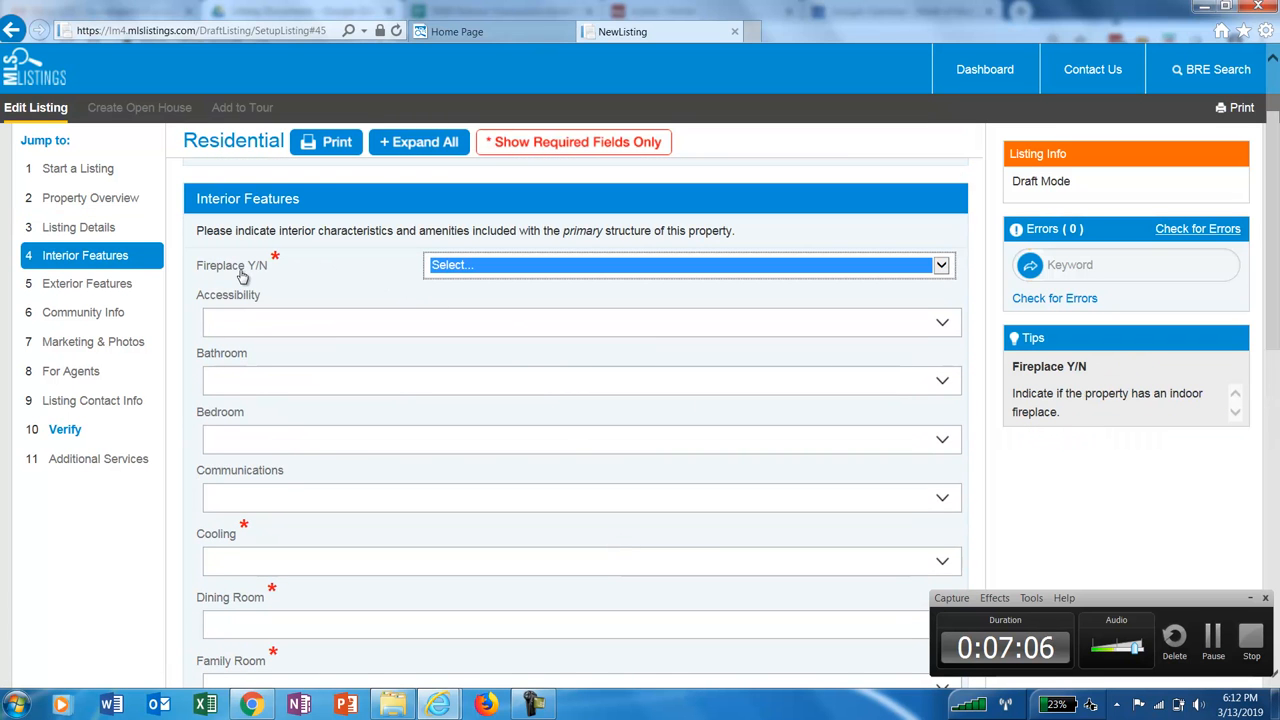
- Answer Yes for the fireplace, leave the number of fireplaces blank and add Living Room as a fireplace feature
{"action": "left_click", "coordinate": [489, 268]}
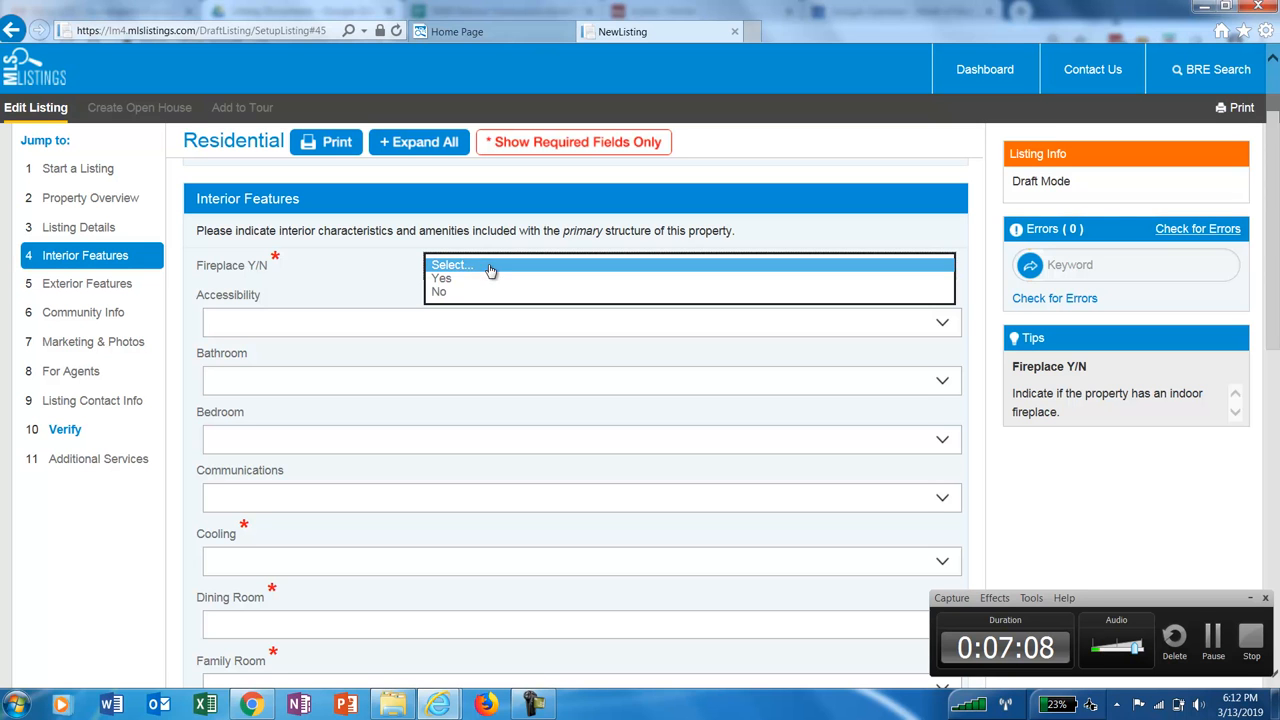
{"action": "left_click", "coordinate": [452, 278]}
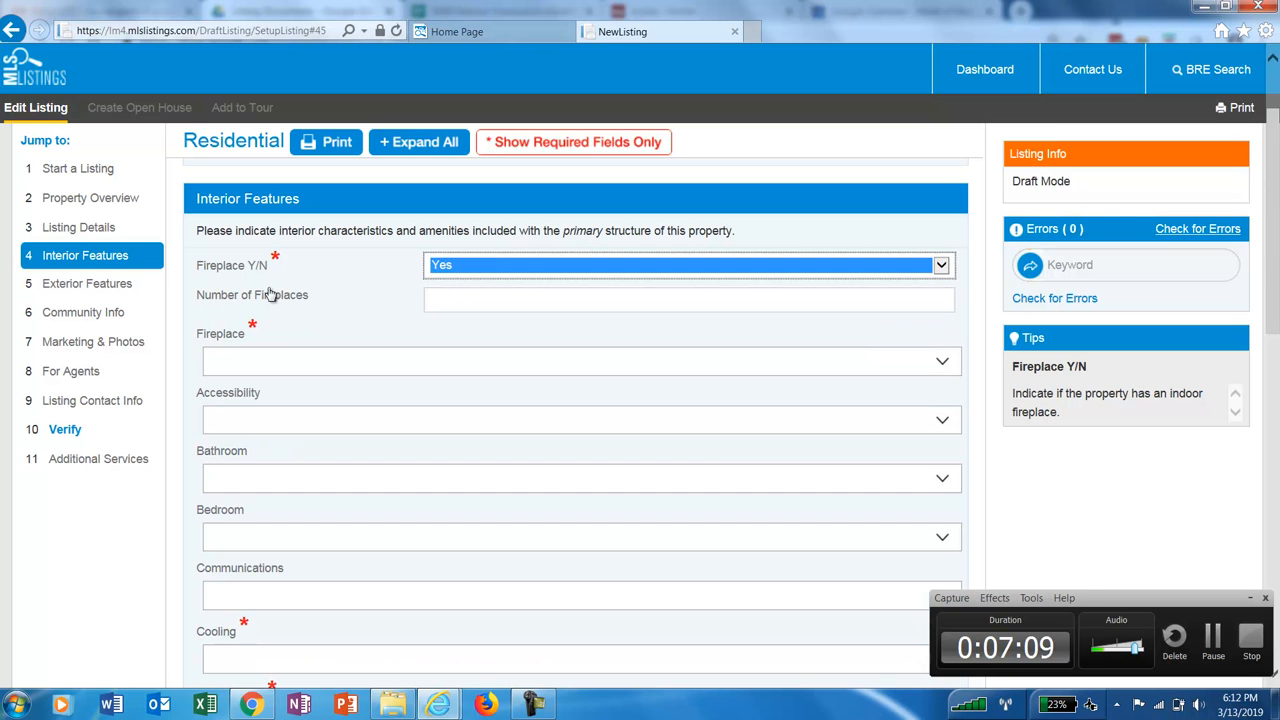
{"action": "left_click", "coordinate": [442, 302]}
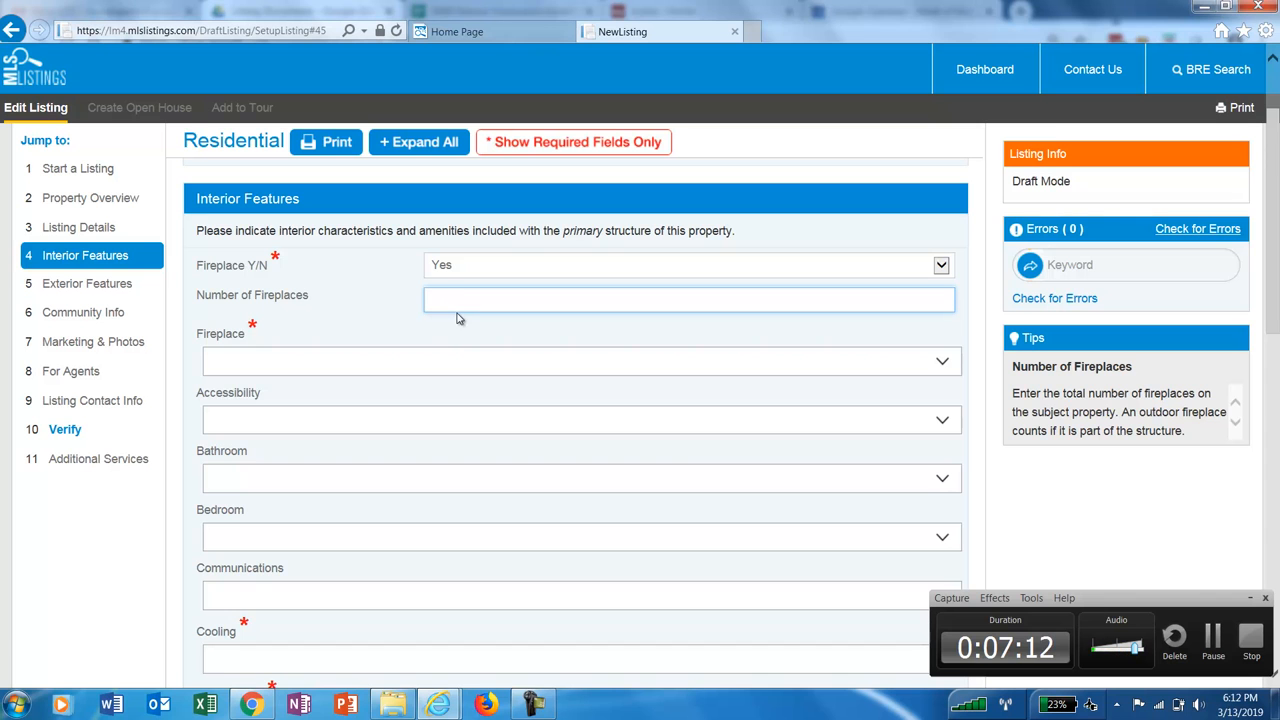
{"action": "left_click", "coordinate": [337, 362]}
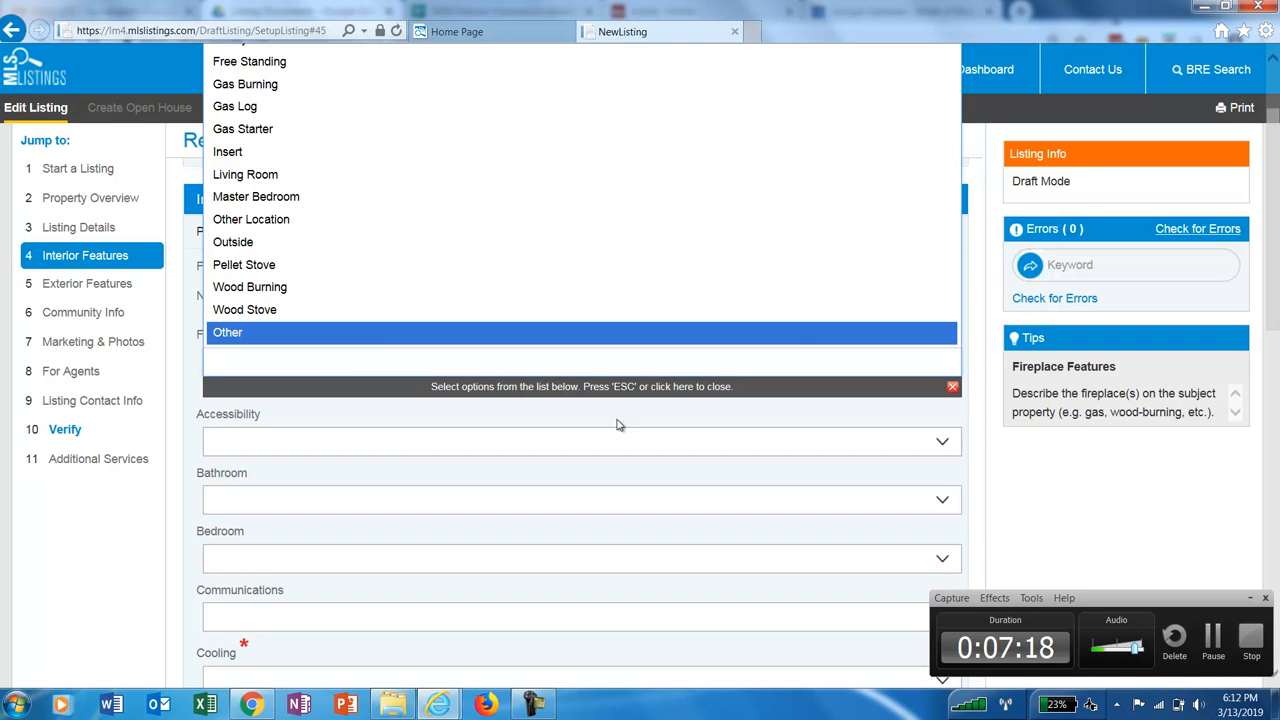
{"action": "left_click", "coordinate": [272, 176]}
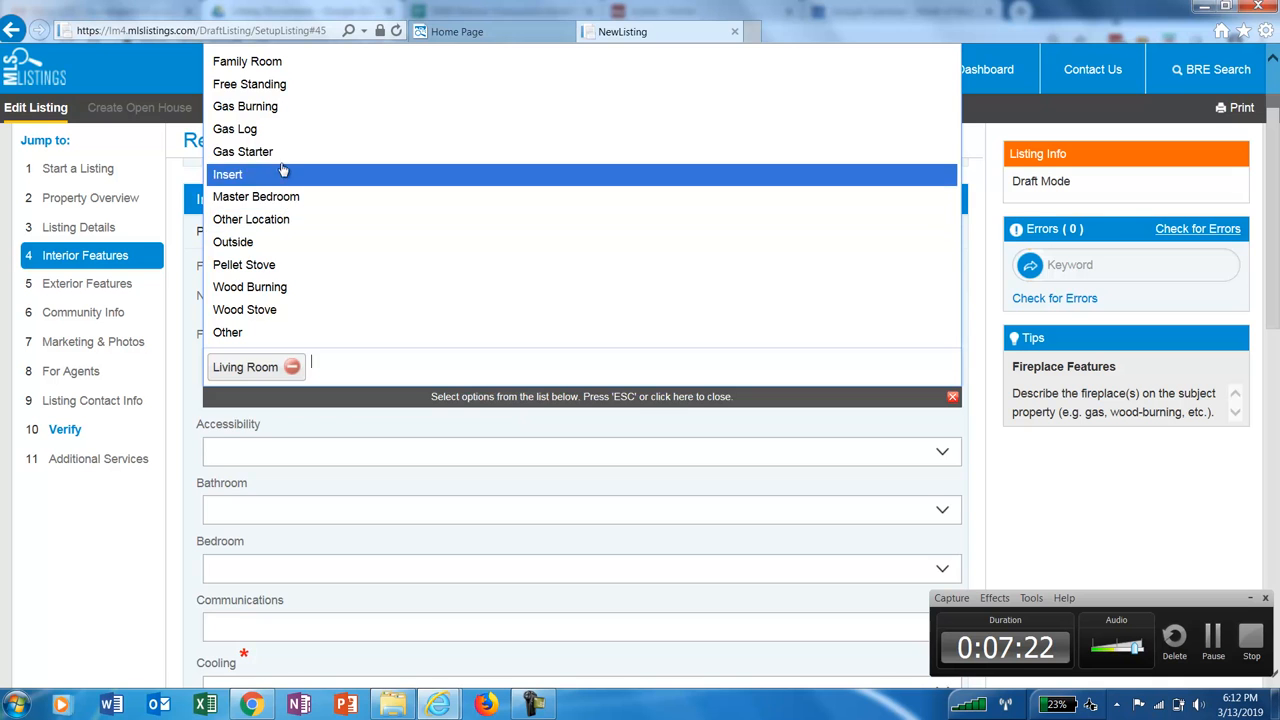
{"action": "scroll", "coordinate": [287, 170], "scroll_direction": "up", "scroll_amount": 1}
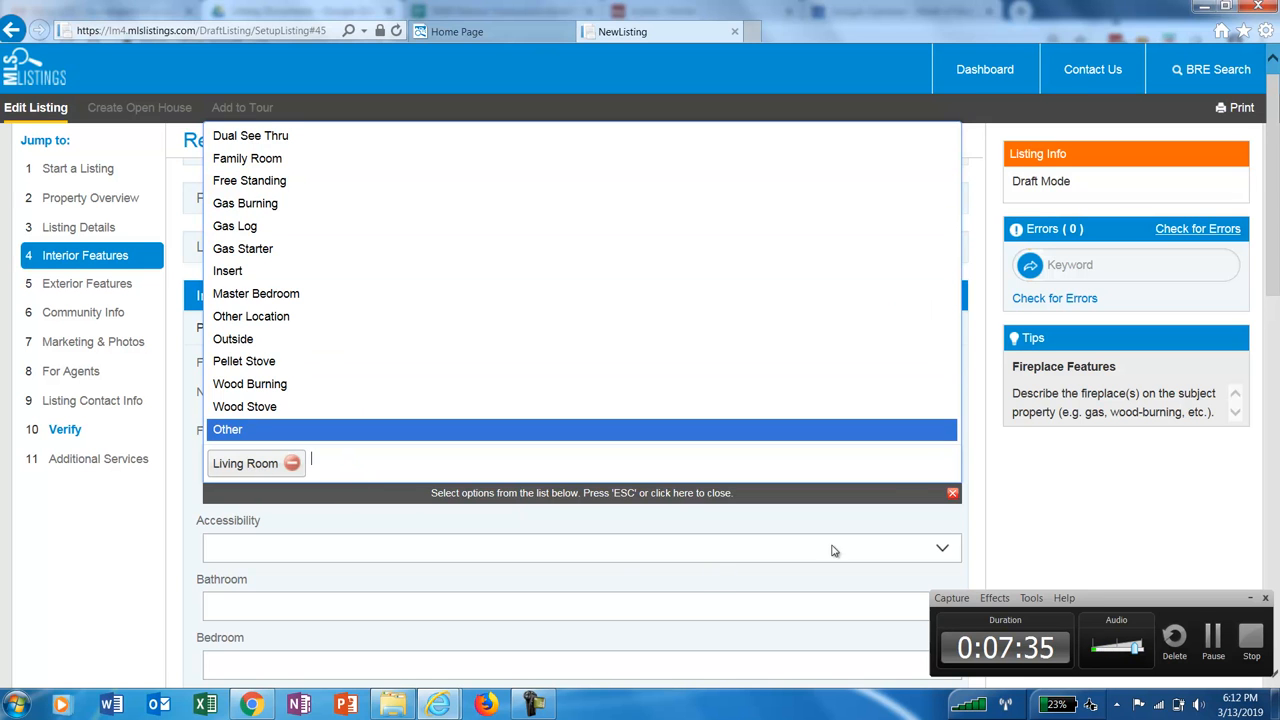
- Close the fireplace feature choices and review the available bathroom features without selecting any
{"action": "left_click", "coordinate": [985, 475]}
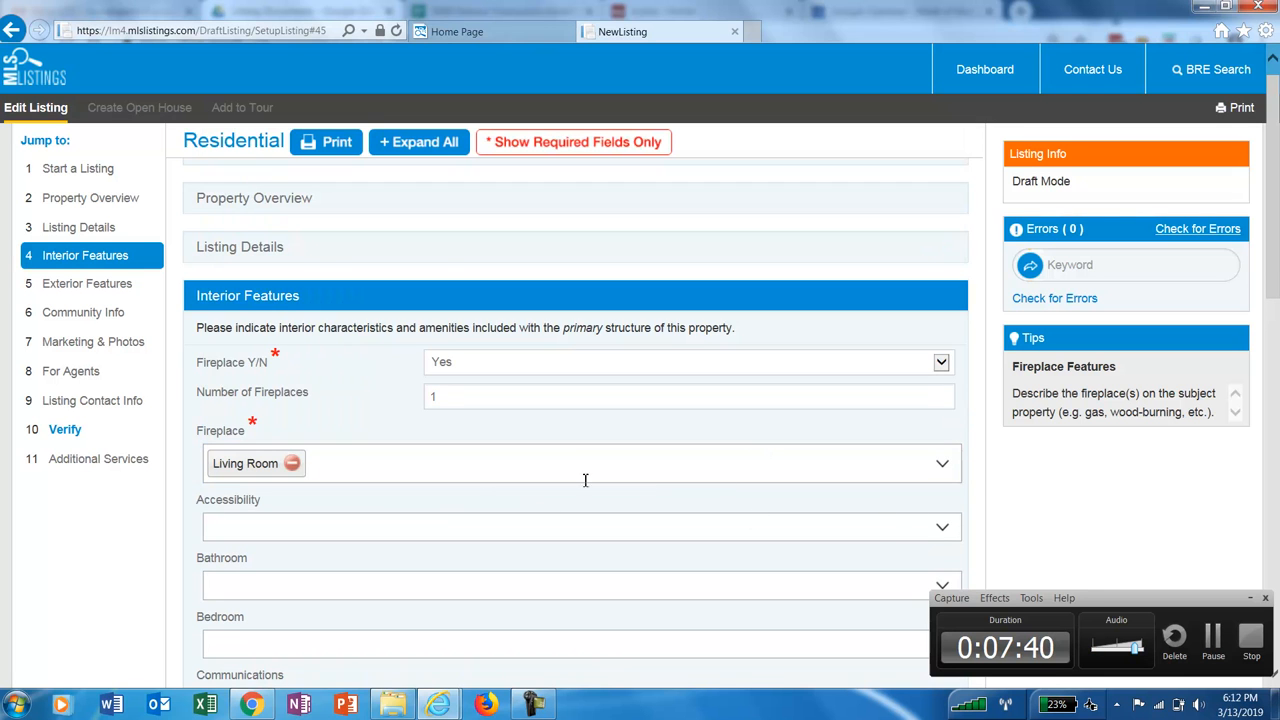
{"action": "scroll", "coordinate": [487, 477], "scroll_direction": "down", "scroll_amount": 1}
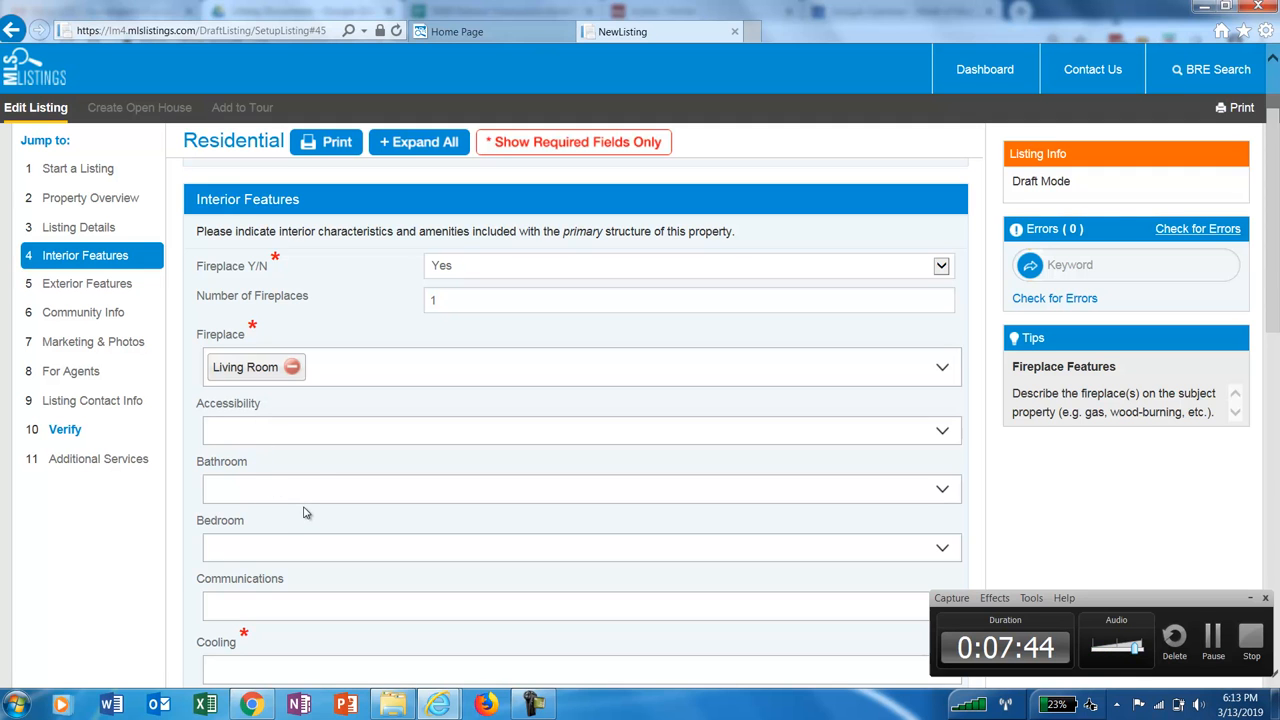
{"action": "scroll", "coordinate": [363, 568], "scroll_direction": "down", "scroll_amount": 1}
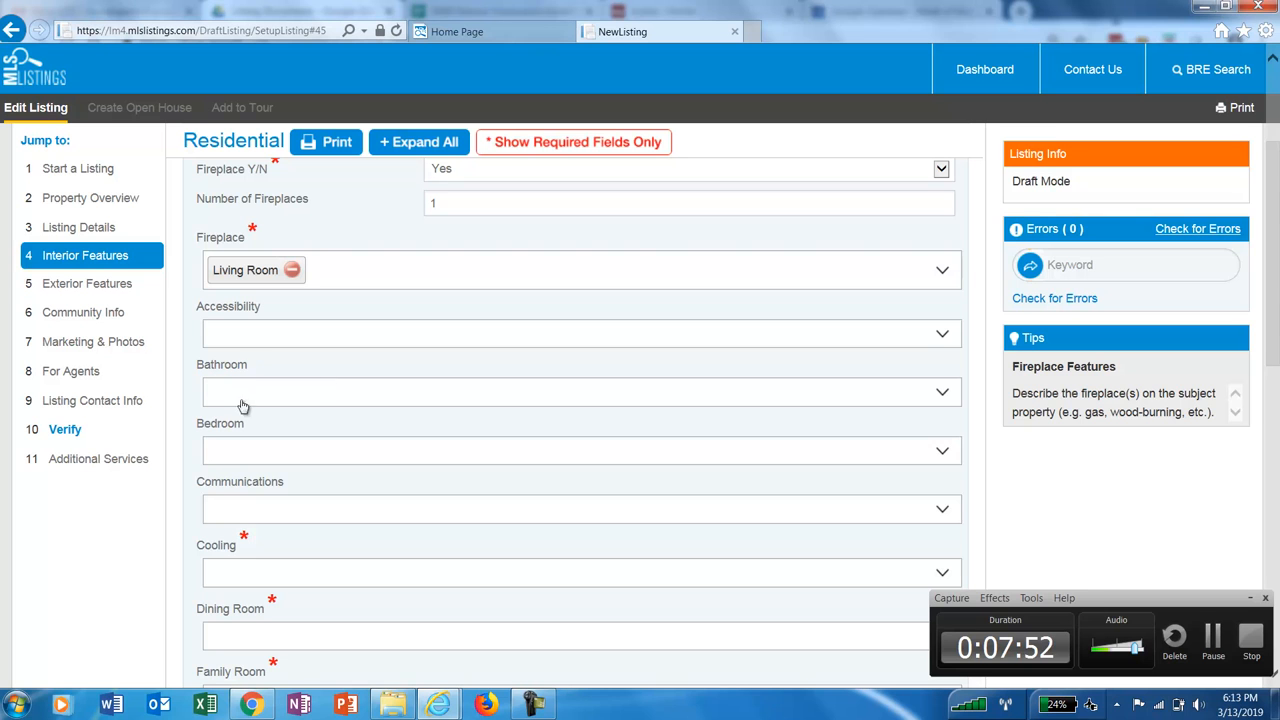
{"action": "left_click", "coordinate": [363, 393]}
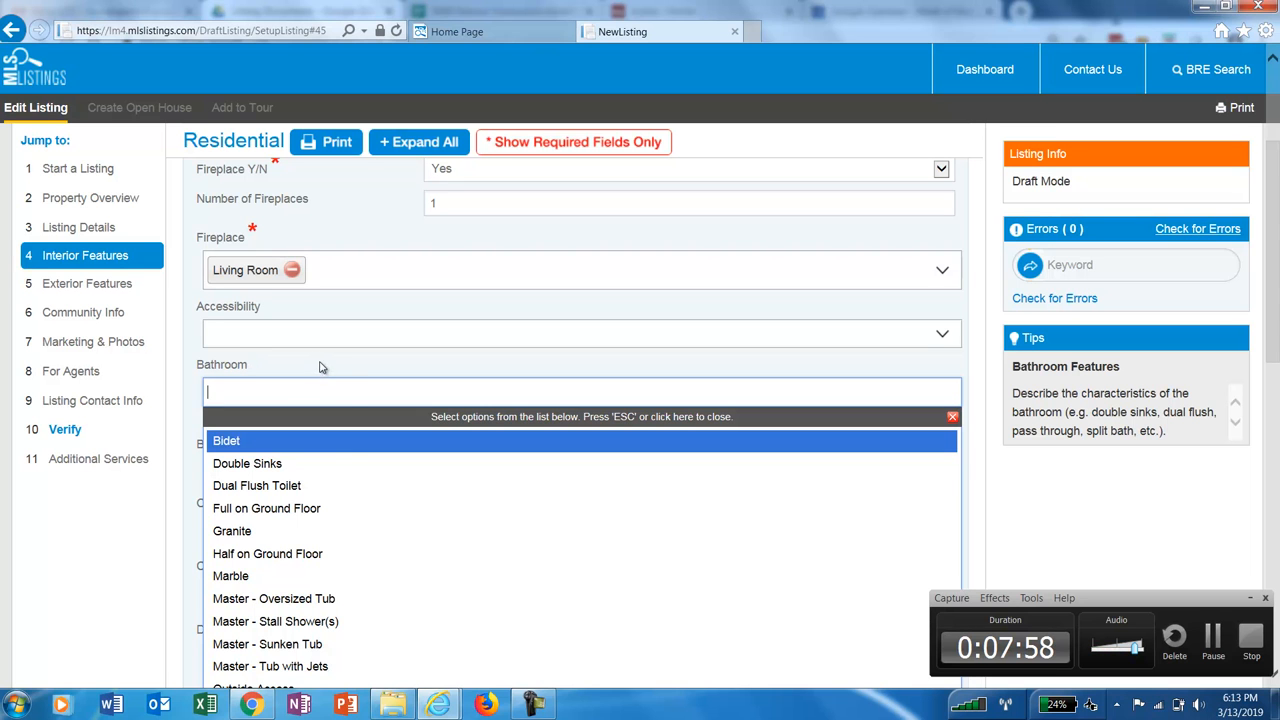
{"action": "left_click", "coordinate": [972, 436]}
- Set the property's cooling feature to None, leaving the bedroom and communications fields blank
{"action": "scroll", "coordinate": [985, 434], "scroll_direction": "down", "scroll_amount": 1}
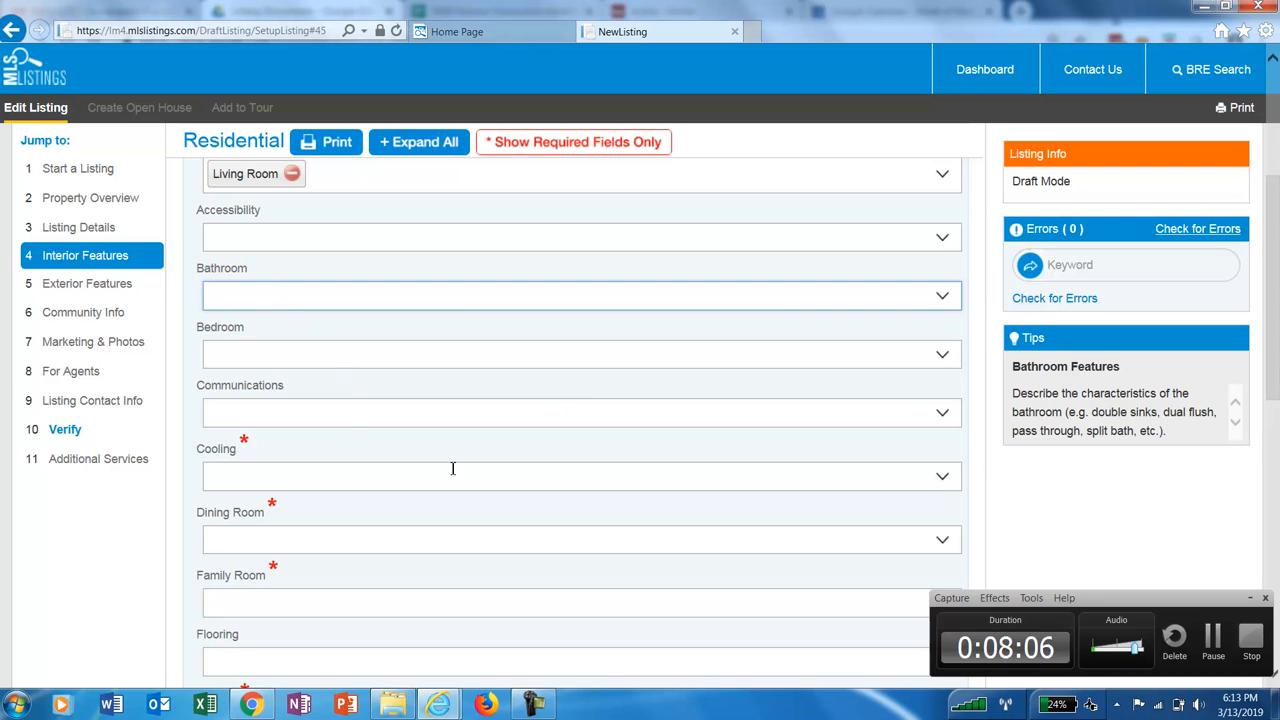
{"action": "scroll", "coordinate": [292, 369], "scroll_direction": "down", "scroll_amount": 1}
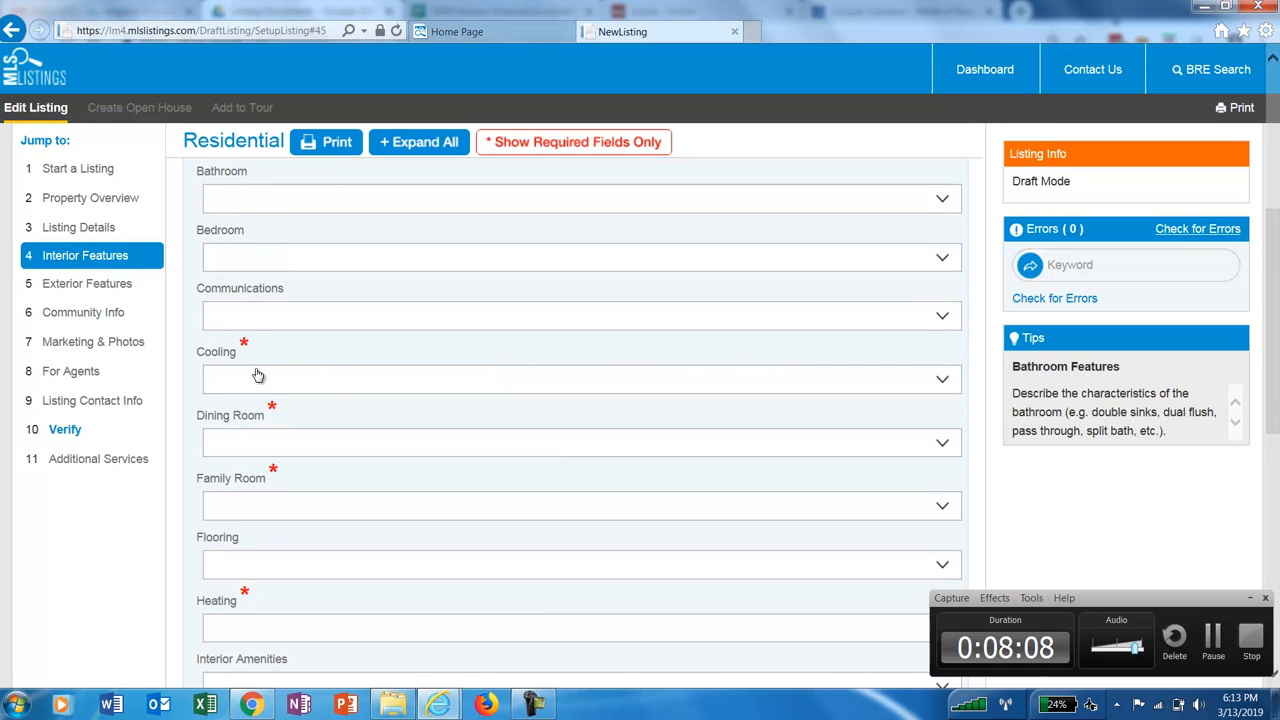
{"action": "left_click", "coordinate": [255, 384]}
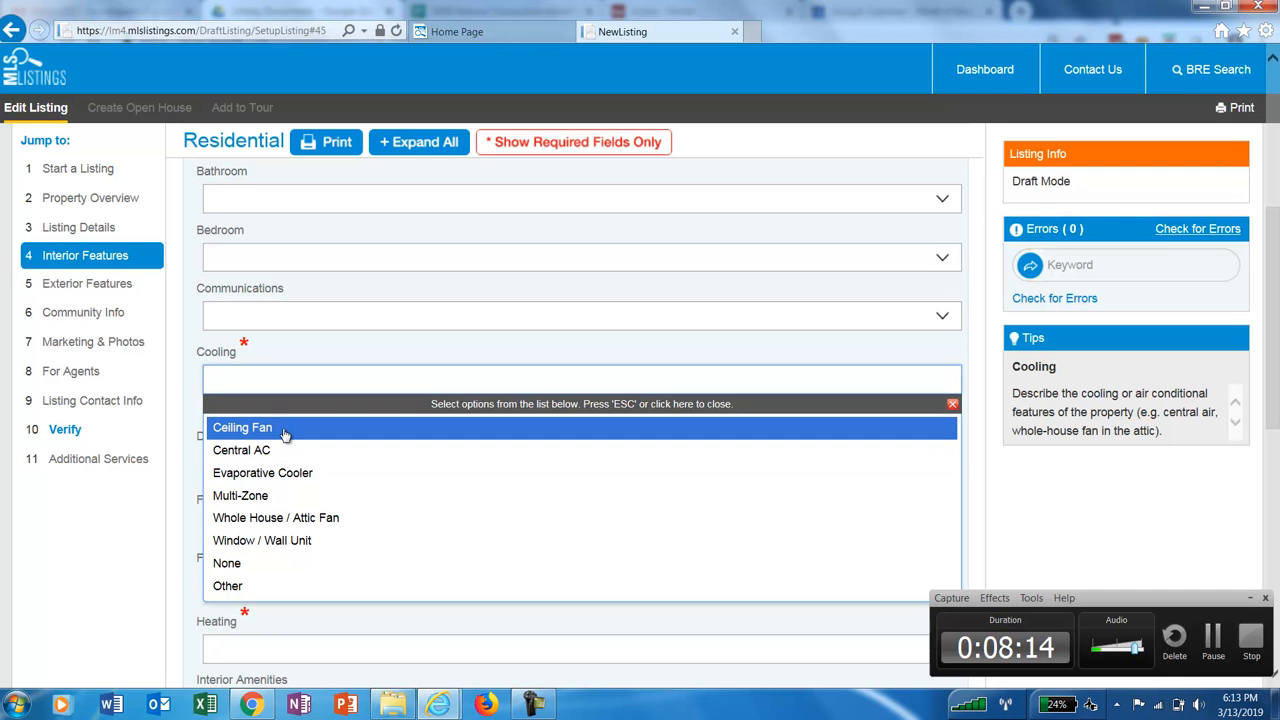
{"action": "left_click", "coordinate": [262, 565]}
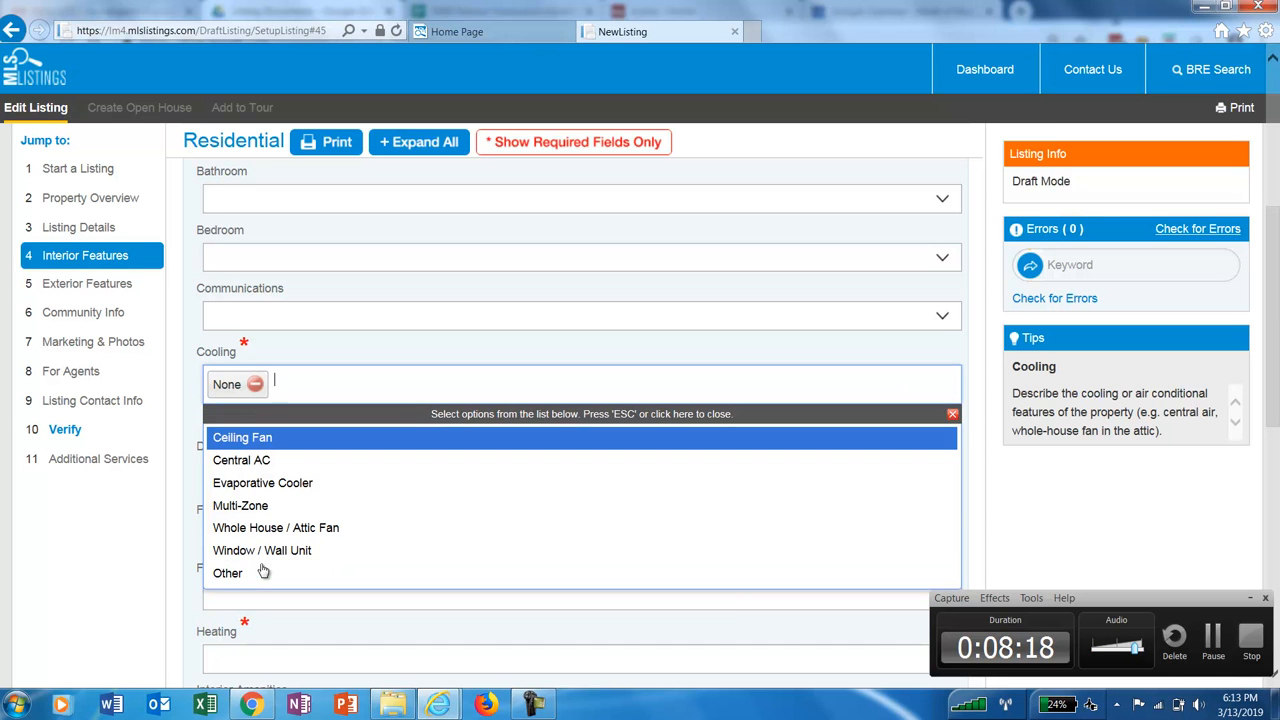
{"action": "left_click", "coordinate": [978, 497]}
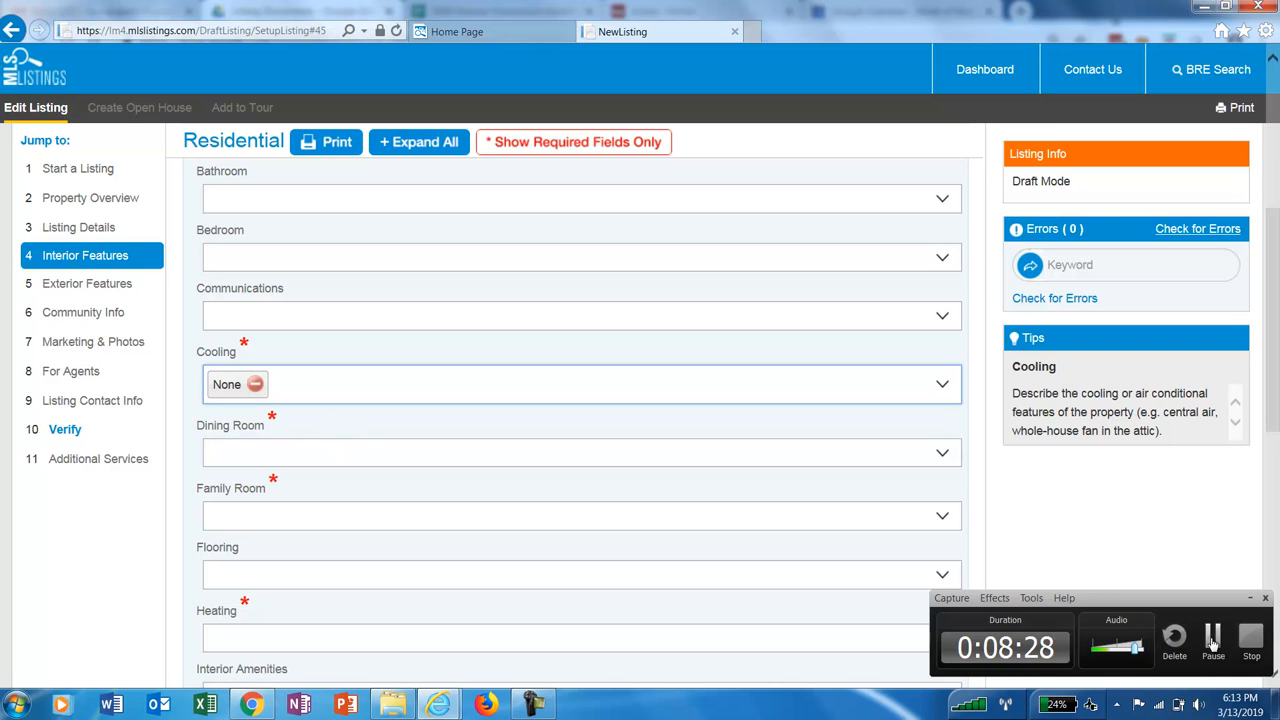
{"action": "left_click", "coordinate": [1211, 643]}
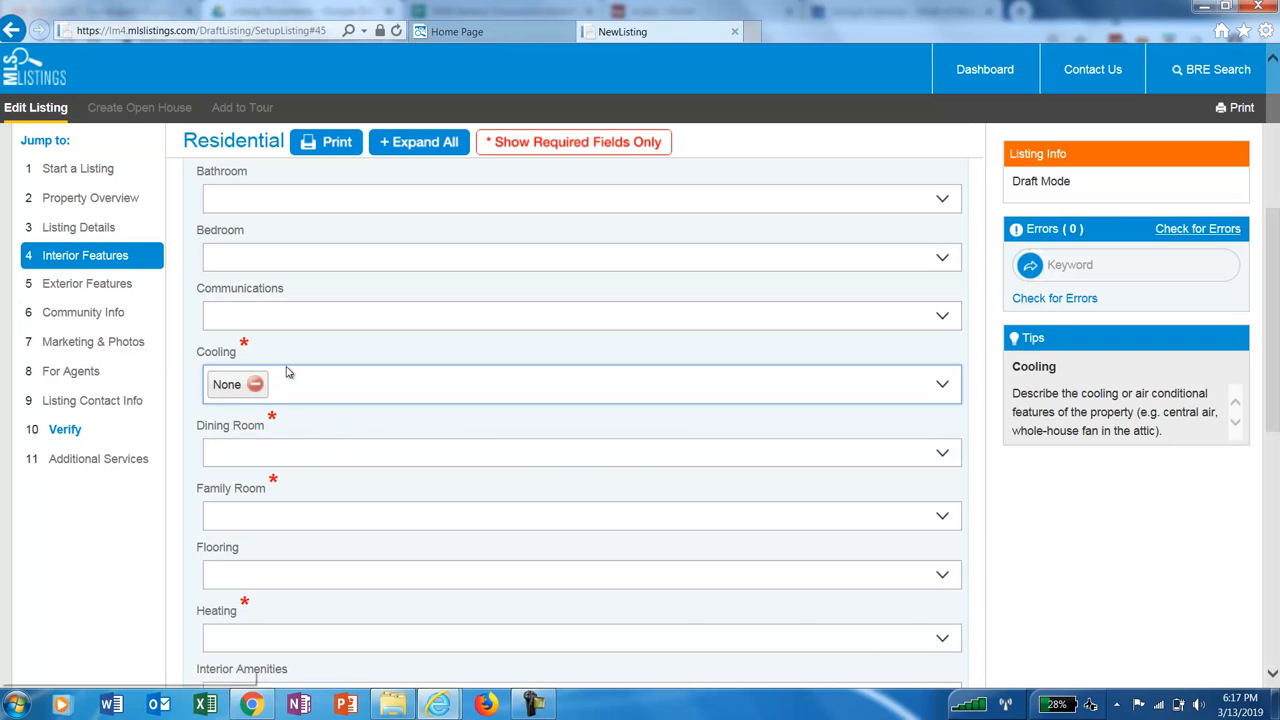
- Set the dining room feature to Dining Area and the family room feature to Other
{"action": "left_click", "coordinate": [310, 453]}
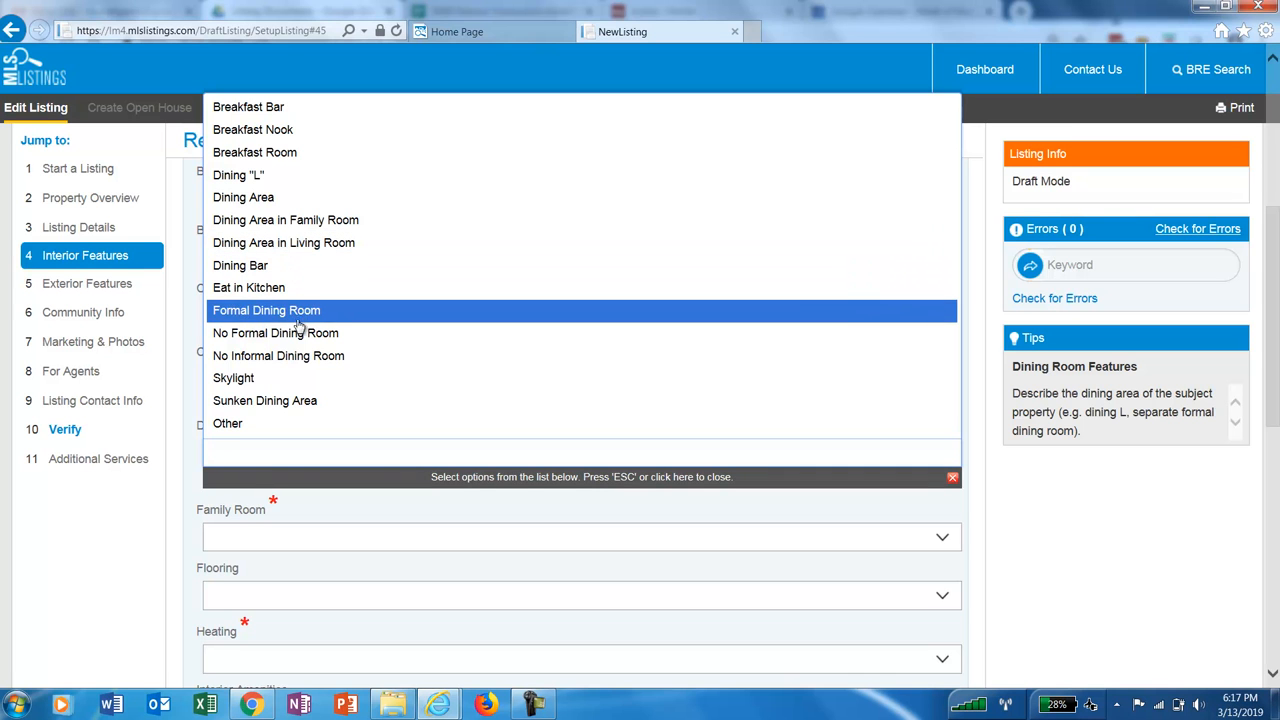
{"action": "left_click", "coordinate": [293, 201]}
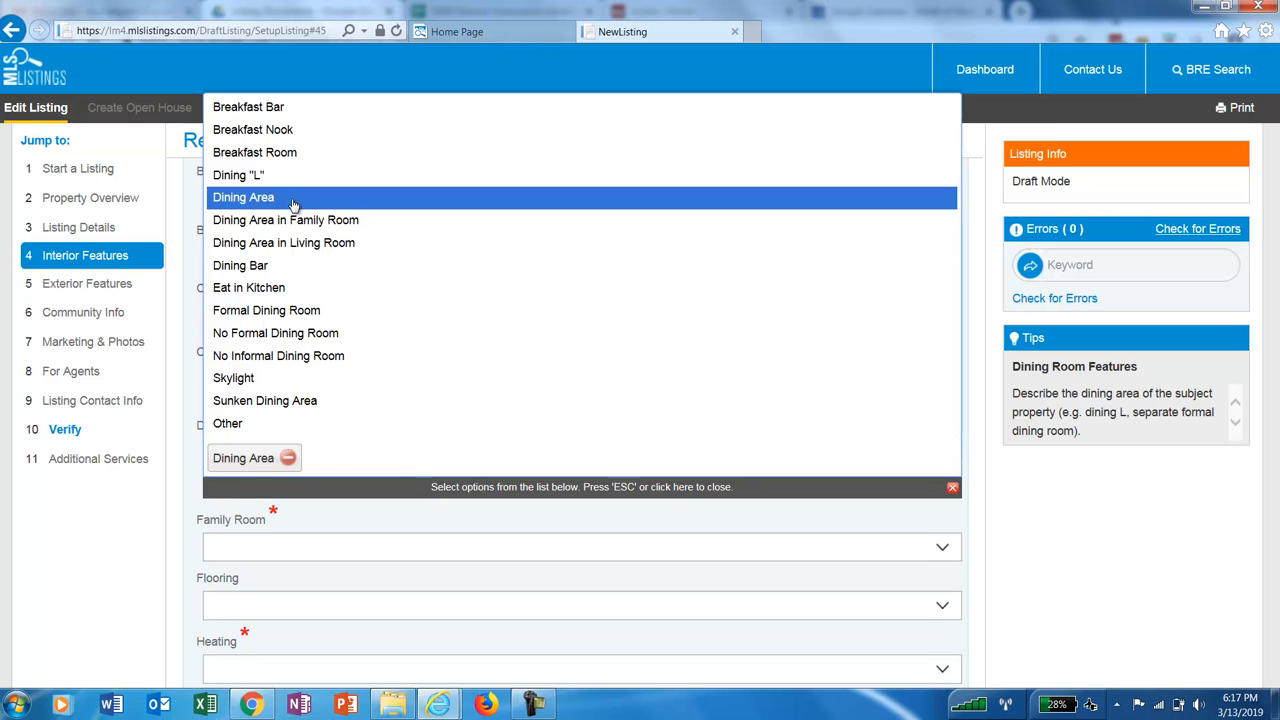
{"action": "left_click", "coordinate": [953, 487]}
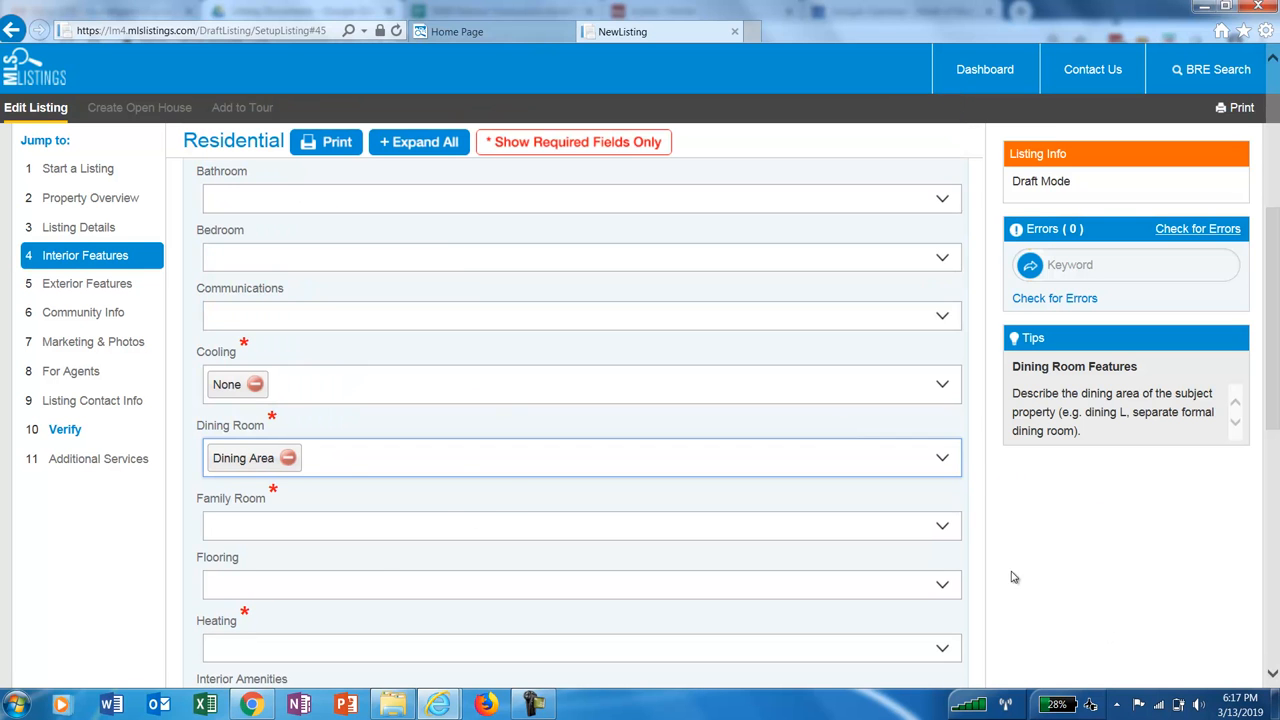
{"action": "left_click", "coordinate": [385, 528]}
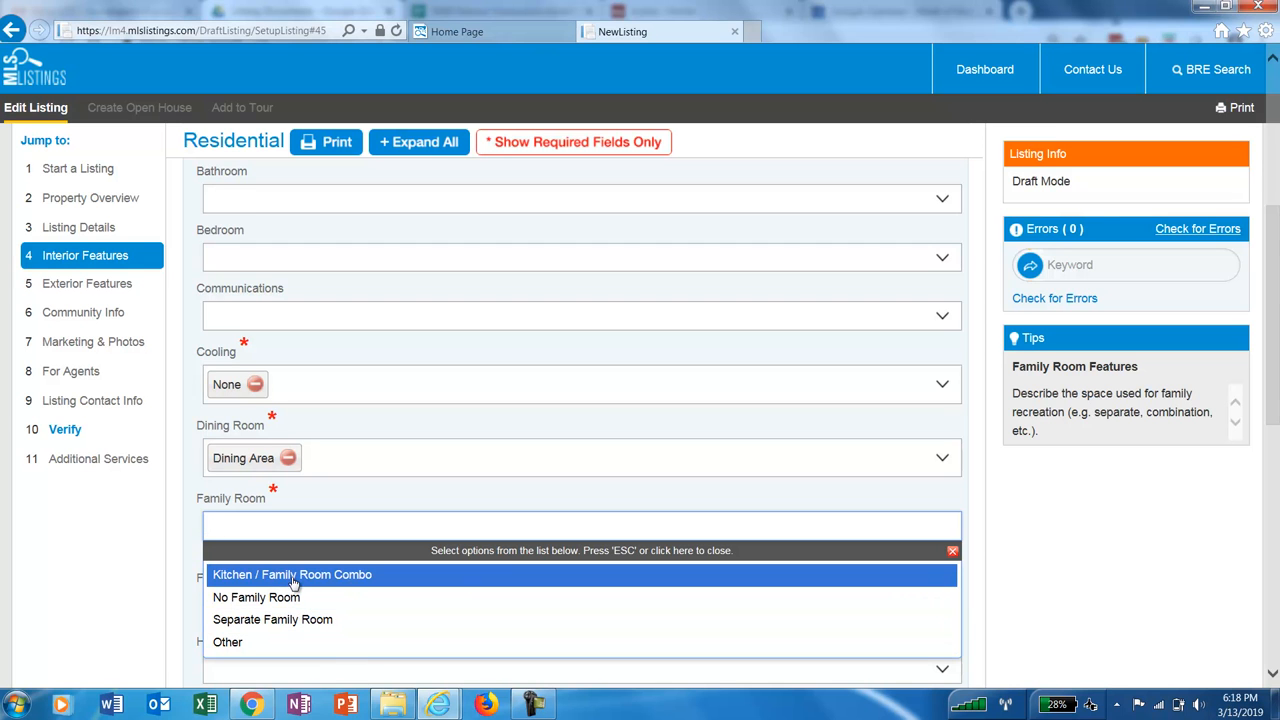
{"action": "left_click", "coordinate": [254, 644]}
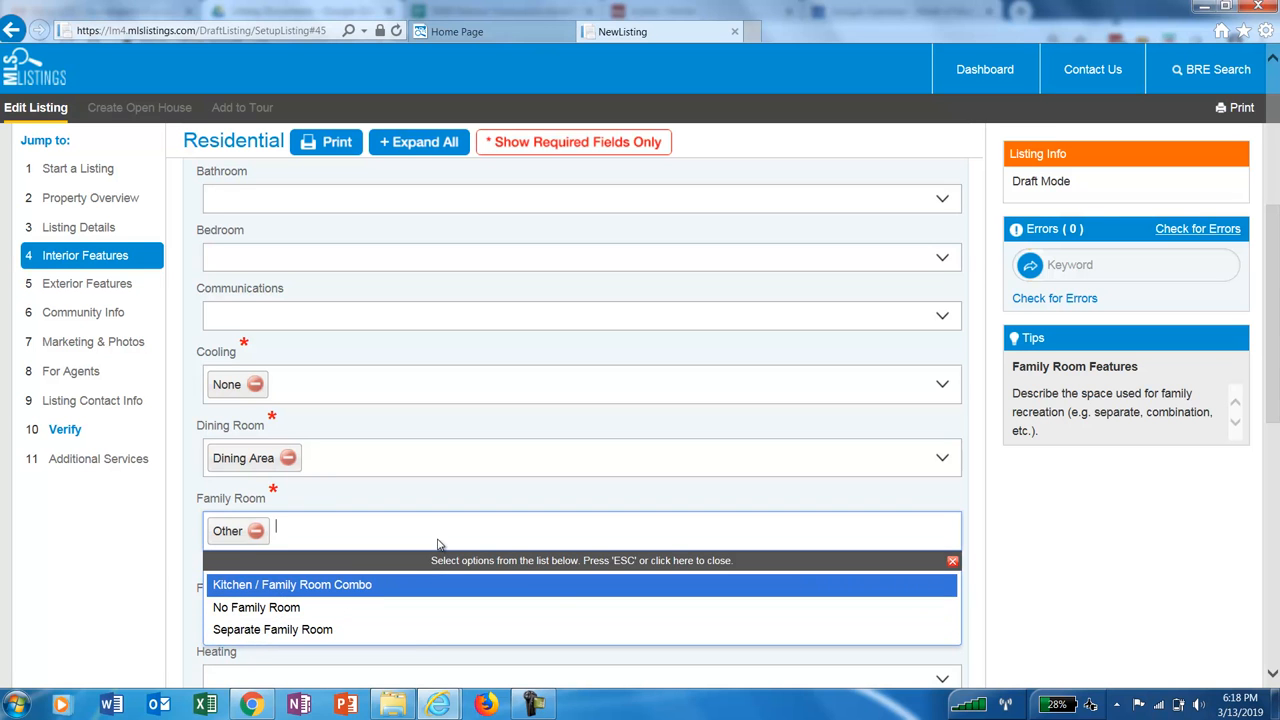
{"action": "left_click", "coordinate": [984, 619]}
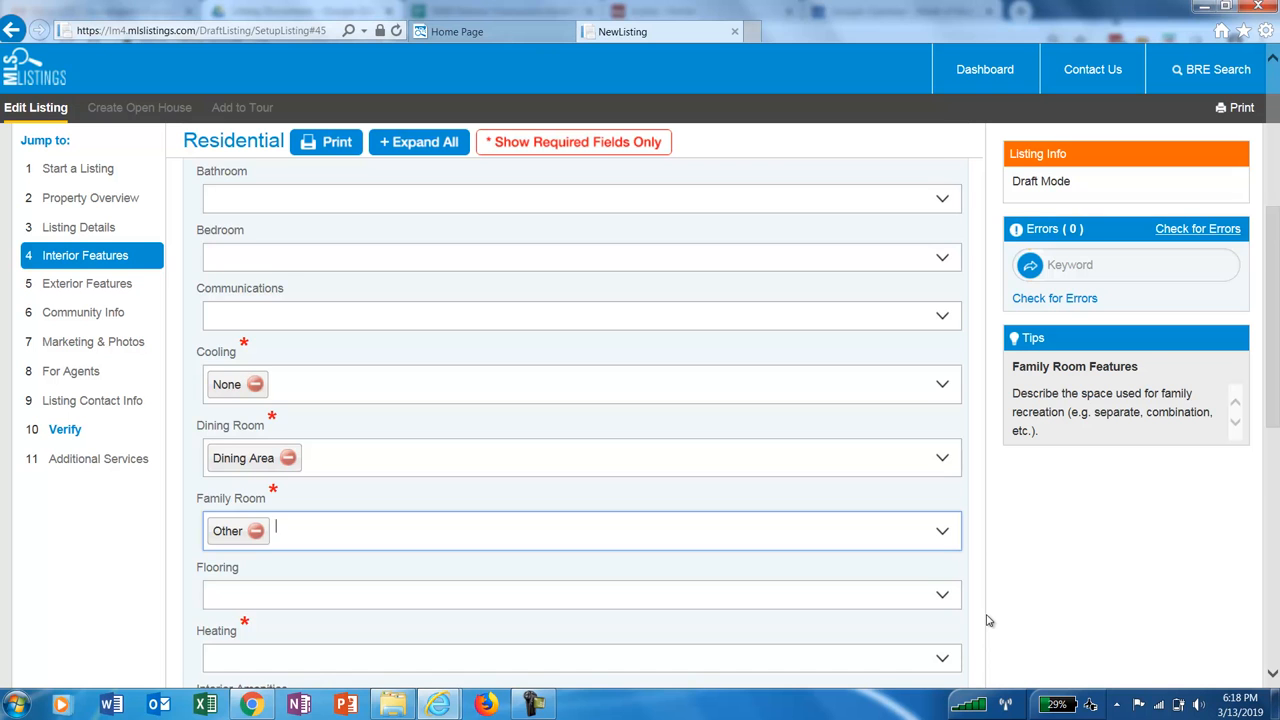
- Set the property's heating feature to Central Forced Air - Gas, leaving flooring blank
{"action": "scroll", "coordinate": [988, 620], "scroll_direction": "down", "scroll_amount": 2}
{"action": "left_click", "coordinate": [434, 458]}
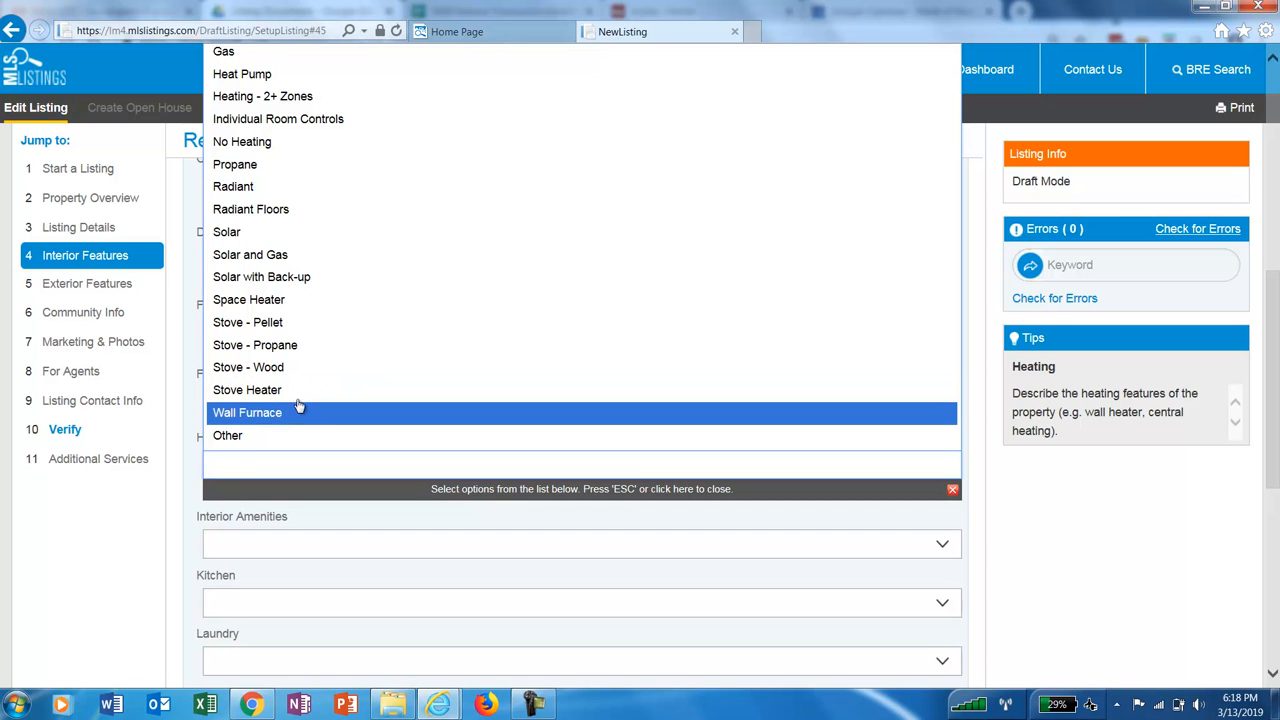
{"action": "scroll", "coordinate": [320, 380], "scroll_direction": "up", "scroll_amount": 2}
{"action": "scroll", "coordinate": [287, 248], "scroll_direction": "up", "scroll_amount": 1}
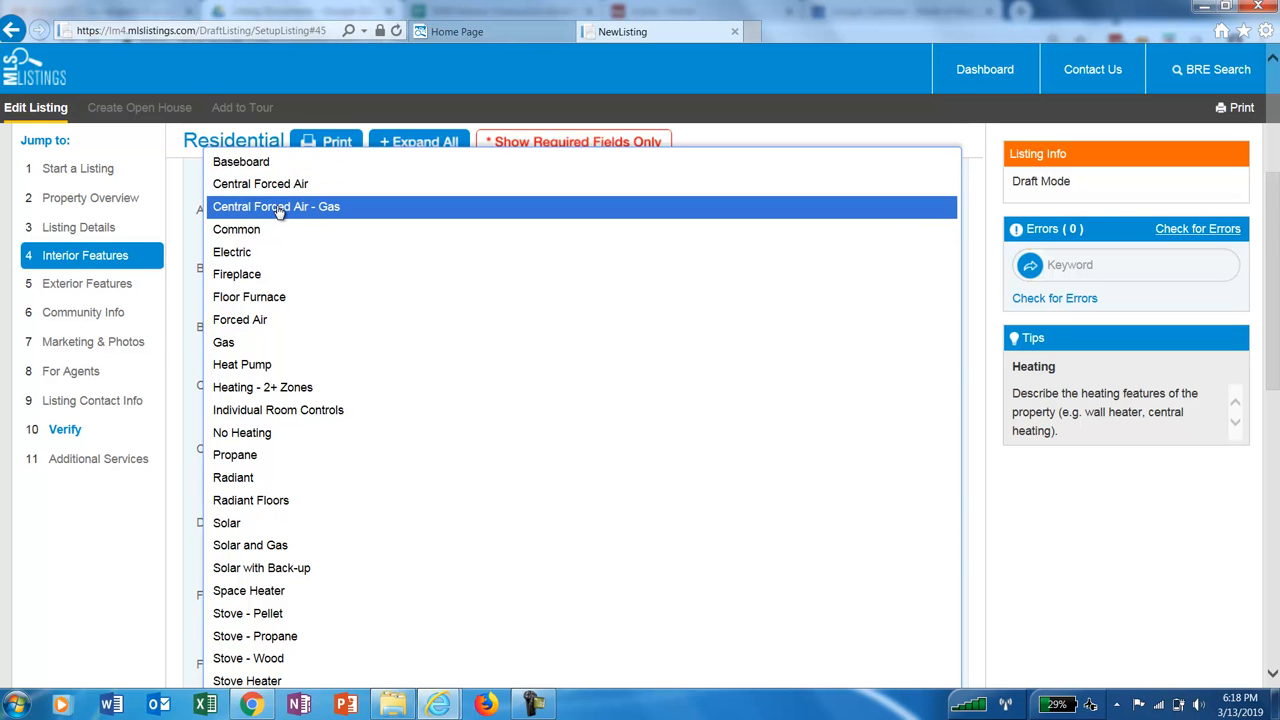
{"action": "left_click", "coordinate": [279, 207]}
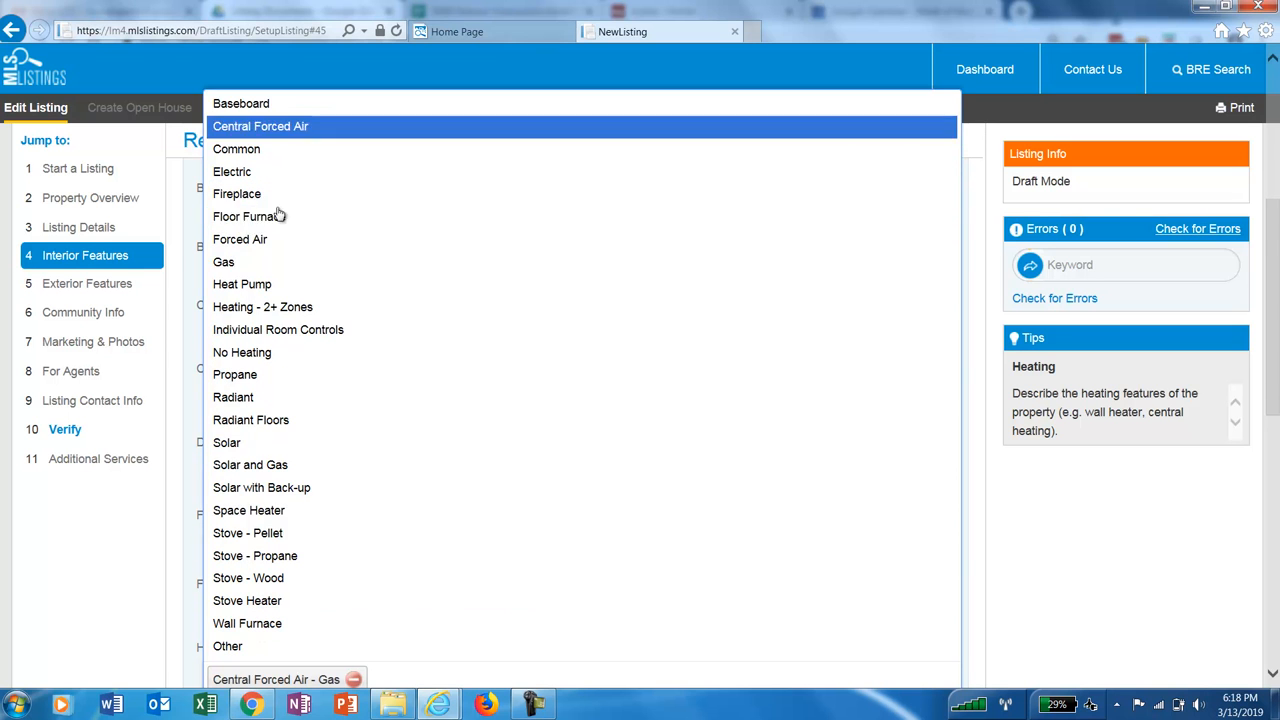
{"action": "left_click", "coordinate": [981, 460]}
- Add Washer / Dryer as the laundry feature and review the other laundry options without adding more
{"action": "scroll", "coordinate": [986, 588], "scroll_direction": "down", "scroll_amount": 3}
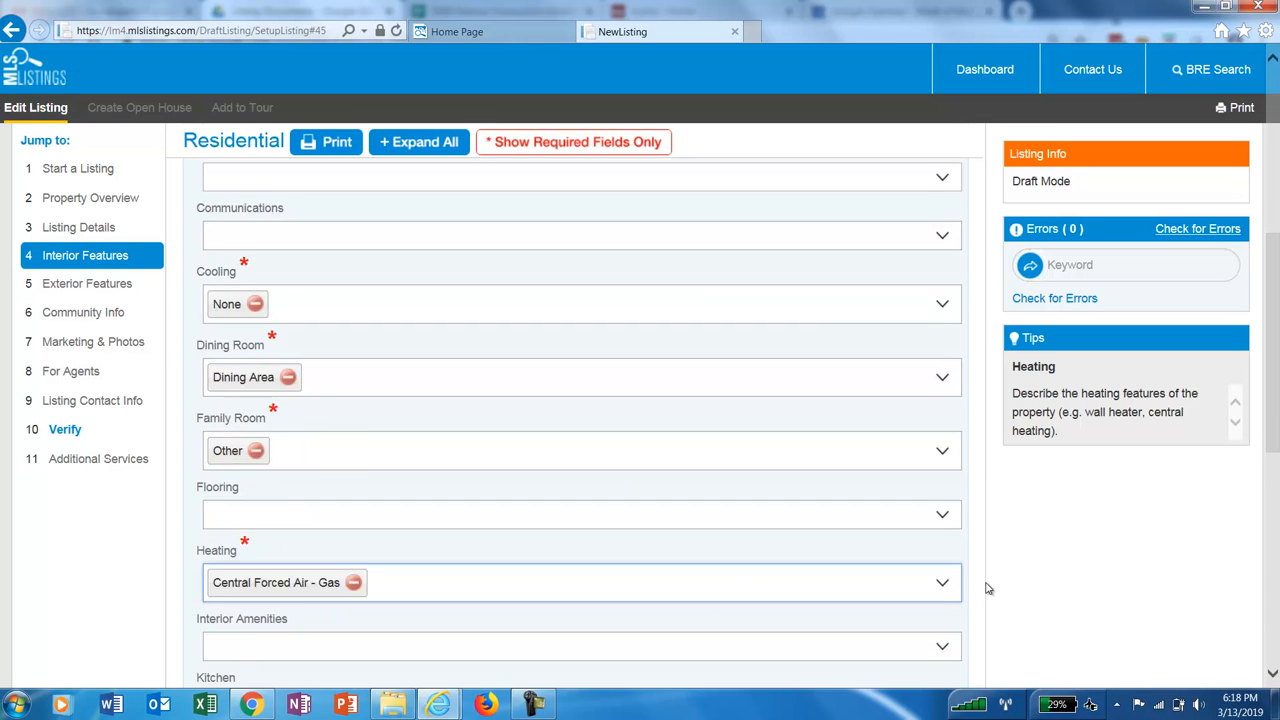
{"action": "scroll", "coordinate": [987, 594], "scroll_direction": "down", "scroll_amount": 1}
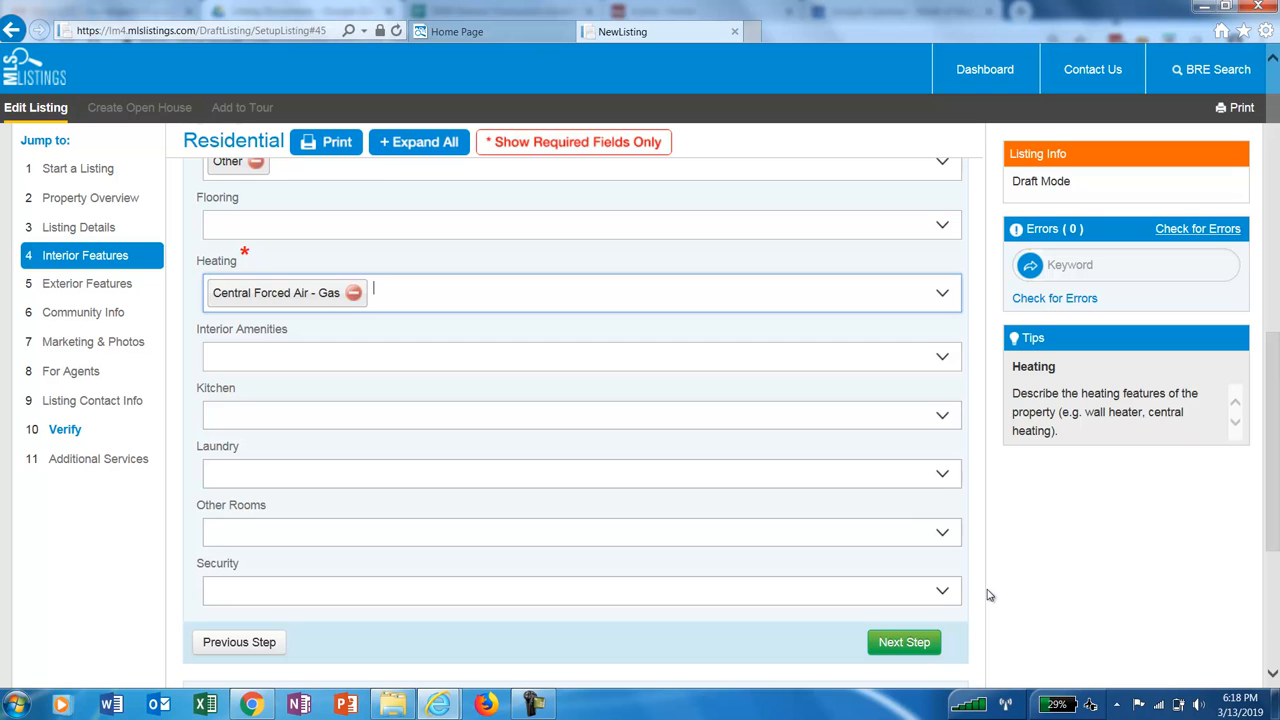
{"action": "scroll", "coordinate": [987, 595], "scroll_direction": "down", "scroll_amount": 1}
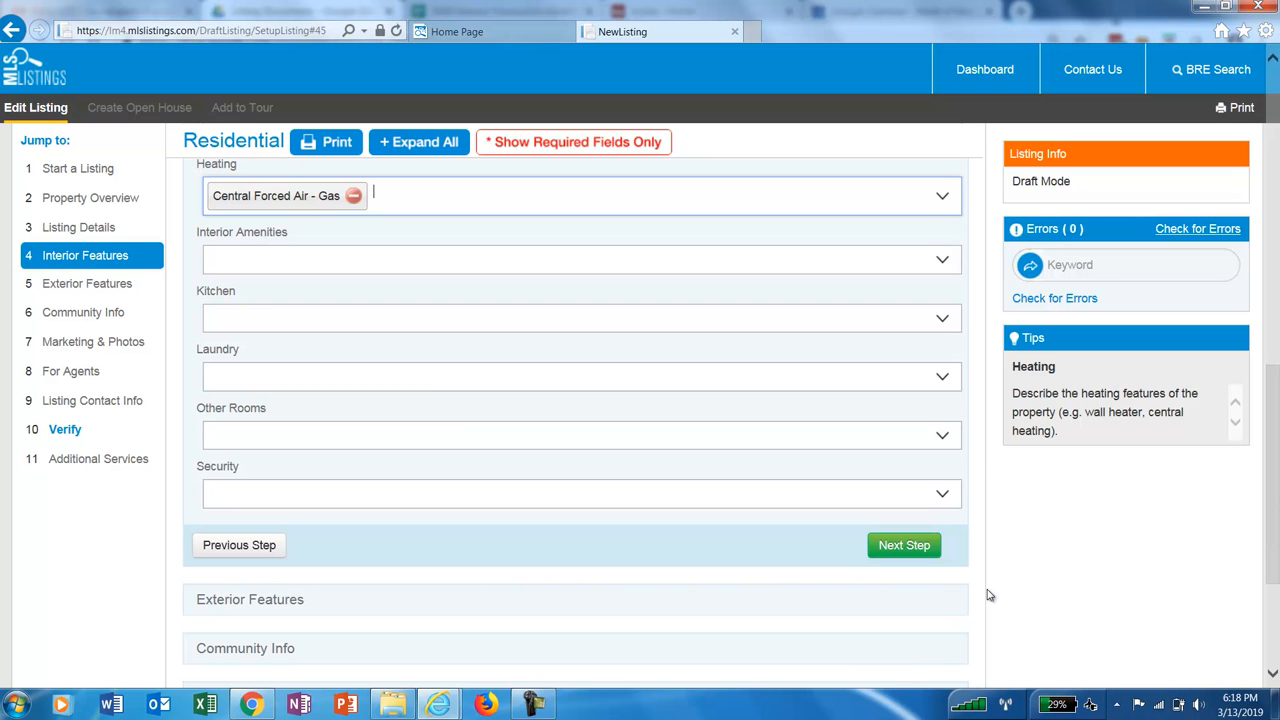
{"action": "left_click", "coordinate": [428, 375]}
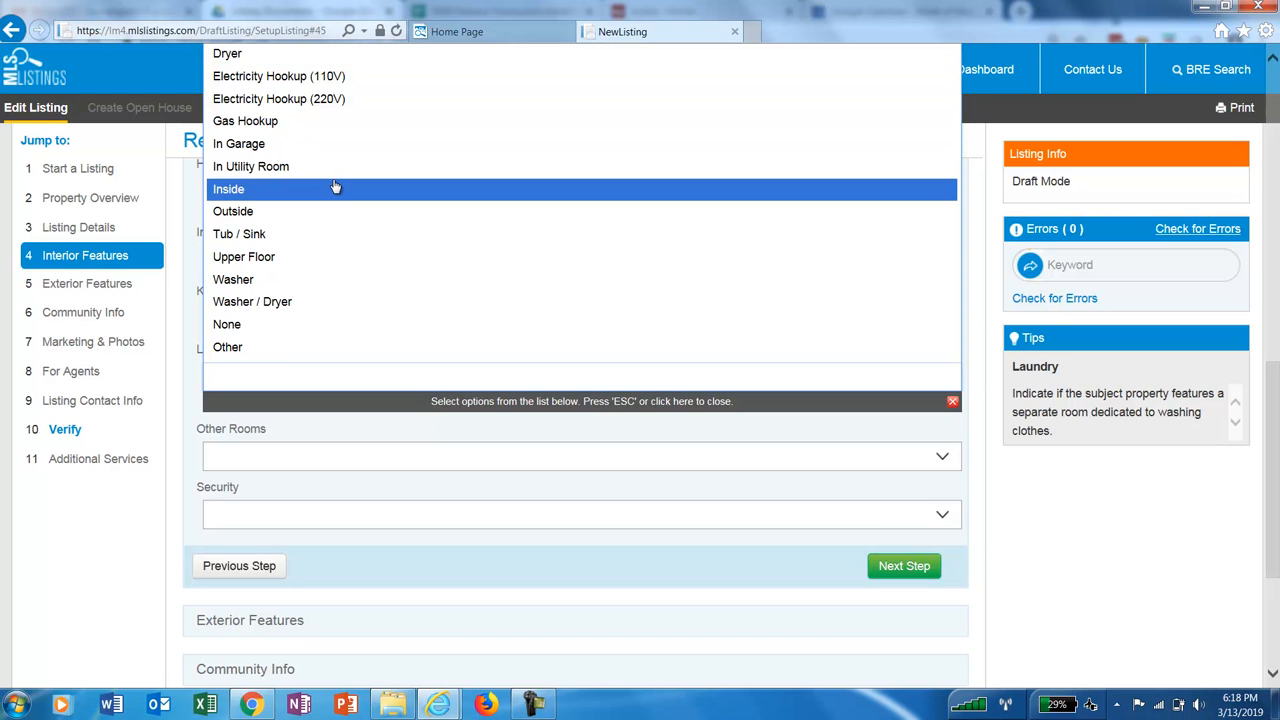
{"action": "scroll", "coordinate": [337, 192], "scroll_direction": "up", "scroll_amount": 1}
{"action": "left_click", "coordinate": [295, 400]}
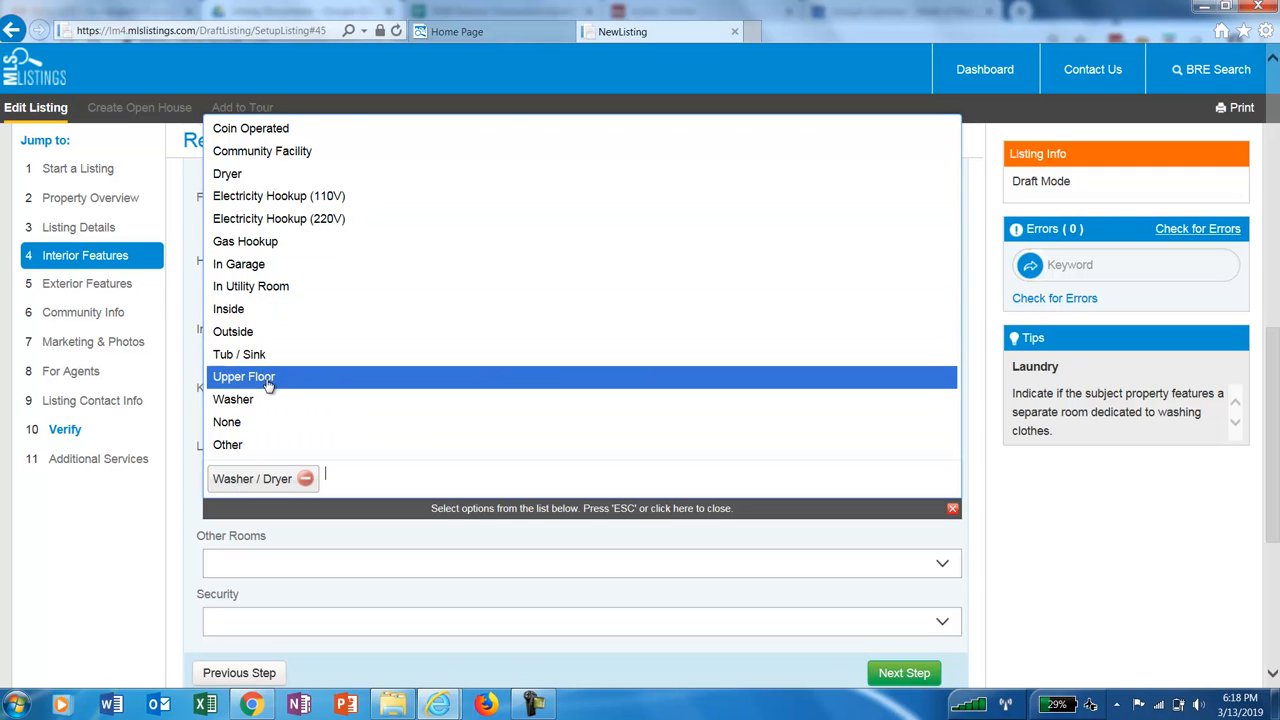
{"action": "scroll", "coordinate": [288, 264], "scroll_direction": "up", "scroll_amount": 1}
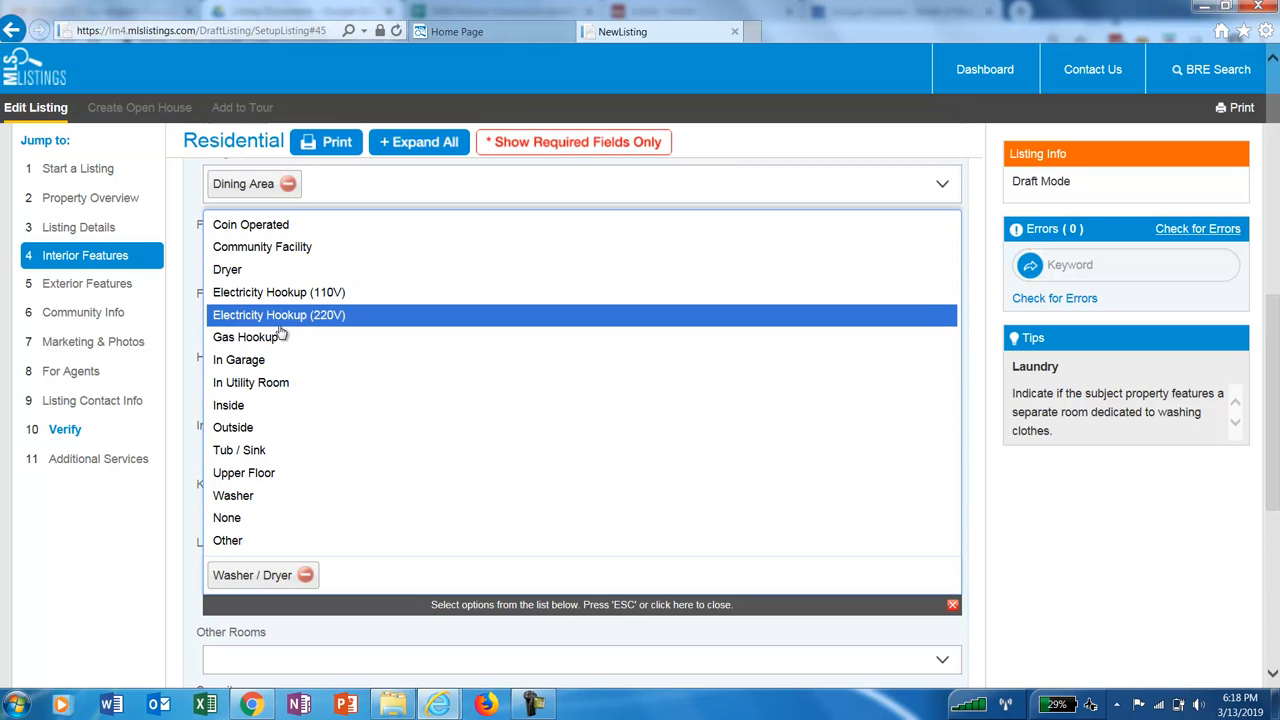
{"action": "scroll", "coordinate": [281, 402], "scroll_direction": "up", "scroll_amount": 2}
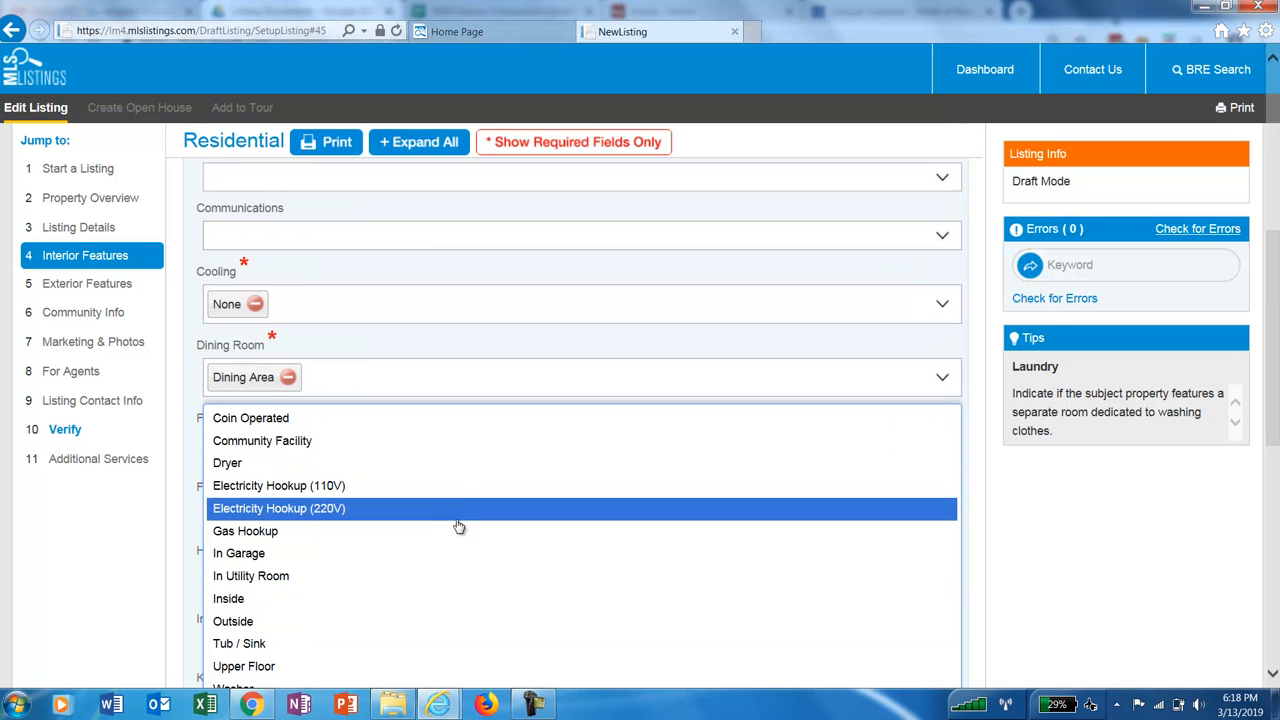
{"action": "scroll", "coordinate": [460, 528], "scroll_direction": "down", "scroll_amount": 1}
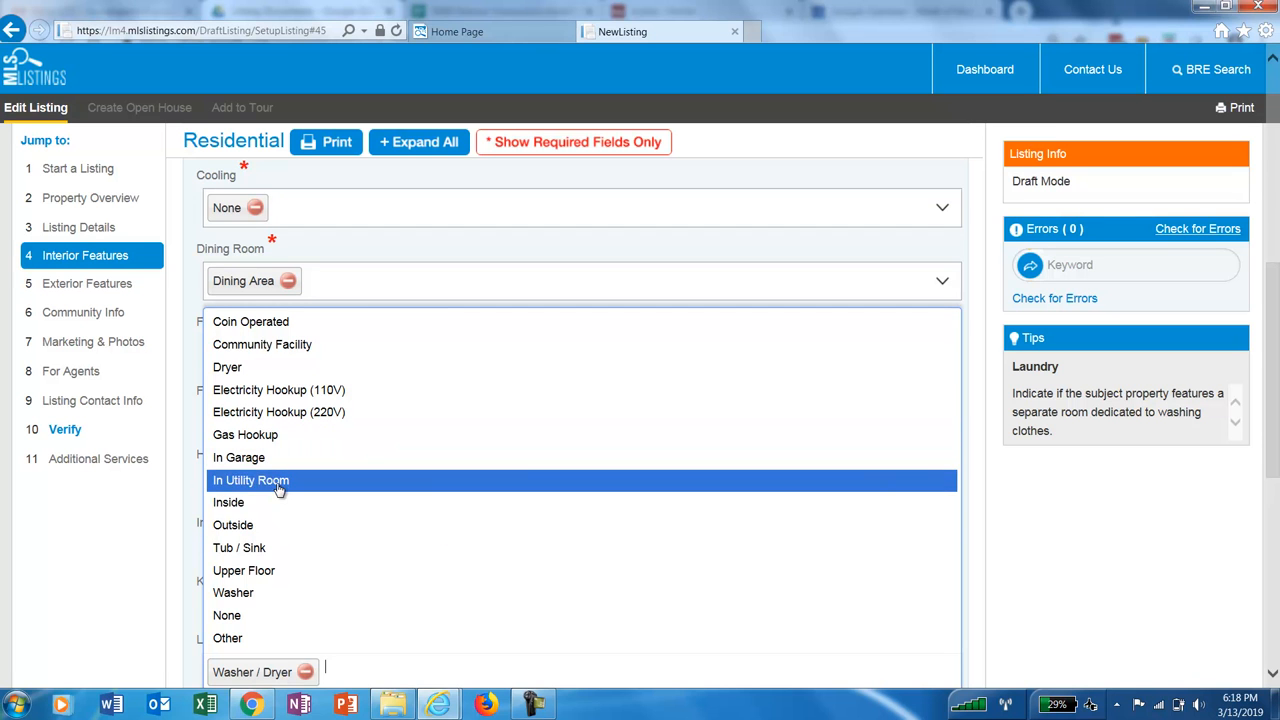
{"action": "scroll", "coordinate": [303, 523], "scroll_direction": "down", "scroll_amount": 1}
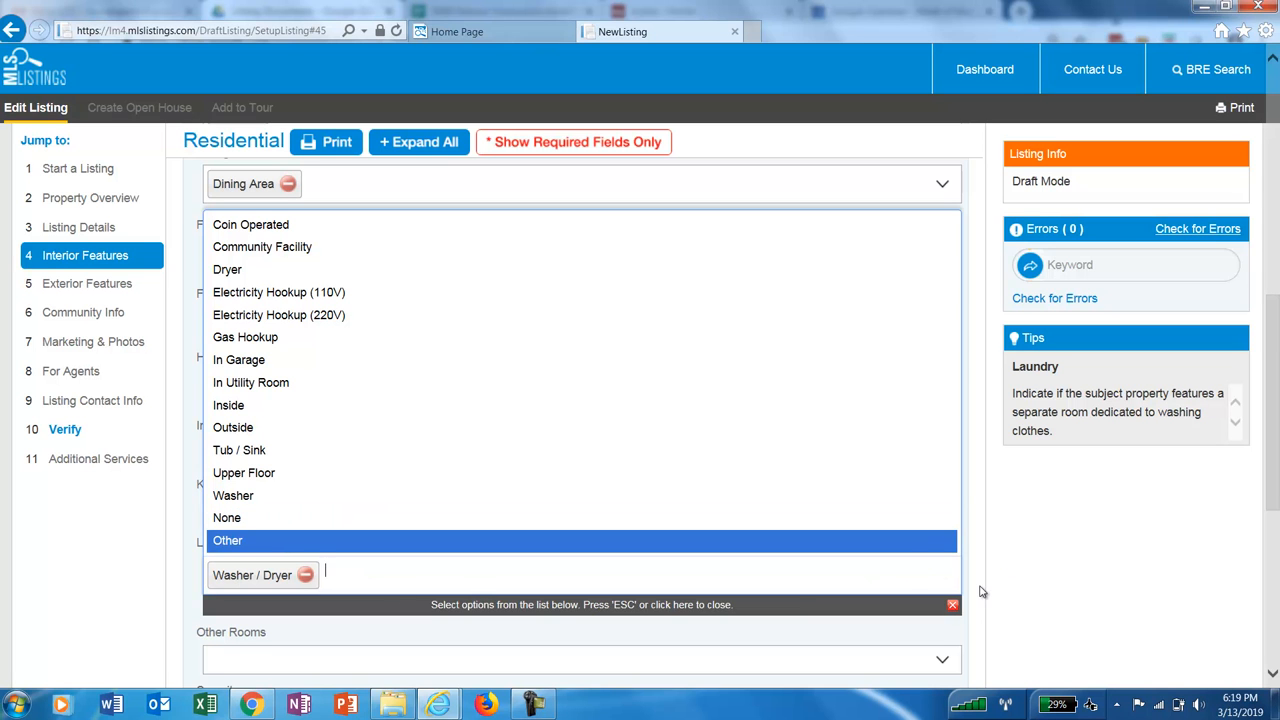
{"action": "key", "text": "Escape"}
- Leave Other Rooms and Security blank and proceed to the Exterior Features section
{"action": "scroll", "coordinate": [548, 528], "scroll_direction": "down", "scroll_amount": 2}
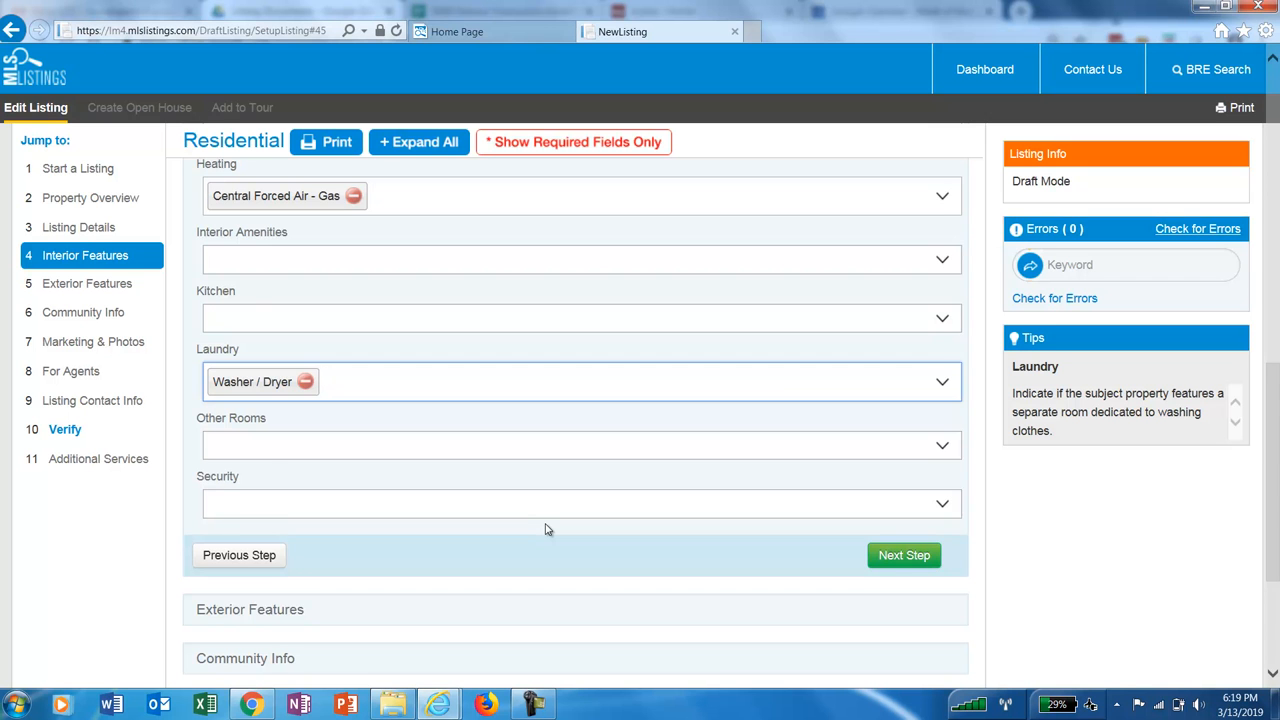
{"action": "scroll", "coordinate": [548, 530], "scroll_direction": "down", "scroll_amount": 1}
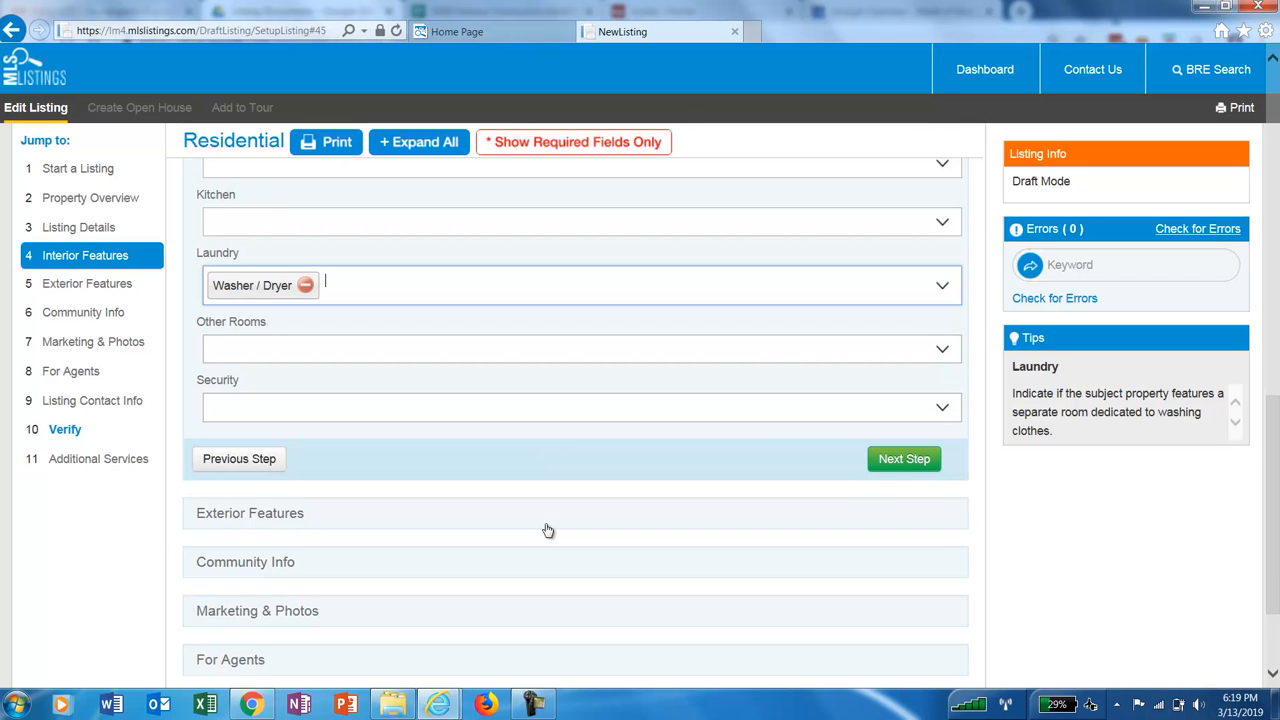
{"action": "left_click", "coordinate": [893, 462]}
- In Exterior Features, answer No for horse property and set the number of garage spaces to 1
{"action": "scroll", "coordinate": [892, 470], "scroll_direction": "down", "scroll_amount": 5}
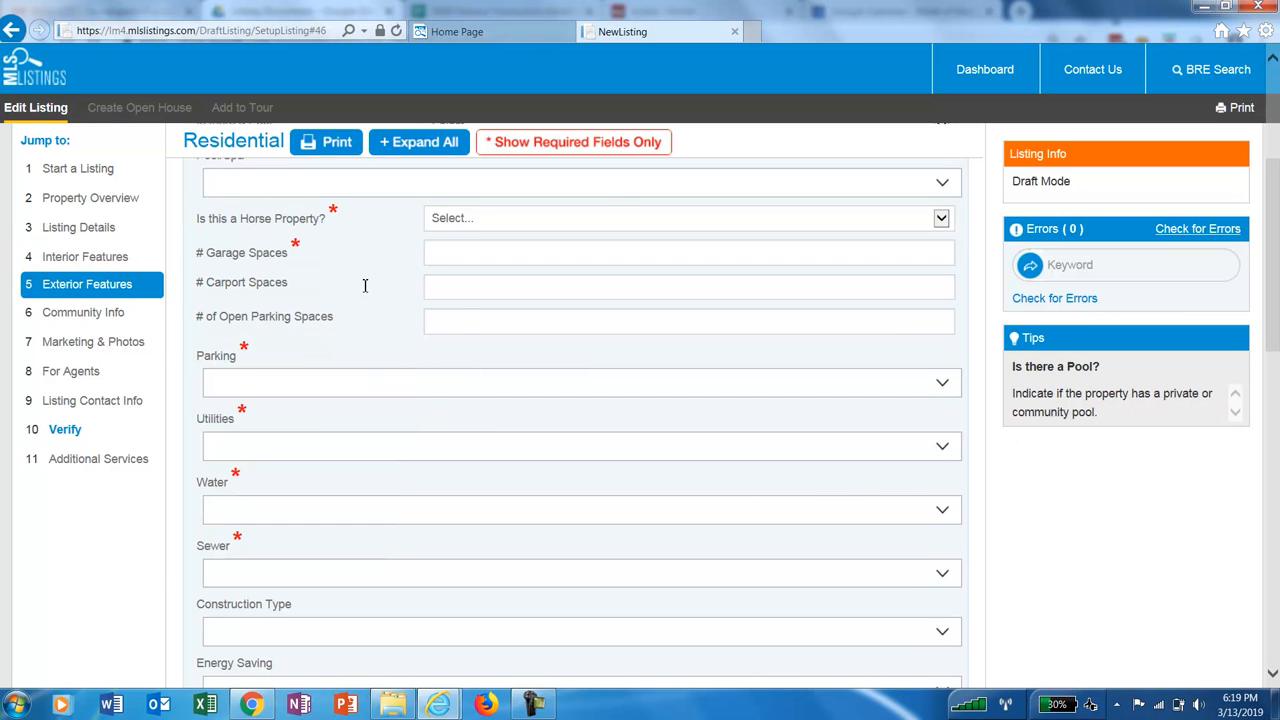
{"action": "scroll", "coordinate": [365, 286], "scroll_direction": "up", "scroll_amount": 1}
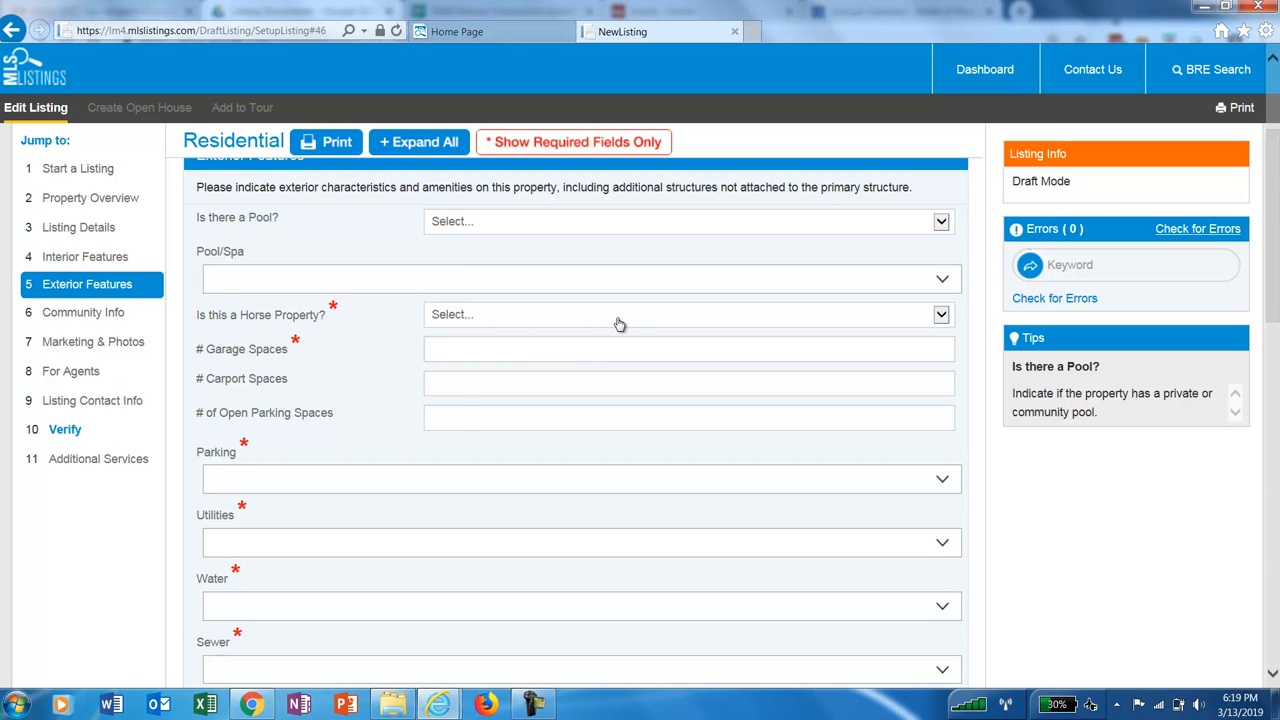
{"action": "scroll", "coordinate": [620, 325], "scroll_direction": "up", "scroll_amount": 1}
{"action": "scroll", "coordinate": [632, 428], "scroll_direction": "down", "scroll_amount": 1}
{"action": "left_click", "coordinate": [512, 318]}
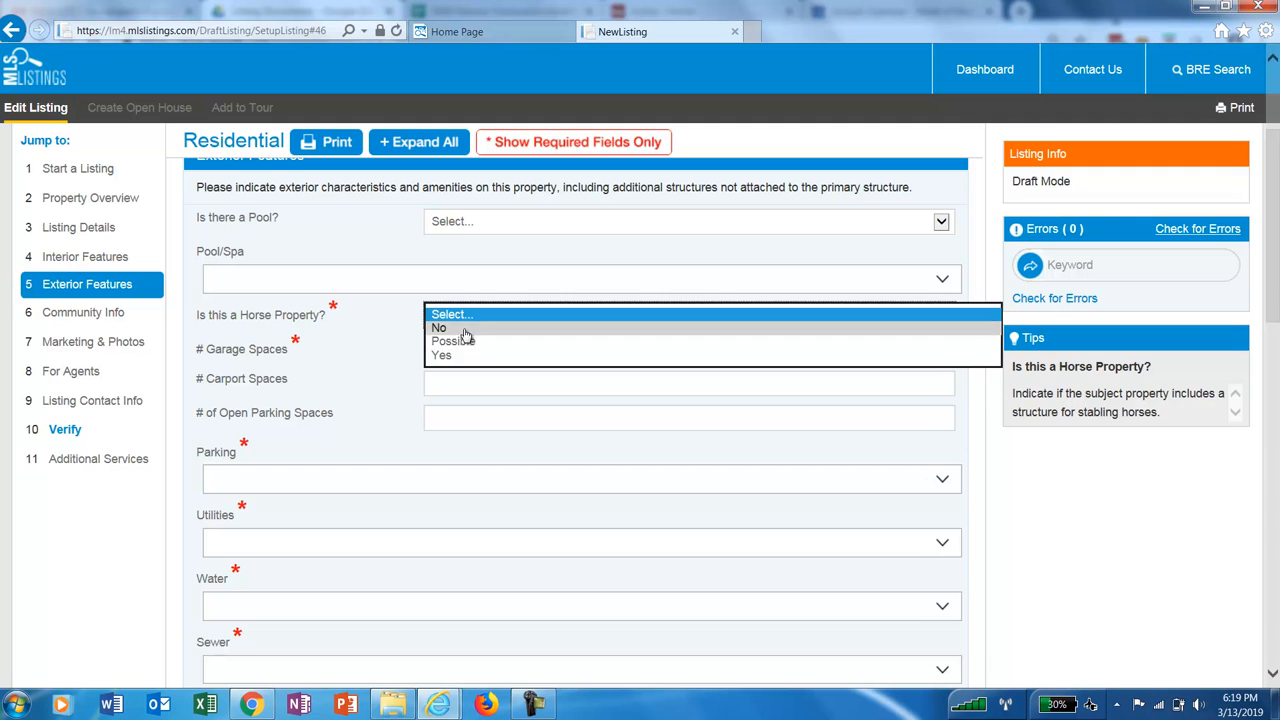
{"action": "left_click", "coordinate": [465, 330]}
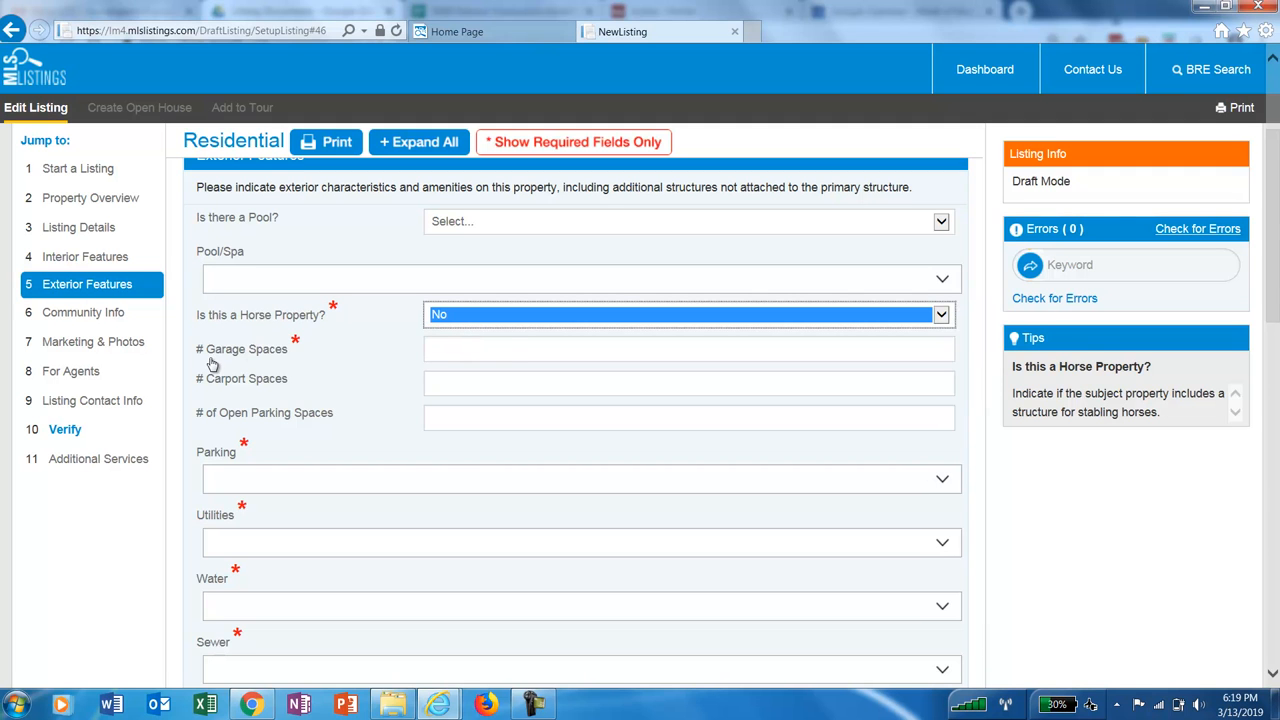
{"action": "left_click", "coordinate": [508, 352]}
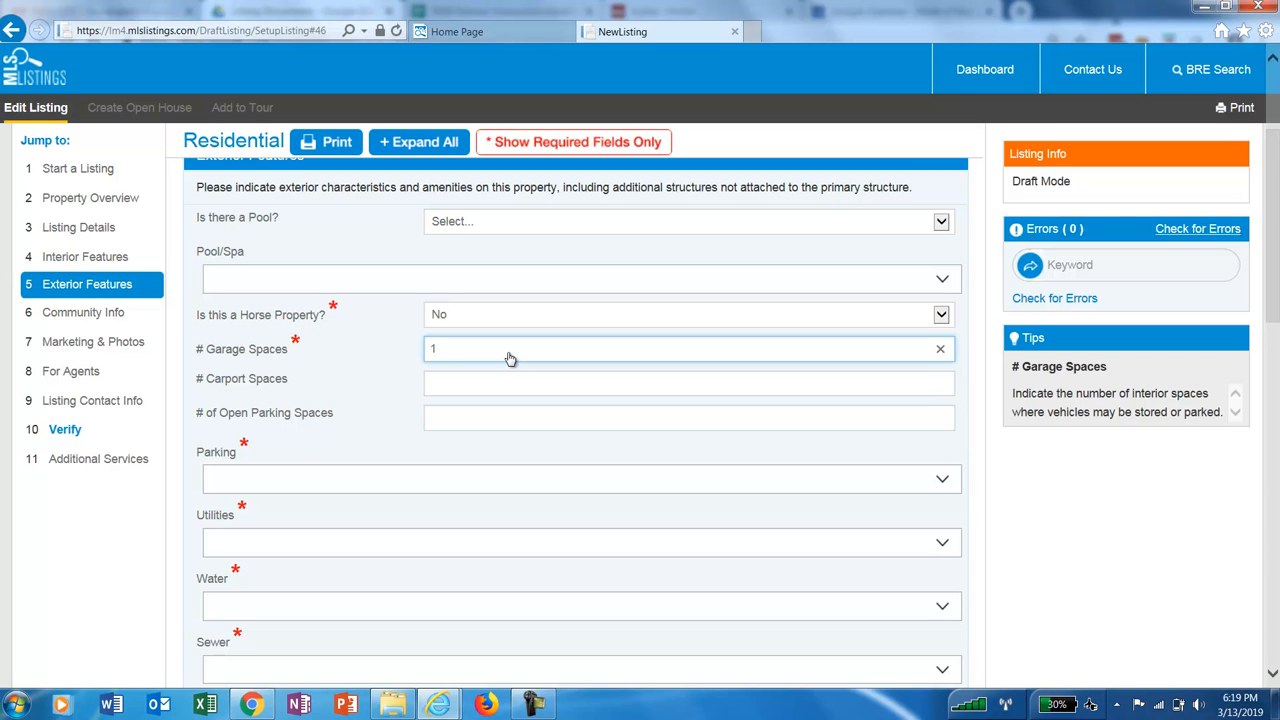
- Set the property's parking feature to Attached Garage, leaving carport and open parking spaces blank
{"action": "left_click", "coordinate": [383, 395]}
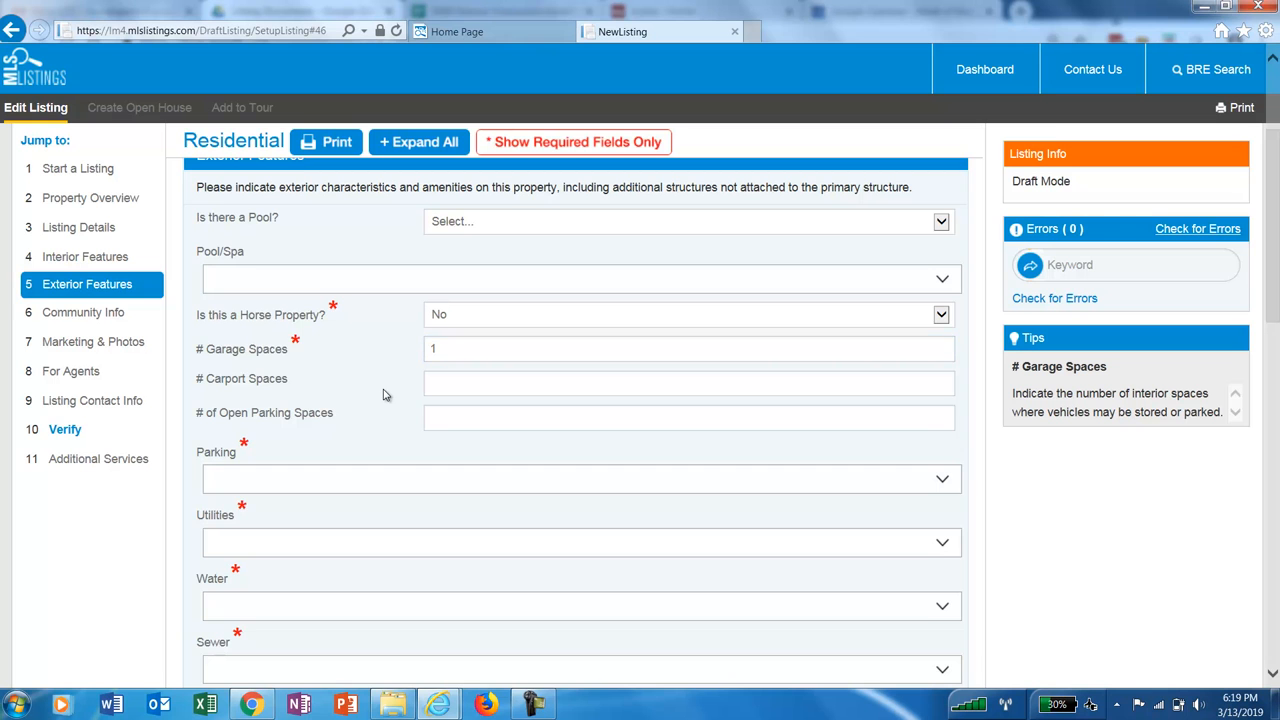
{"action": "scroll", "coordinate": [376, 404], "scroll_direction": "down", "scroll_amount": 1}
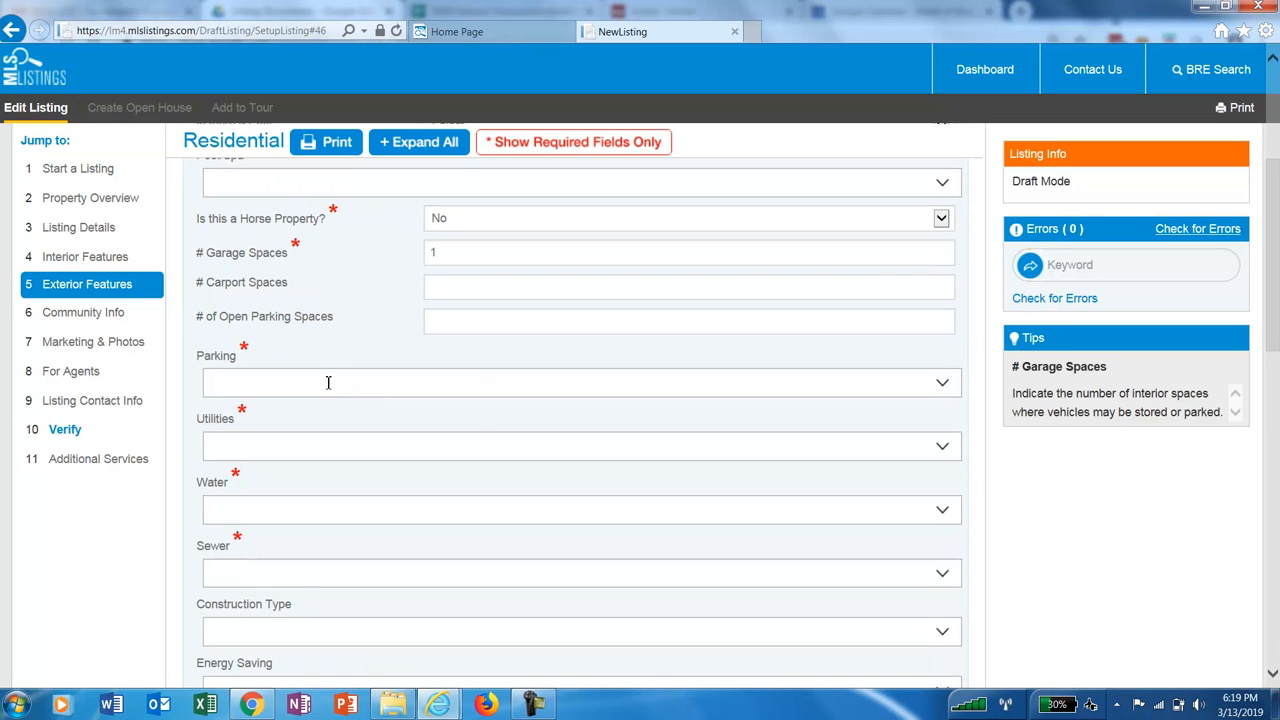
{"action": "left_click", "coordinate": [478, 390]}
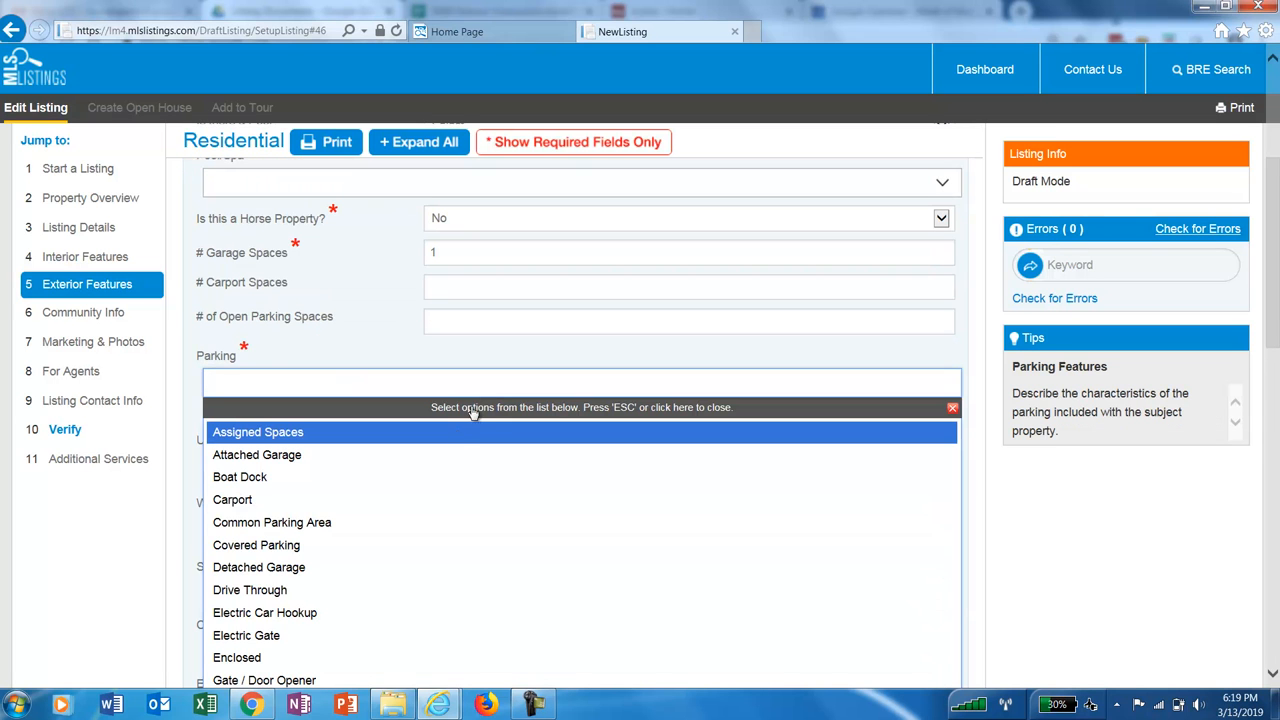
{"action": "left_click", "coordinate": [294, 455]}
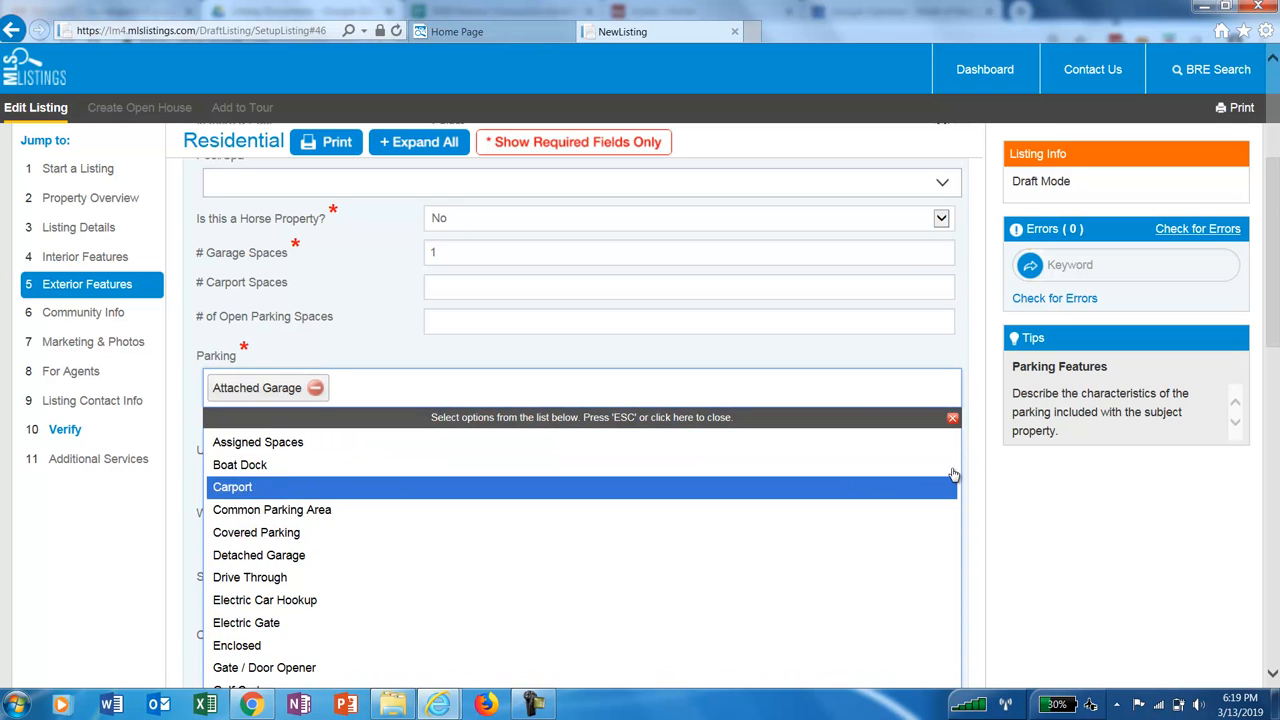
{"action": "left_click", "coordinate": [985, 455]}
- Set the property's utilities to Public Utilities
{"action": "scroll", "coordinate": [714, 467], "scroll_direction": "down", "scroll_amount": 1}
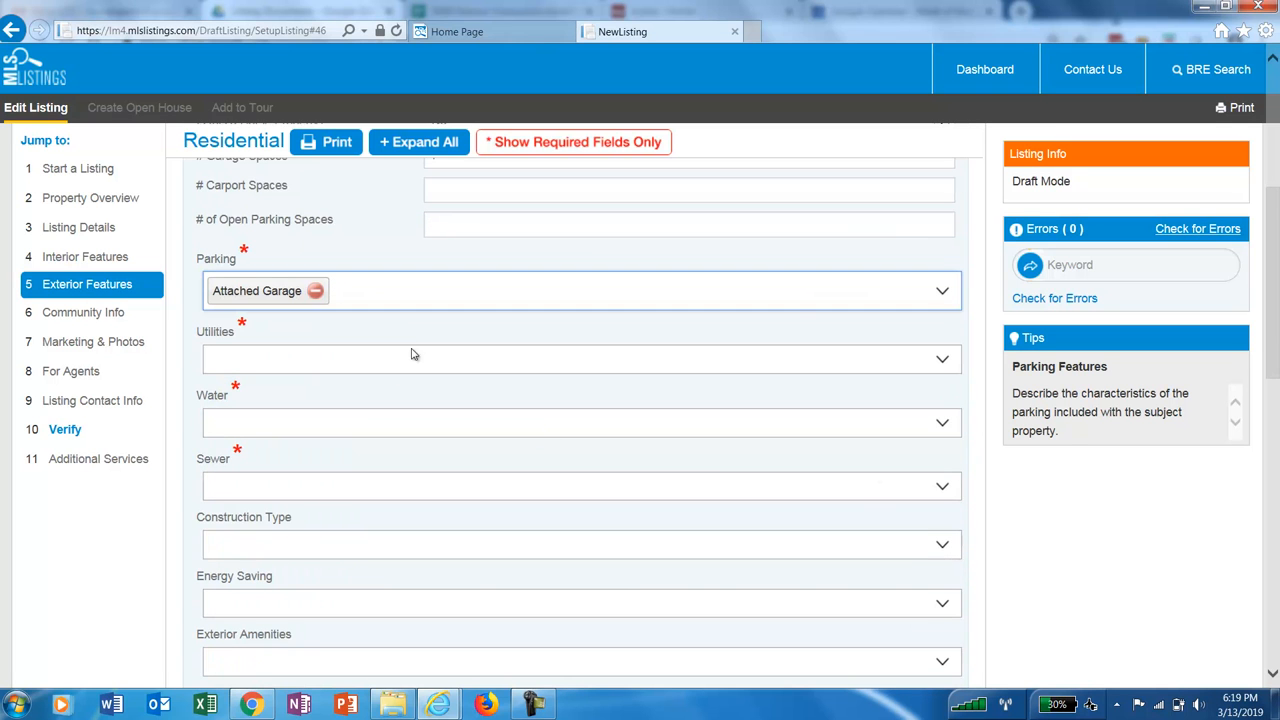
{"action": "left_click", "coordinate": [403, 360]}
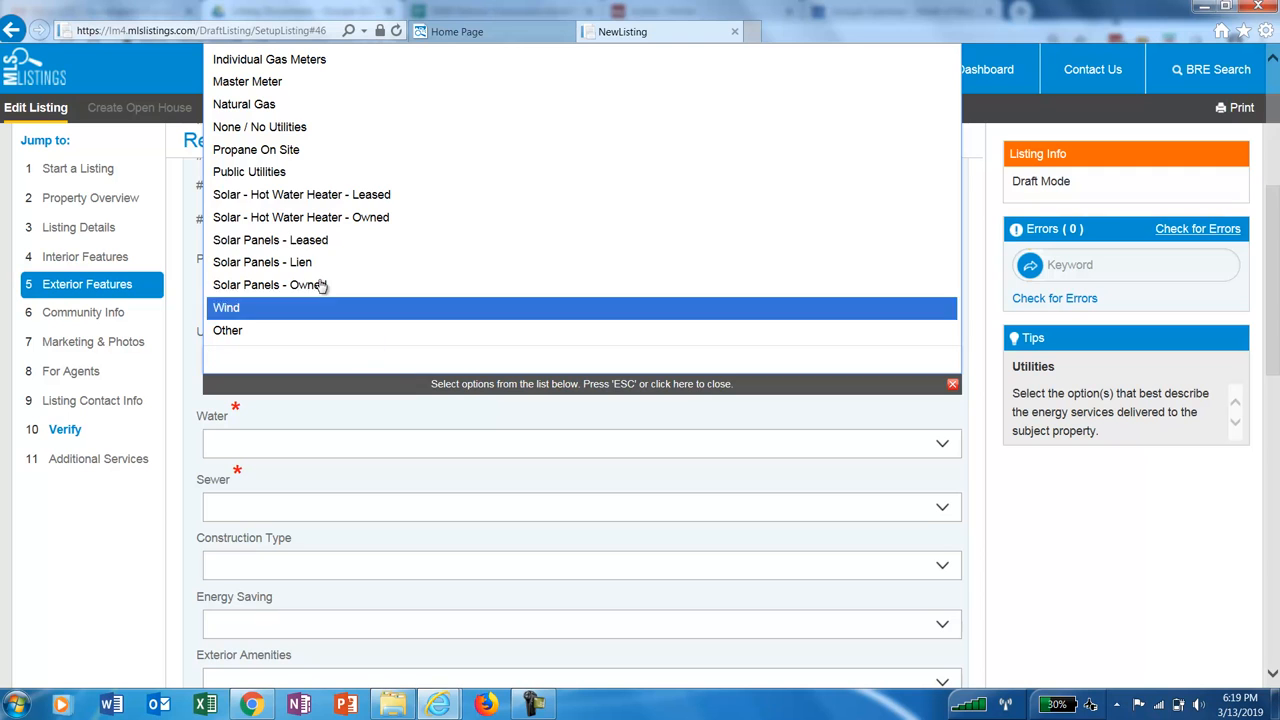
{"action": "left_click", "coordinate": [268, 174]}
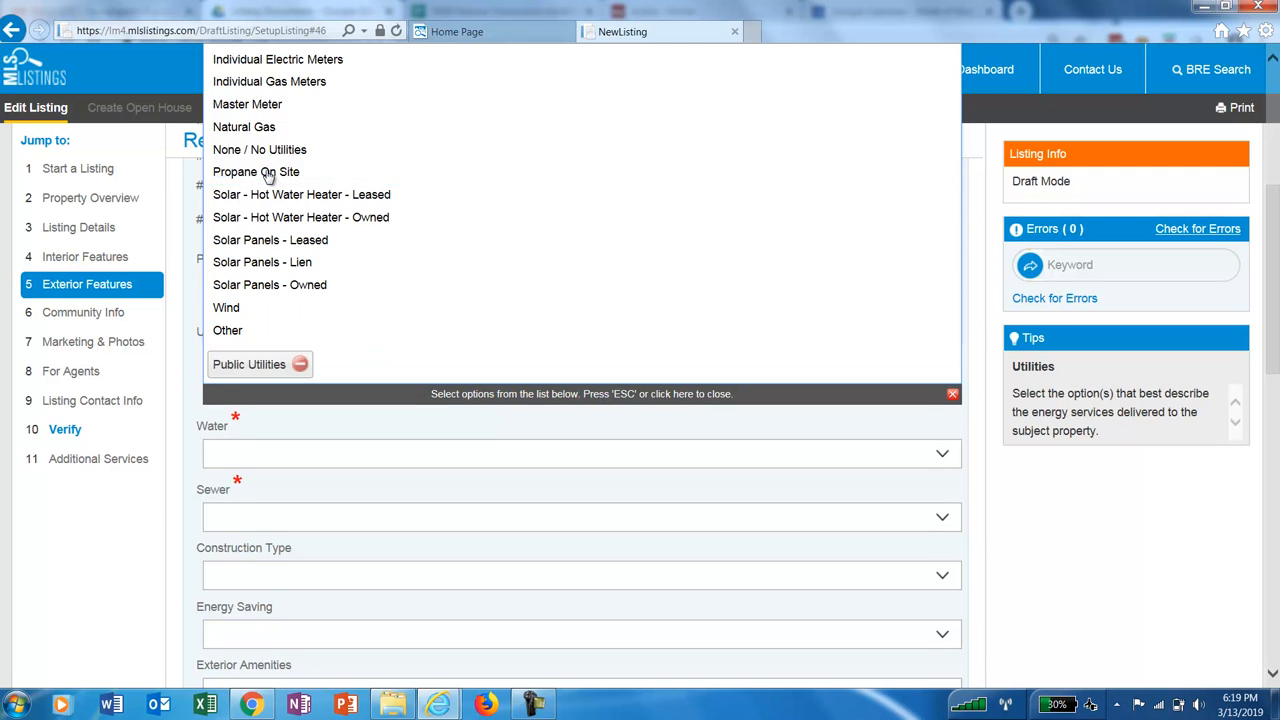
{"action": "left_click", "coordinate": [969, 430]}
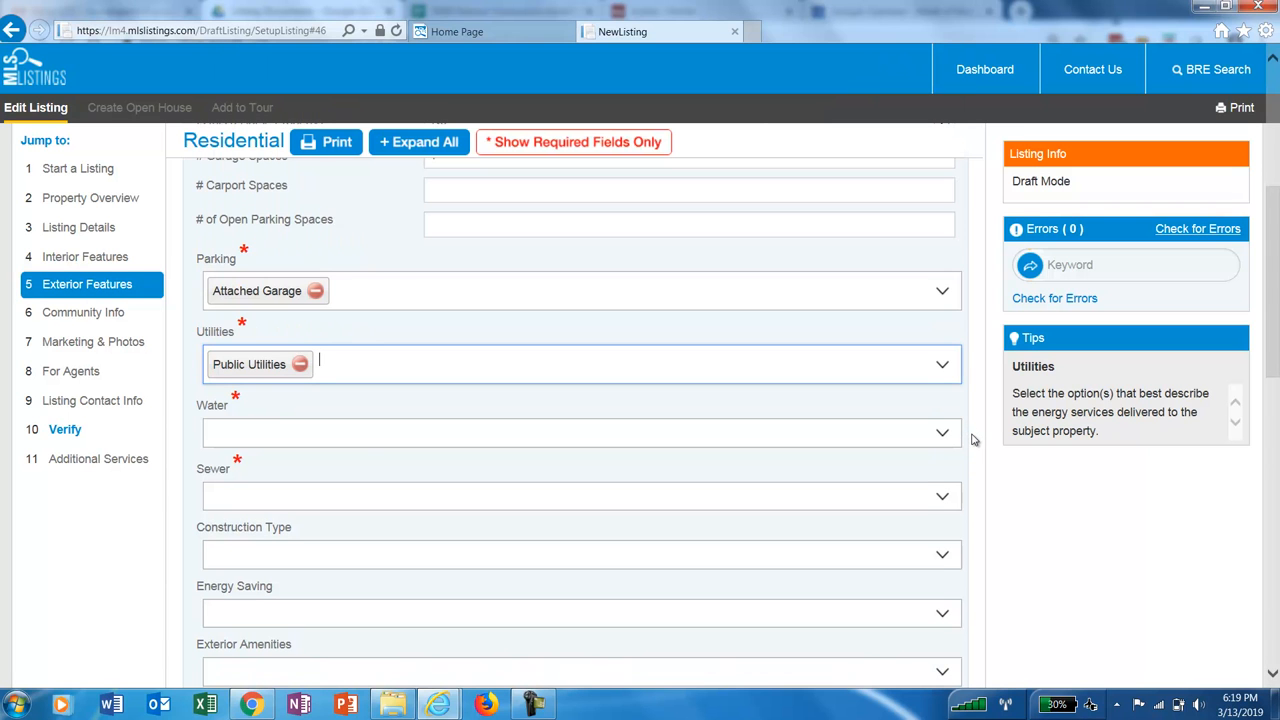
- Set the property's water source to Public
{"action": "left_click", "coordinate": [390, 436]}
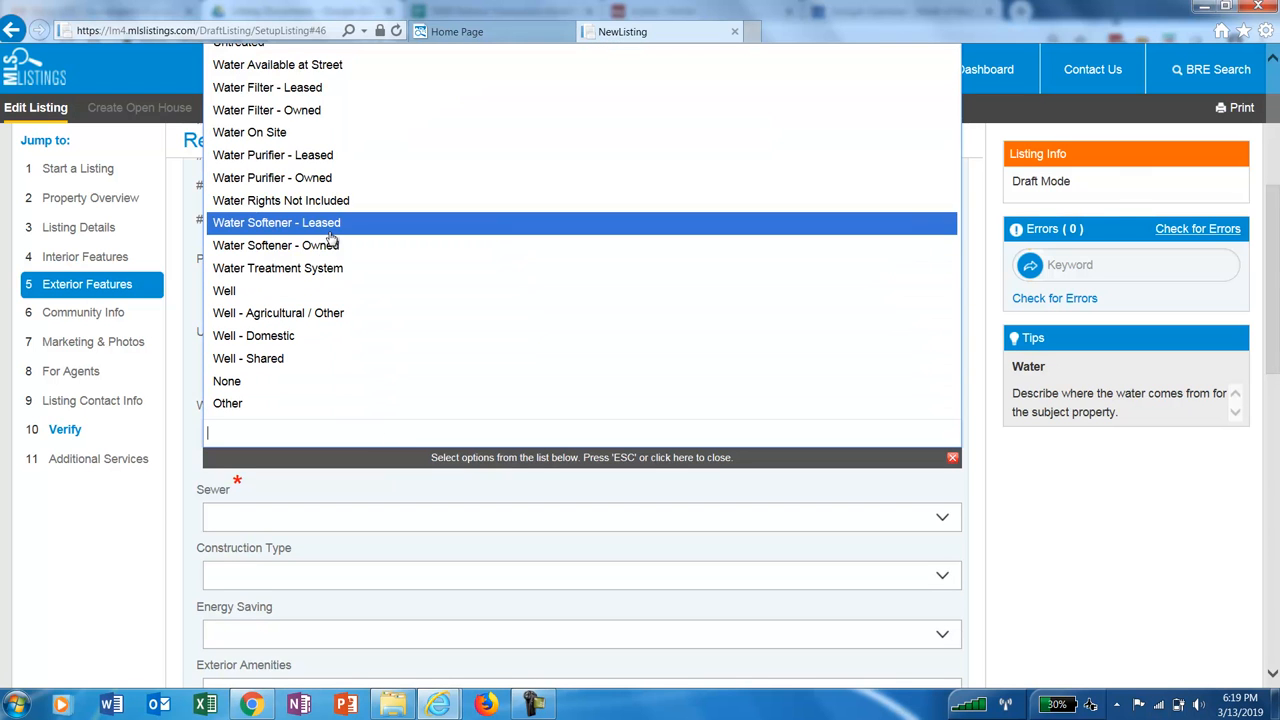
{"action": "scroll", "coordinate": [300, 317], "scroll_direction": "up", "scroll_amount": 1}
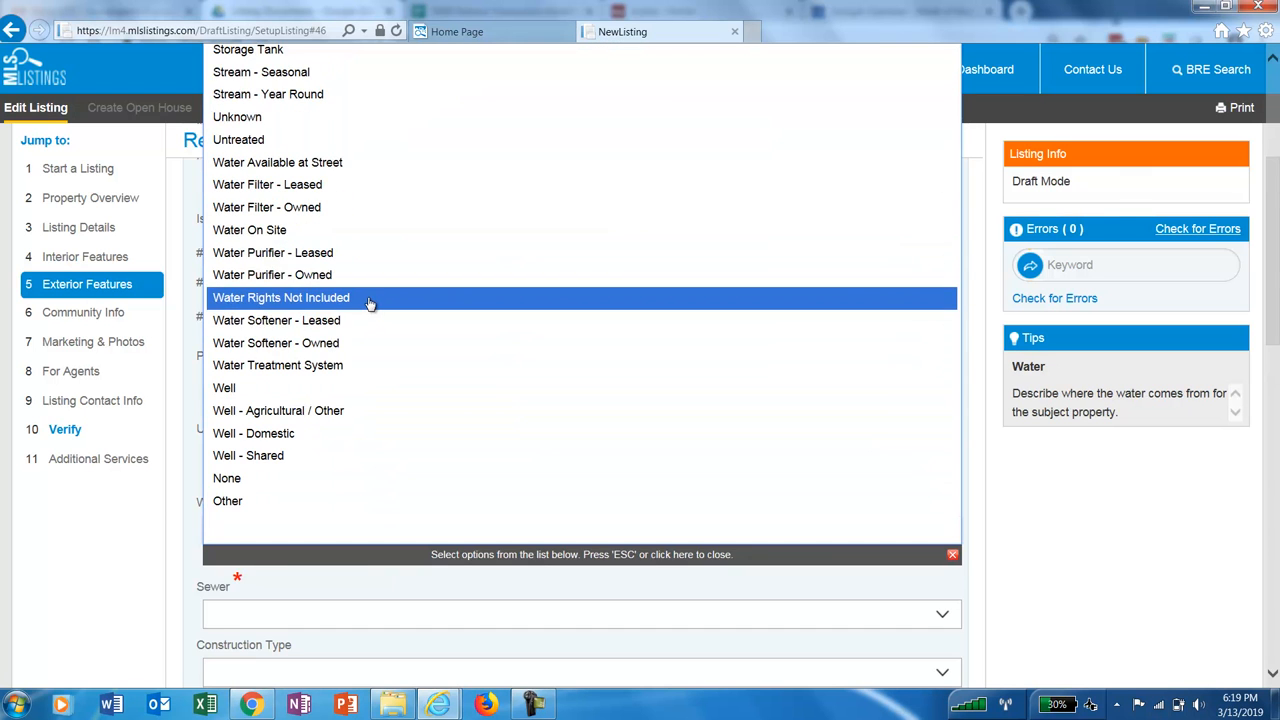
{"action": "scroll", "coordinate": [395, 266], "scroll_direction": "up", "scroll_amount": 1}
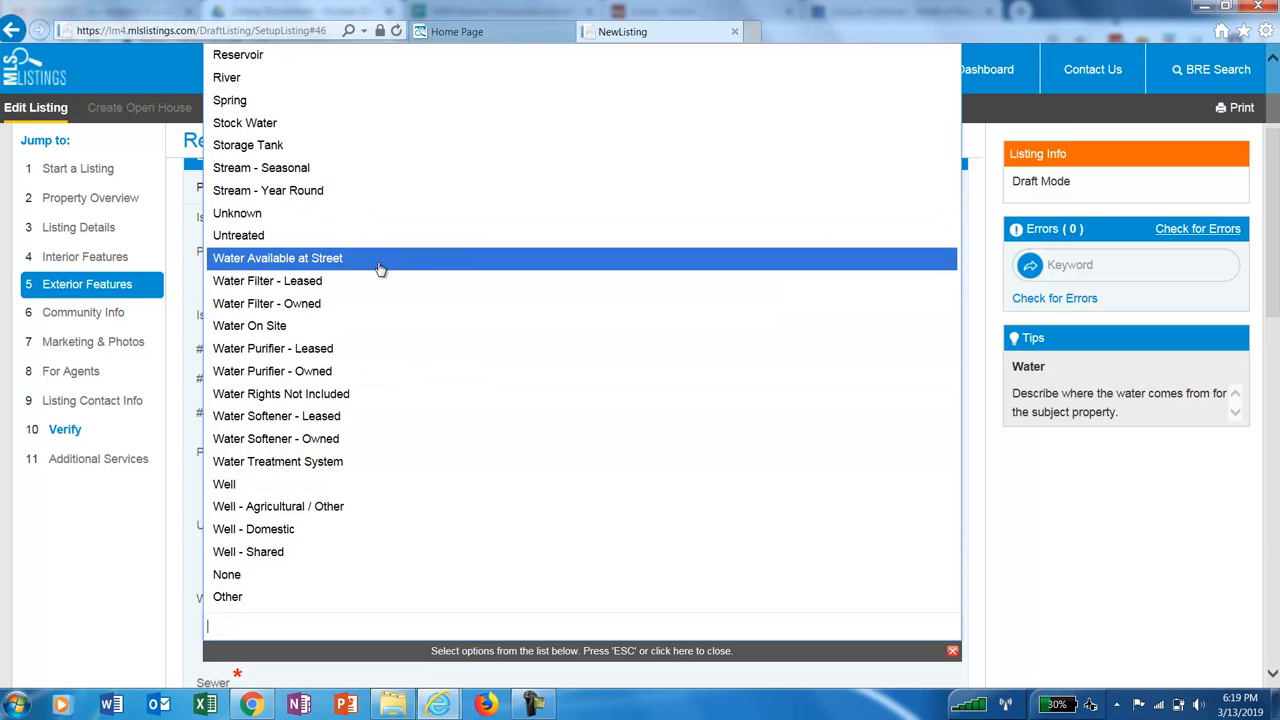
{"action": "scroll", "coordinate": [345, 240], "scroll_direction": "up", "scroll_amount": 1}
{"action": "scroll", "coordinate": [345, 240], "scroll_direction": "up", "scroll_amount": 1}
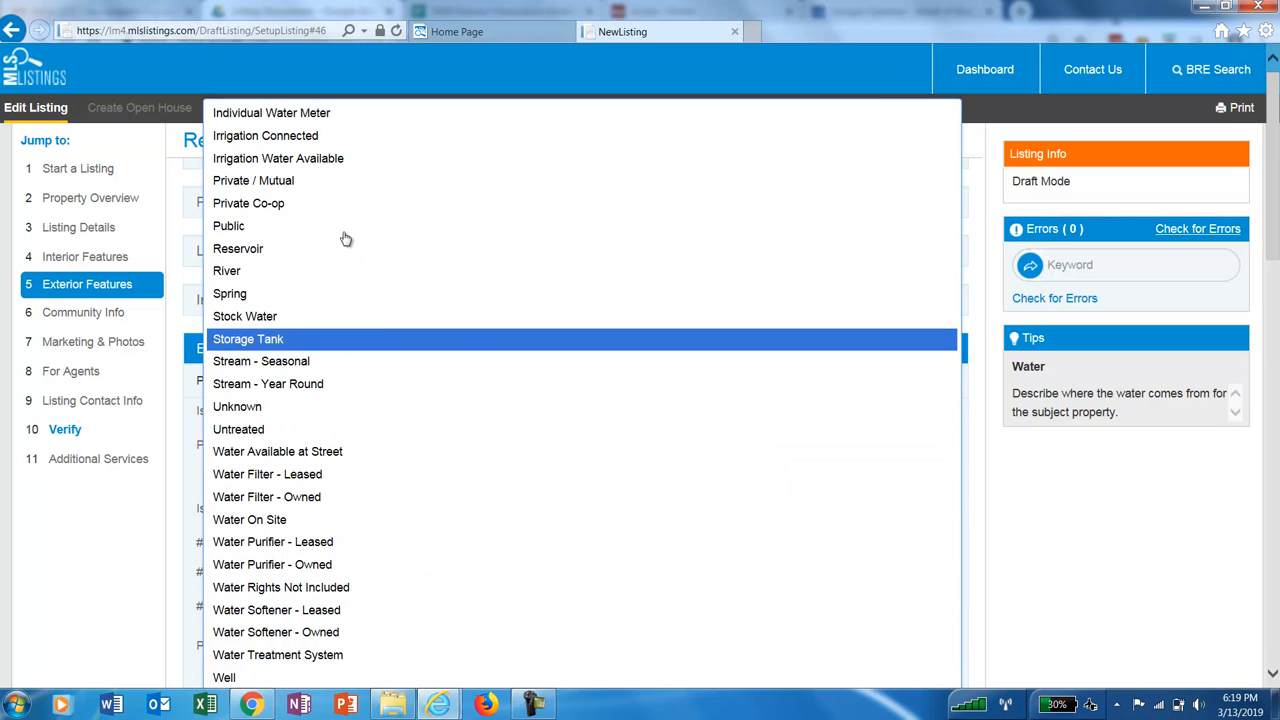
{"action": "left_click", "coordinate": [240, 229]}
{"action": "left_click", "coordinate": [983, 578]}
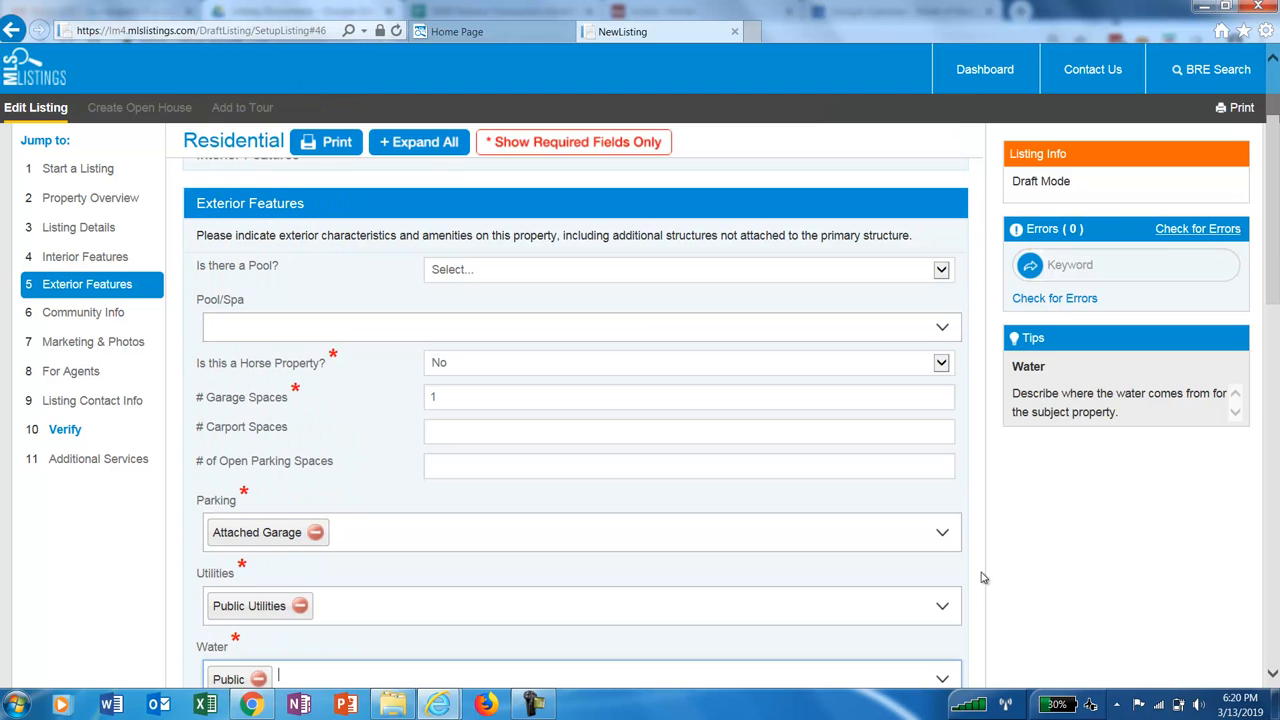
- Set the property's sewer feature to Sewer - Public
{"action": "scroll", "coordinate": [980, 578], "scroll_direction": "down", "scroll_amount": 1}
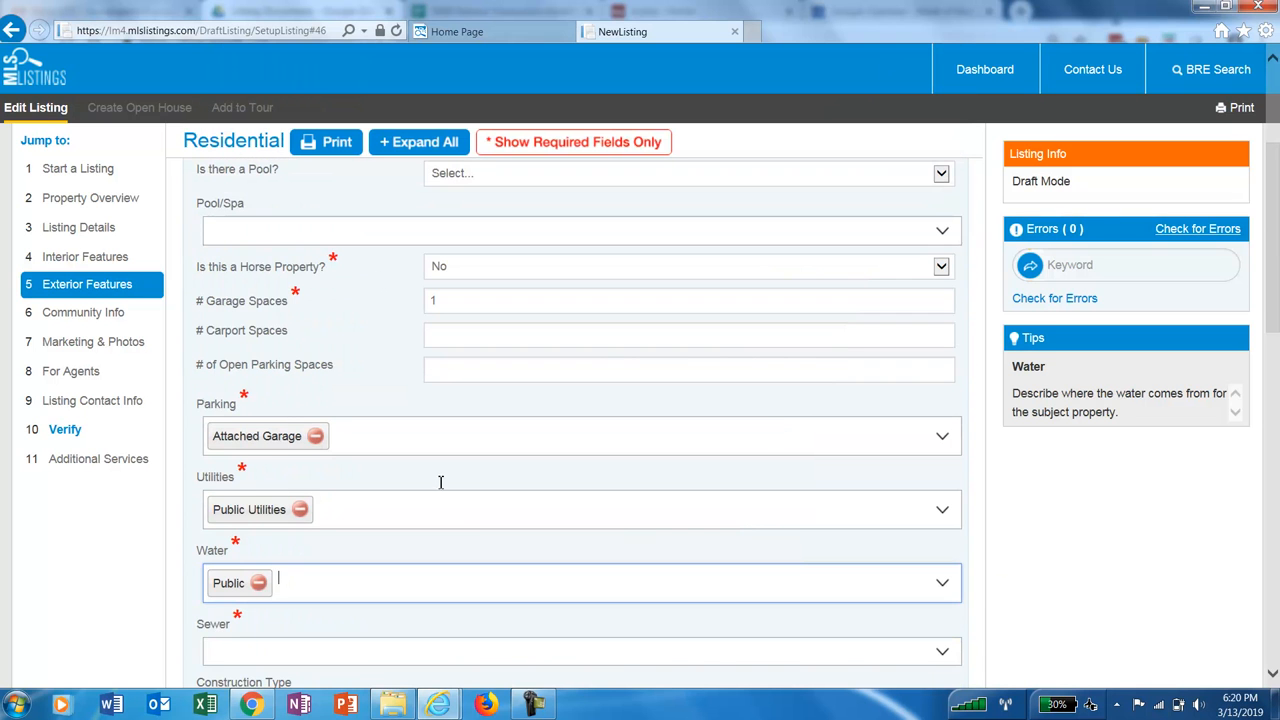
{"action": "scroll", "coordinate": [440, 484], "scroll_direction": "down", "scroll_amount": 2}
{"action": "left_click", "coordinate": [394, 457]}
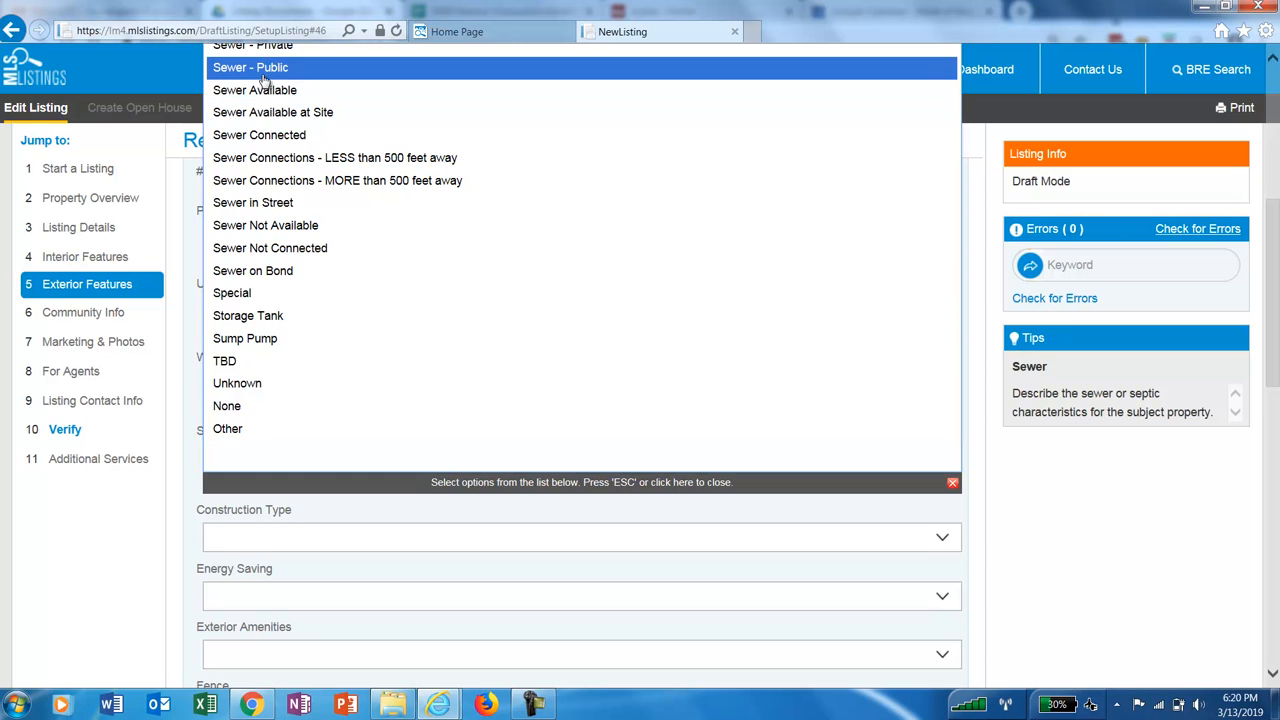
{"action": "left_click", "coordinate": [300, 67]}
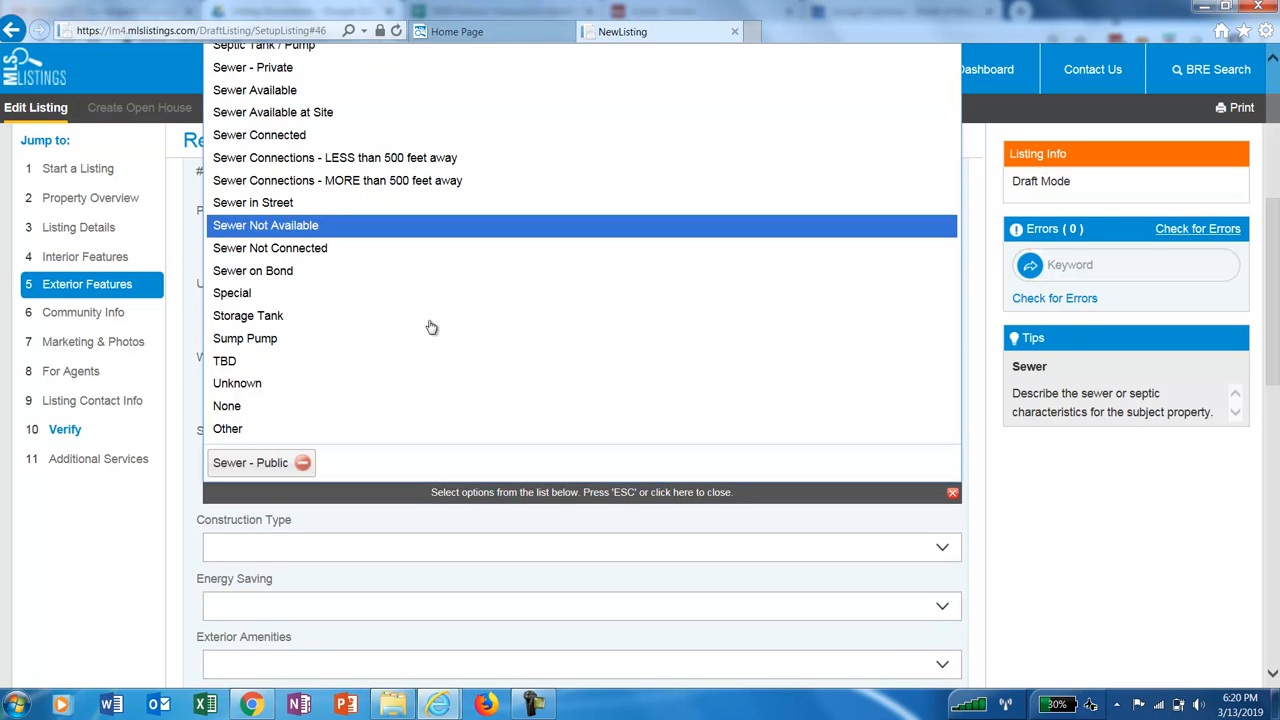
{"action": "left_click", "coordinate": [983, 572]}
- Set the foundation type to Concrete Perimeter, leaving construction type, energy saving, exterior amenities and fence blank
{"action": "scroll", "coordinate": [983, 572], "scroll_direction": "down", "scroll_amount": 1}
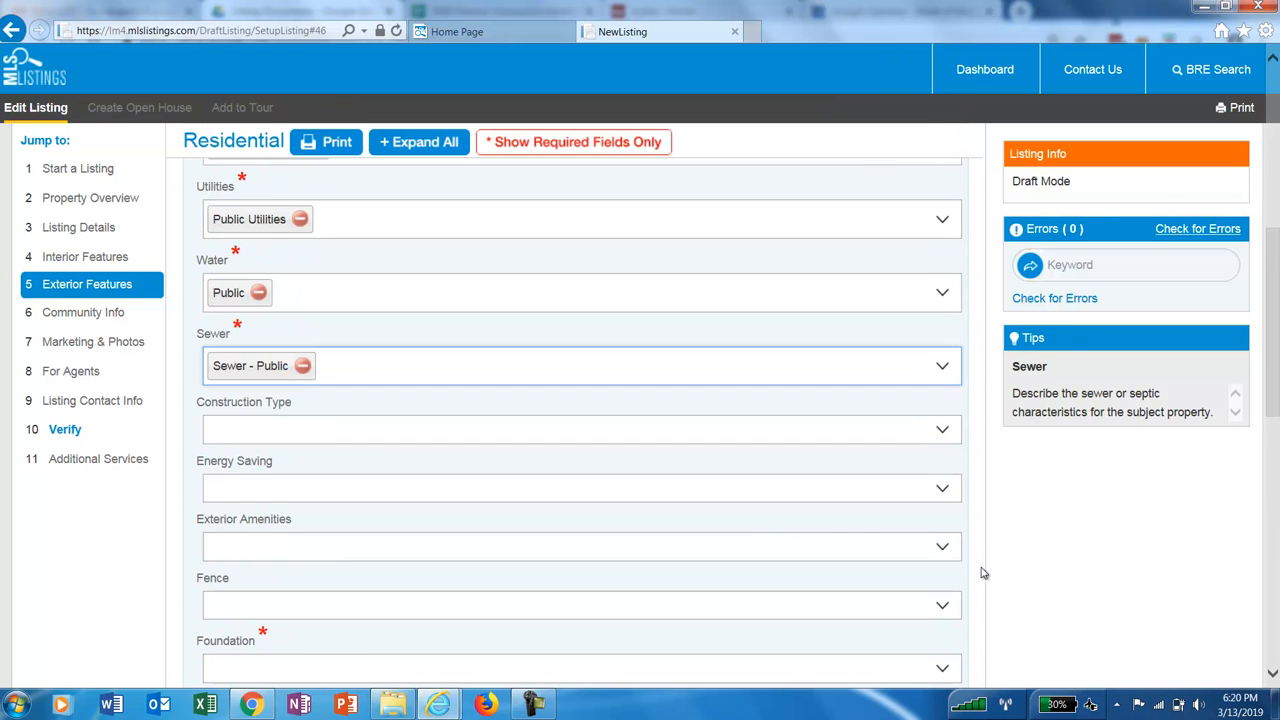
{"action": "scroll", "coordinate": [983, 572], "scroll_direction": "down", "scroll_amount": 2}
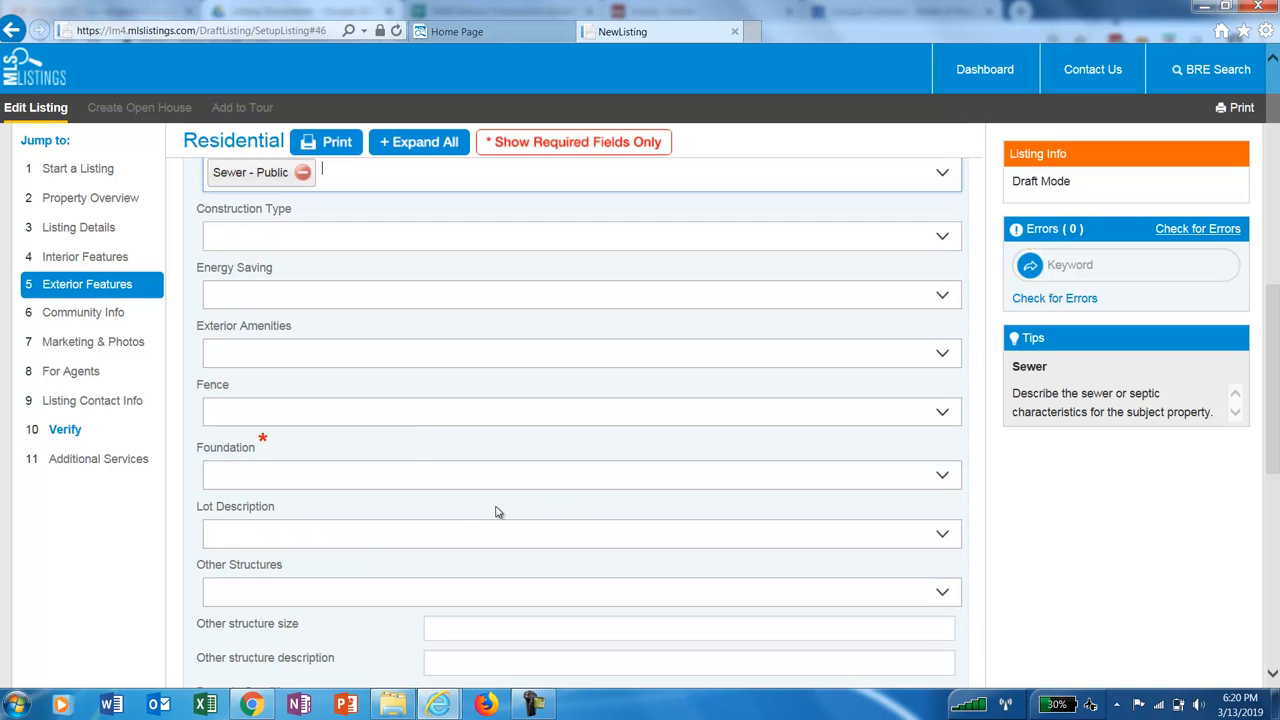
{"action": "scroll", "coordinate": [394, 418], "scroll_direction": "down", "scroll_amount": 1}
{"action": "left_click", "coordinate": [357, 380]}
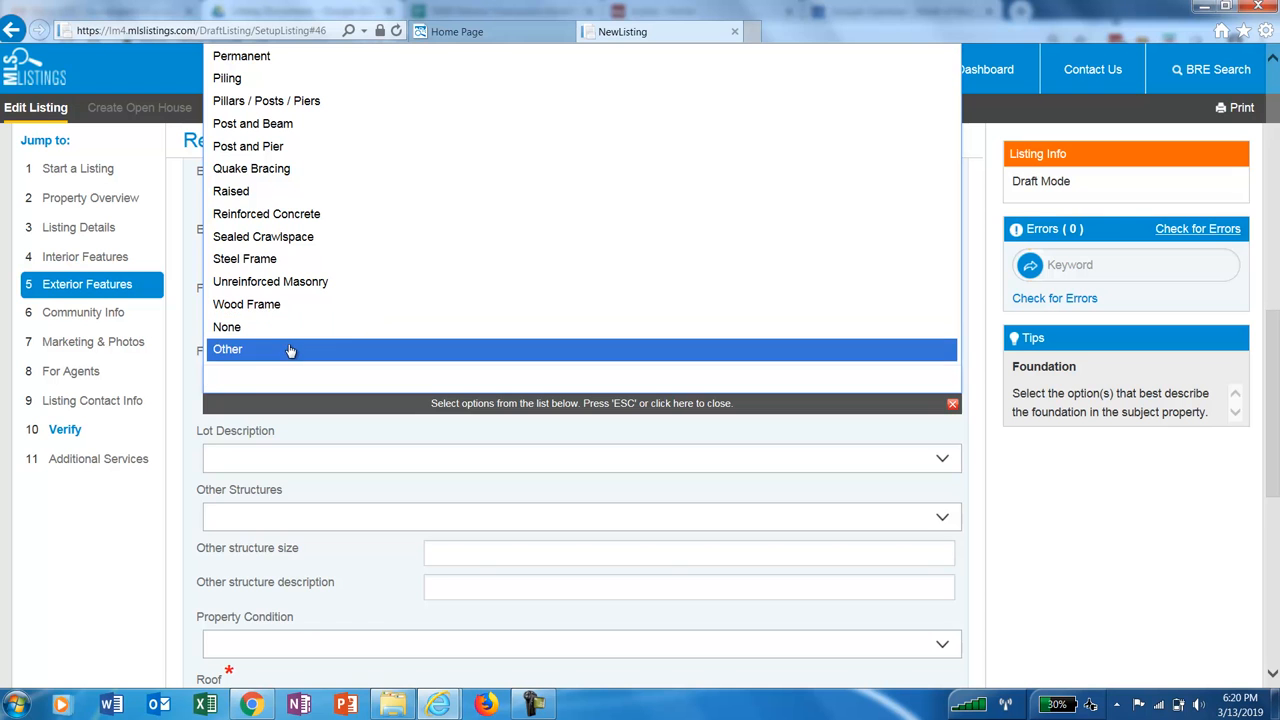
{"action": "scroll", "coordinate": [340, 320], "scroll_direction": "up", "scroll_amount": 2}
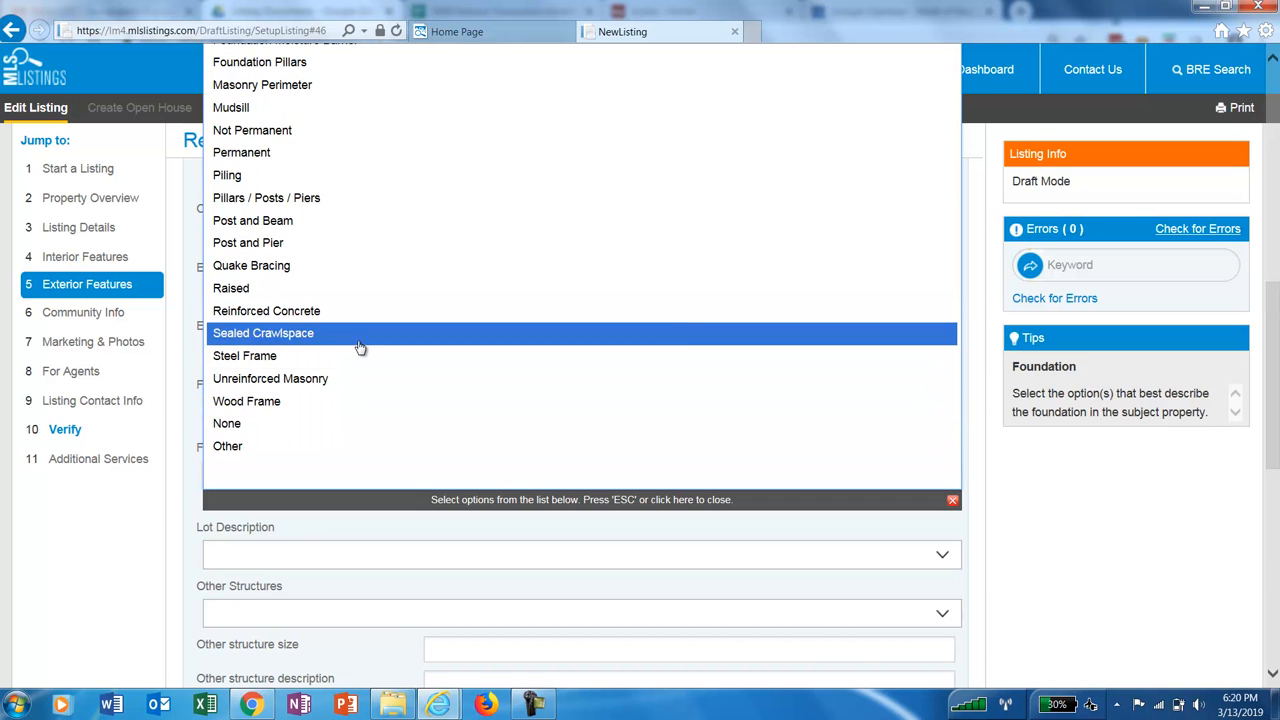
{"action": "scroll", "coordinate": [360, 347], "scroll_direction": "up", "scroll_amount": 1}
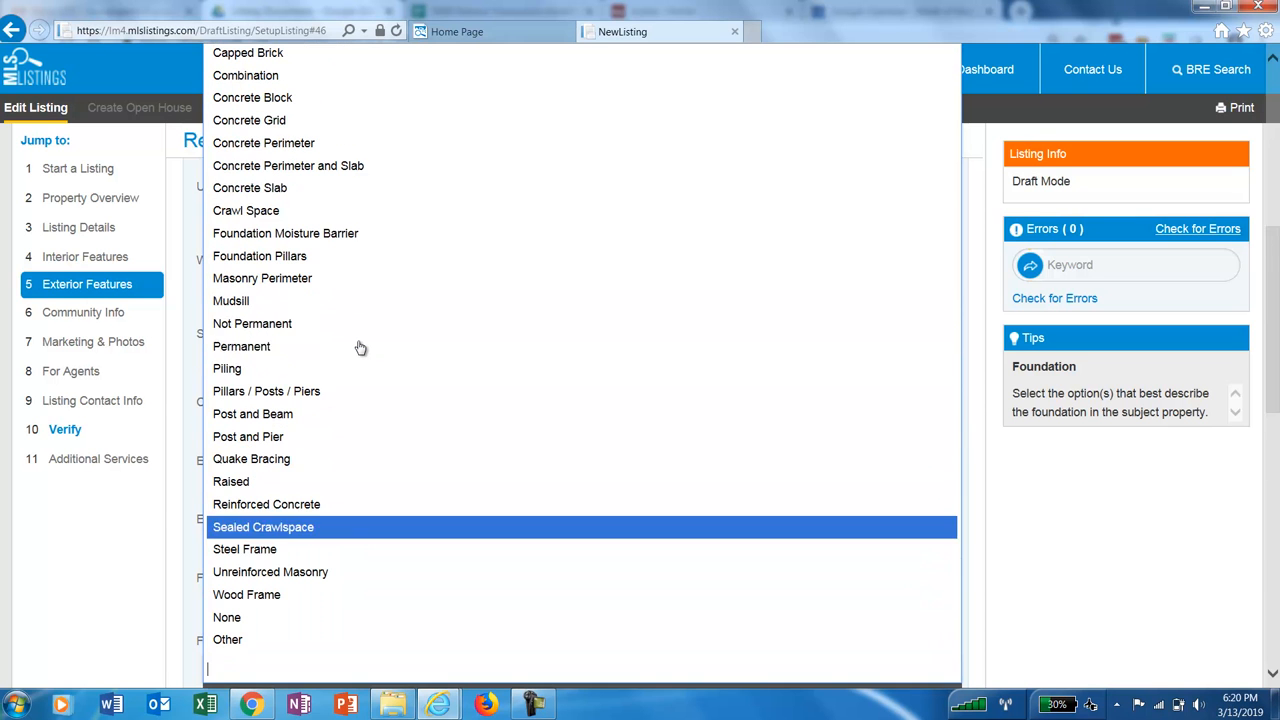
{"action": "left_click", "coordinate": [266, 148]}
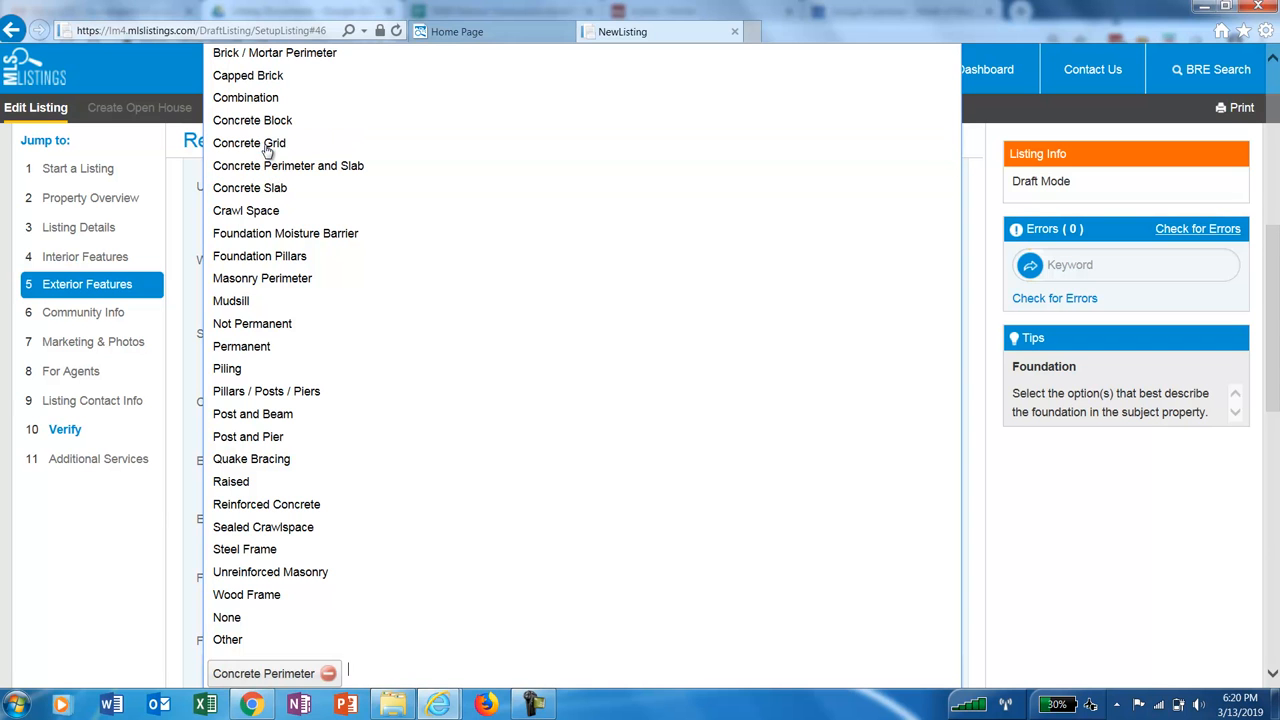
{"action": "left_click", "coordinate": [980, 586]}
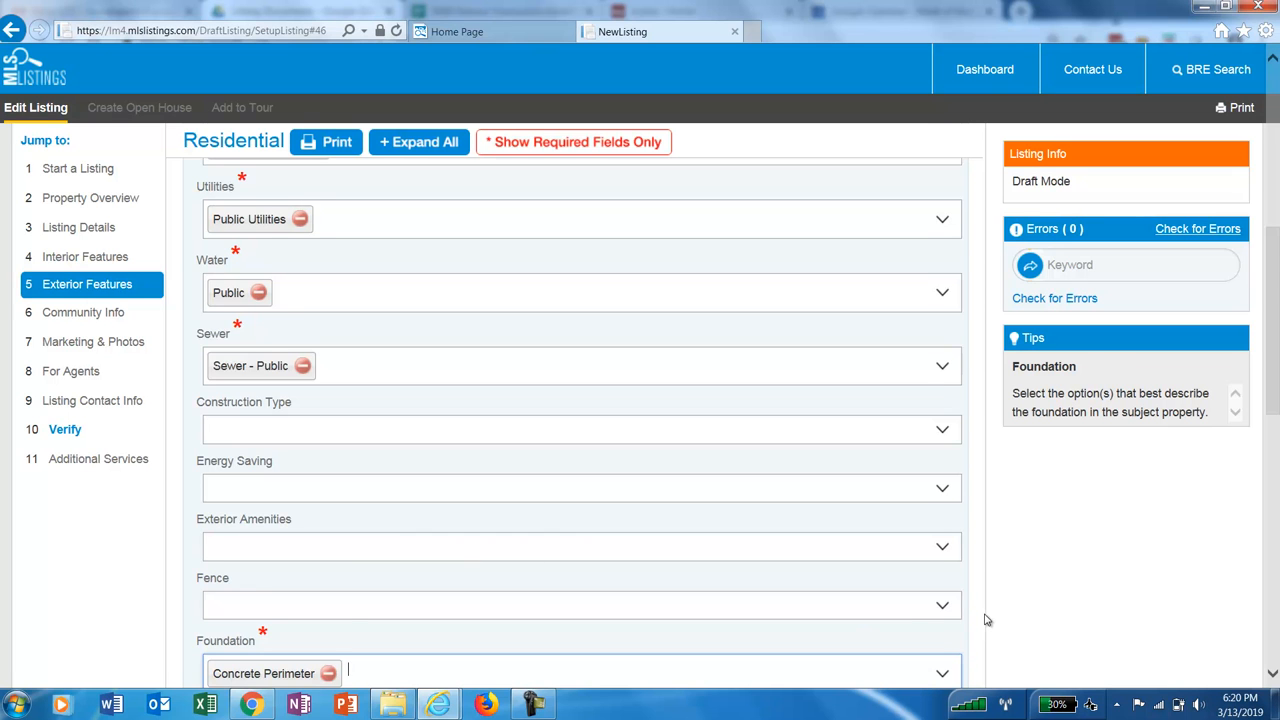
- Set the roof type to Composition and Shingle, leaving lot description, other structures and property condition blank
{"action": "scroll", "coordinate": [985, 620], "scroll_direction": "down", "scroll_amount": 2}
{"action": "scroll", "coordinate": [985, 620], "scroll_direction": "down", "scroll_amount": 1}
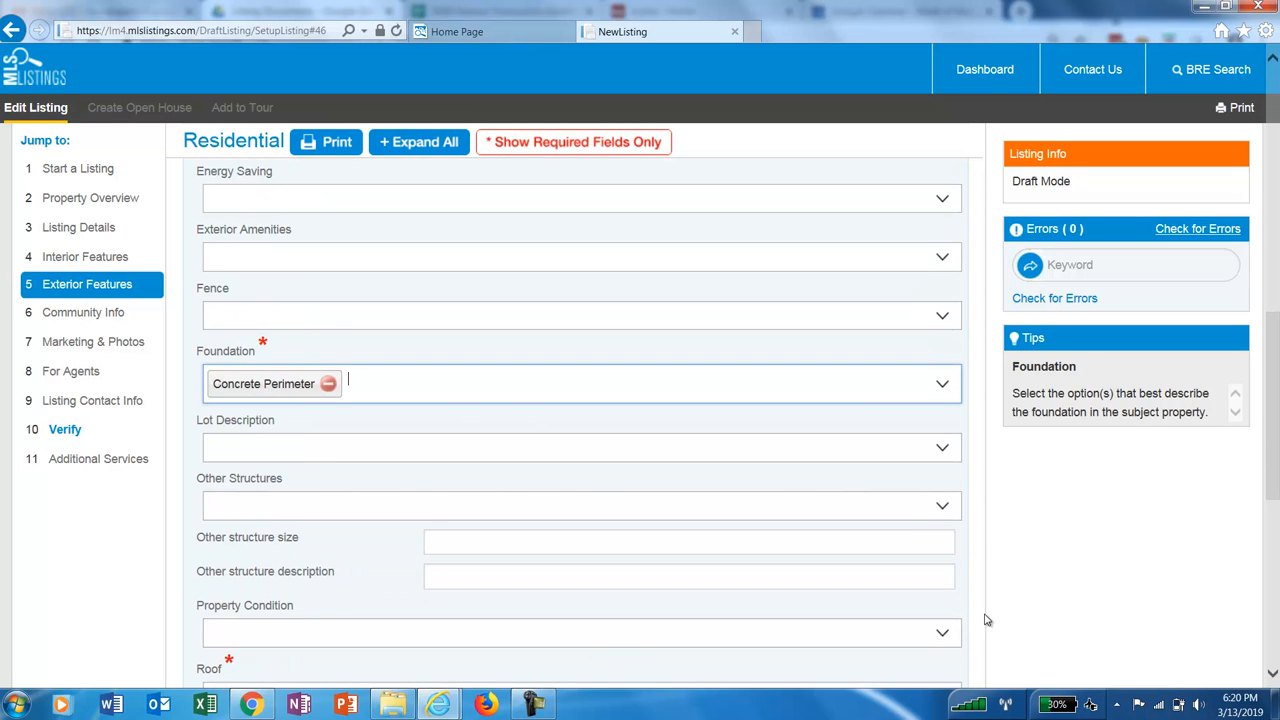
{"action": "scroll", "coordinate": [985, 620], "scroll_direction": "down", "scroll_amount": 2}
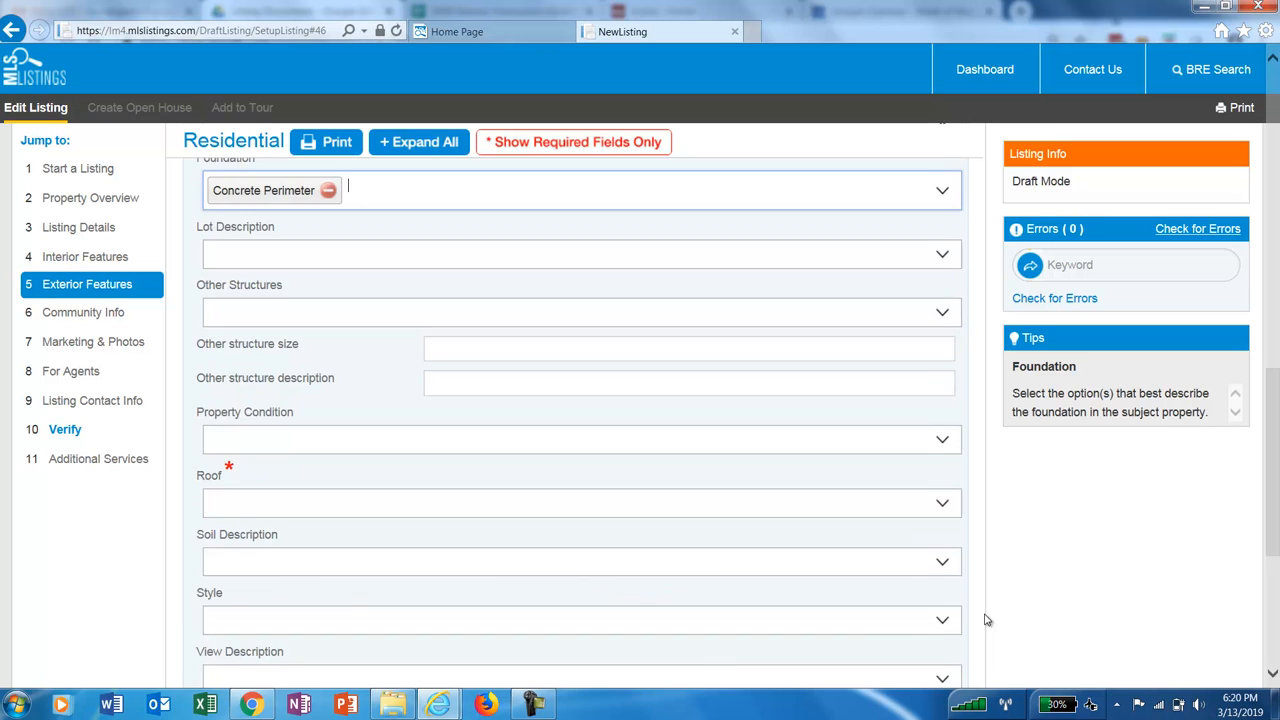
{"action": "scroll", "coordinate": [985, 620], "scroll_direction": "down", "scroll_amount": 1}
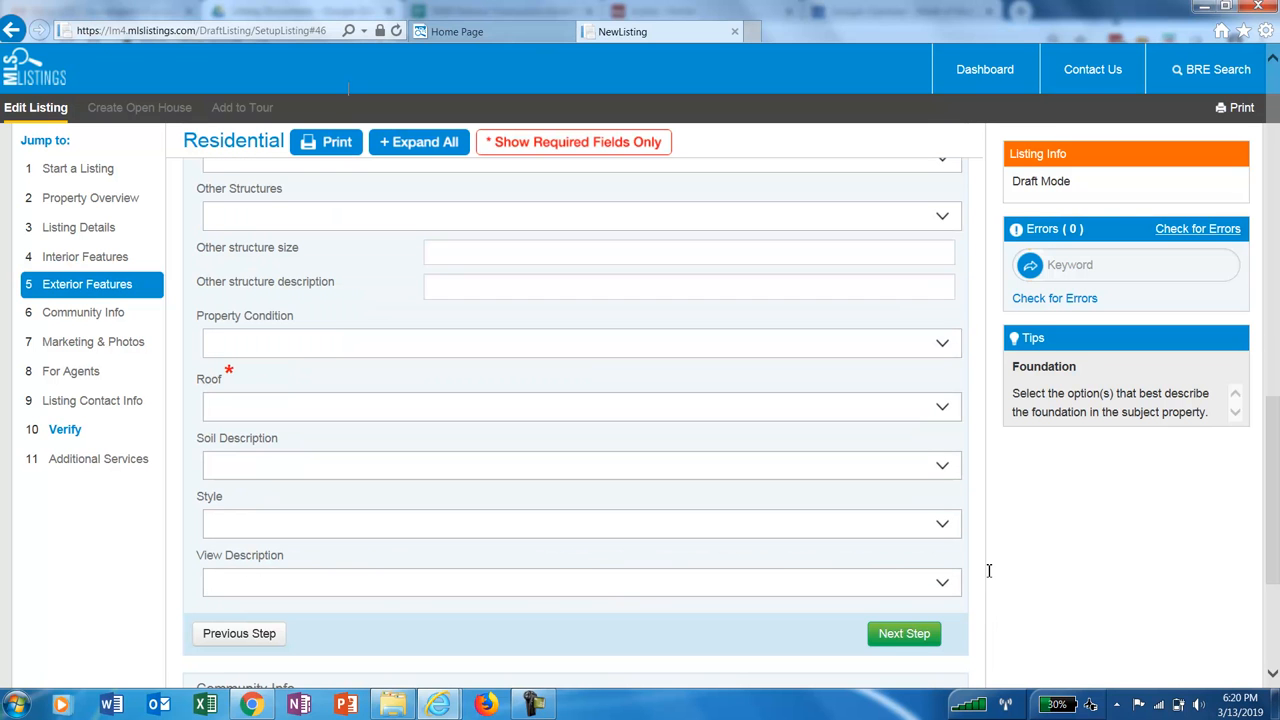
{"action": "left_click", "coordinate": [312, 409]}
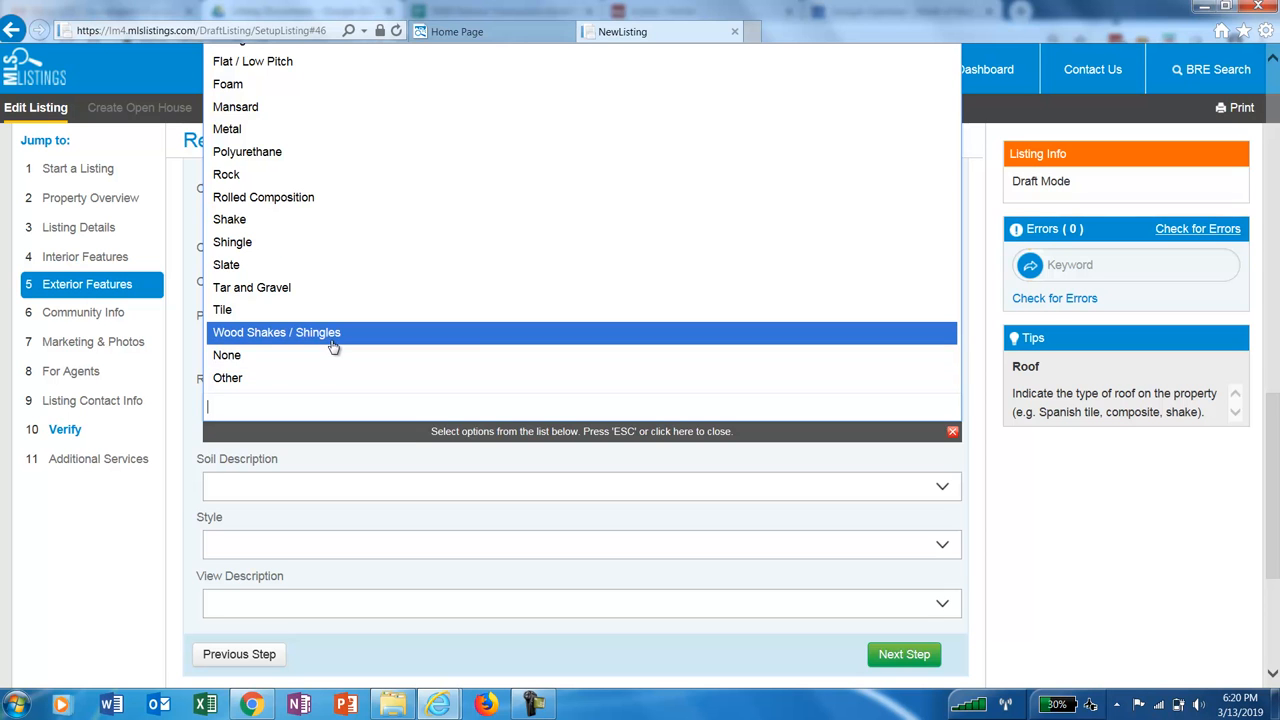
{"action": "scroll", "coordinate": [334, 347], "scroll_direction": "up", "scroll_amount": 1}
{"action": "scroll", "coordinate": [334, 347], "scroll_direction": "up", "scroll_amount": 1}
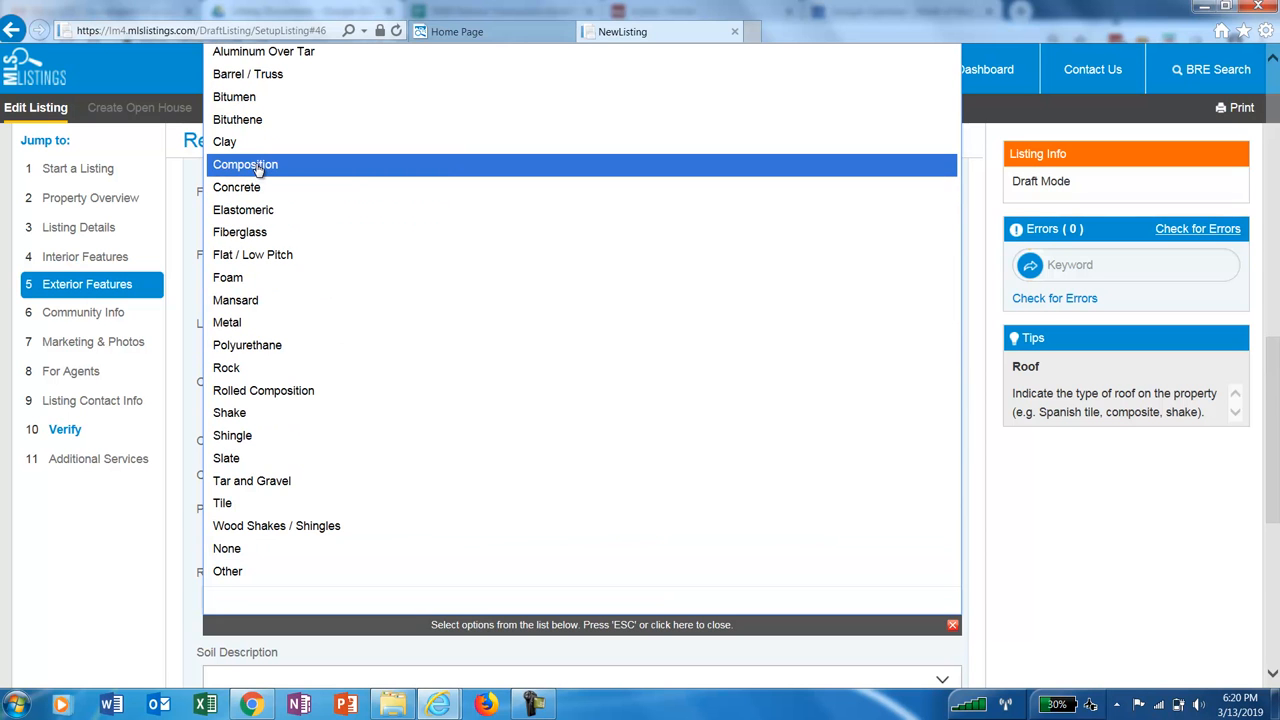
{"action": "left_click", "coordinate": [266, 164]}
{"action": "left_click", "coordinate": [251, 437]}
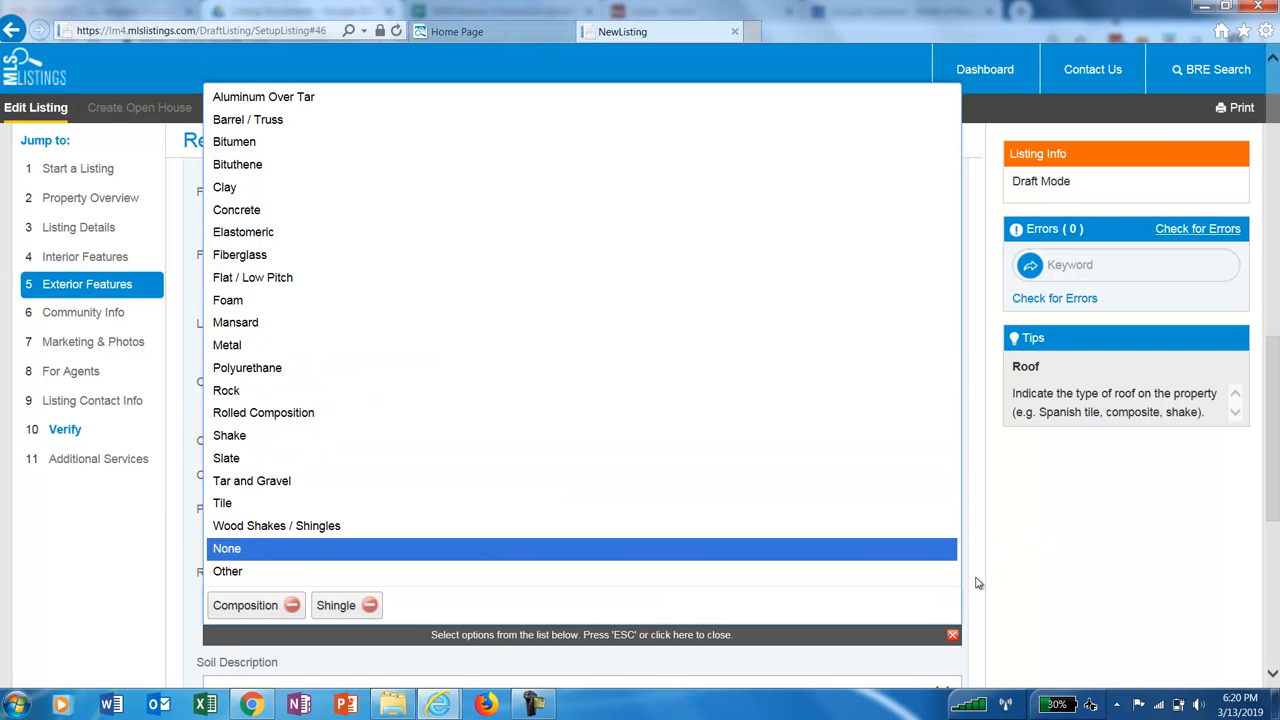
{"action": "key", "text": "Escape"}
- Leave soil, style and view descriptions blank, proceed to Community Info and answer No for whether the property is in a community
{"action": "scroll", "coordinate": [979, 583], "scroll_direction": "down", "scroll_amount": 2}
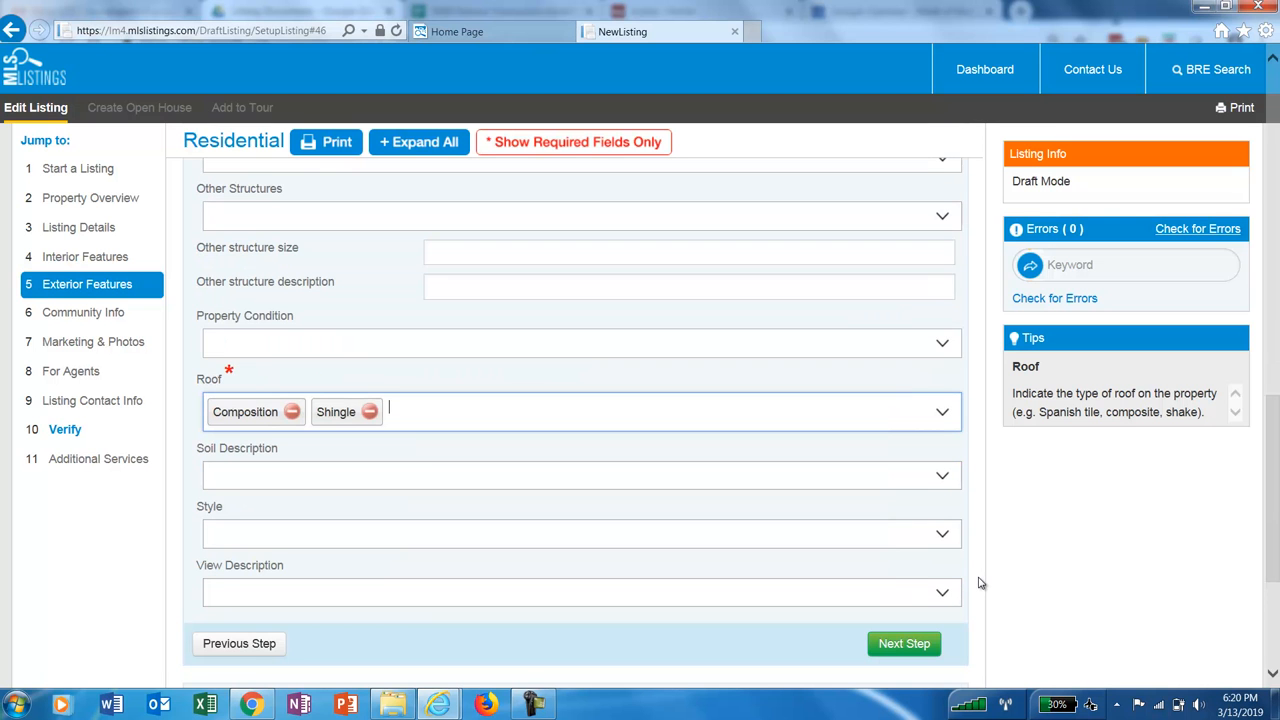
{"action": "scroll", "coordinate": [979, 583], "scroll_direction": "down", "scroll_amount": 1}
{"action": "scroll", "coordinate": [979, 583], "scroll_direction": "down", "scroll_amount": 1}
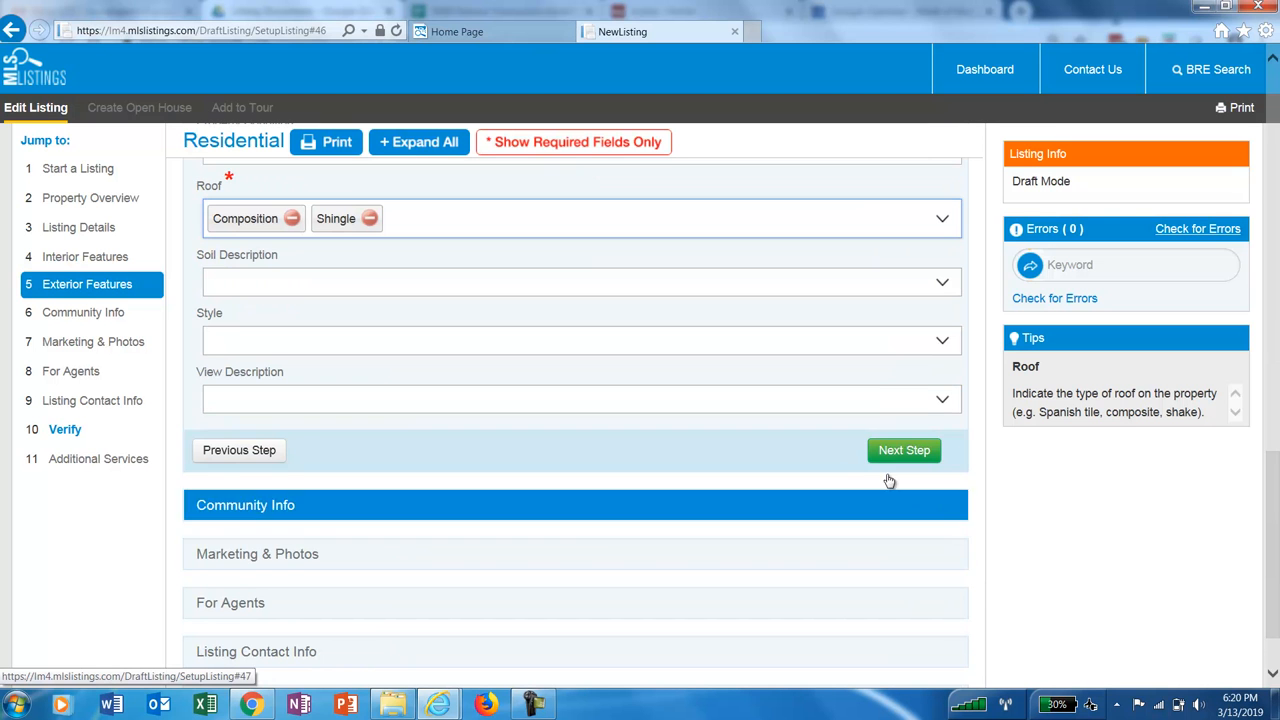
{"action": "left_click", "coordinate": [904, 451]}
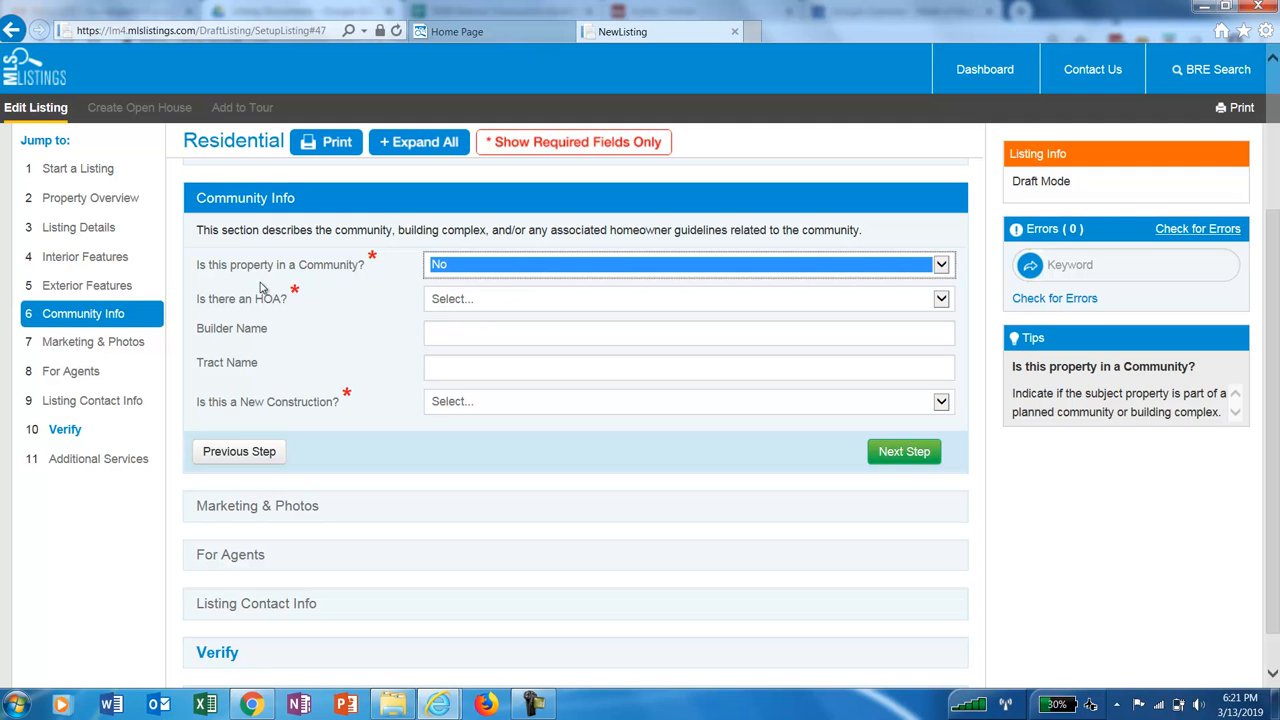
- Answer No for both the HOA and new construction questions, leaving builder and tract names blank
{"action": "left_click", "coordinate": [484, 300]}
{"action": "left_click", "coordinate": [440, 323]}
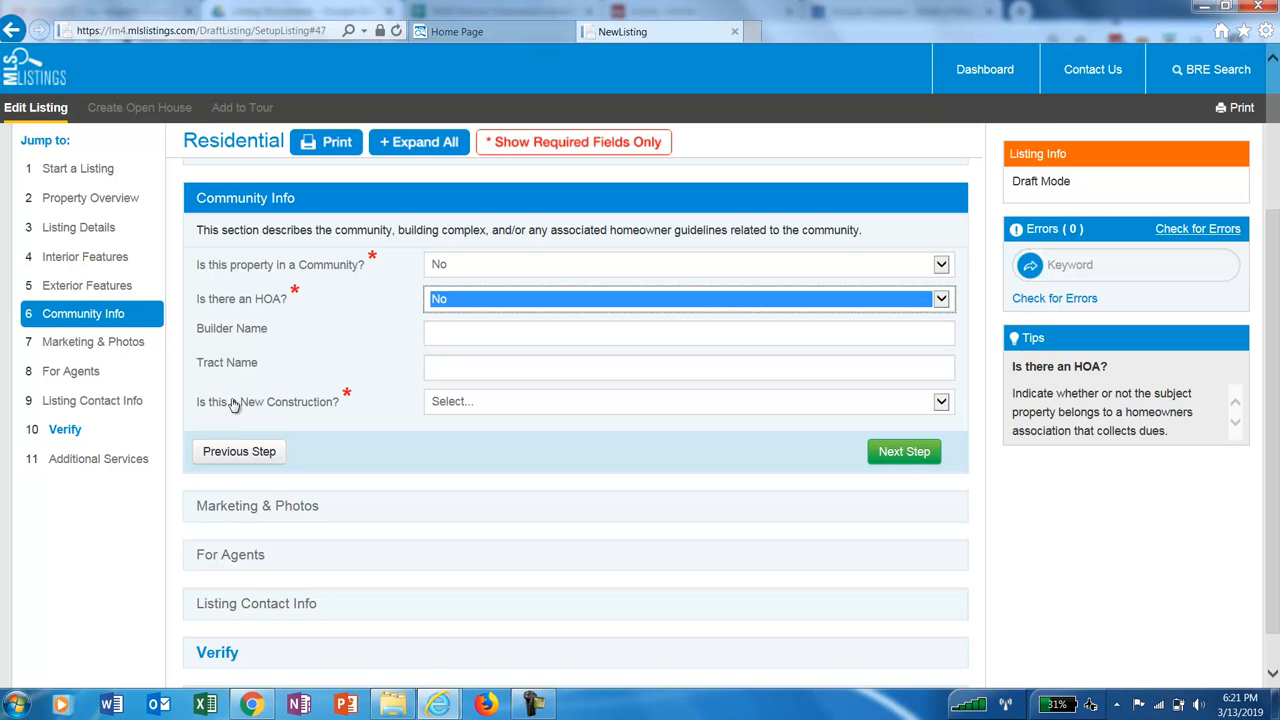
{"action": "left_click", "coordinate": [483, 404]}
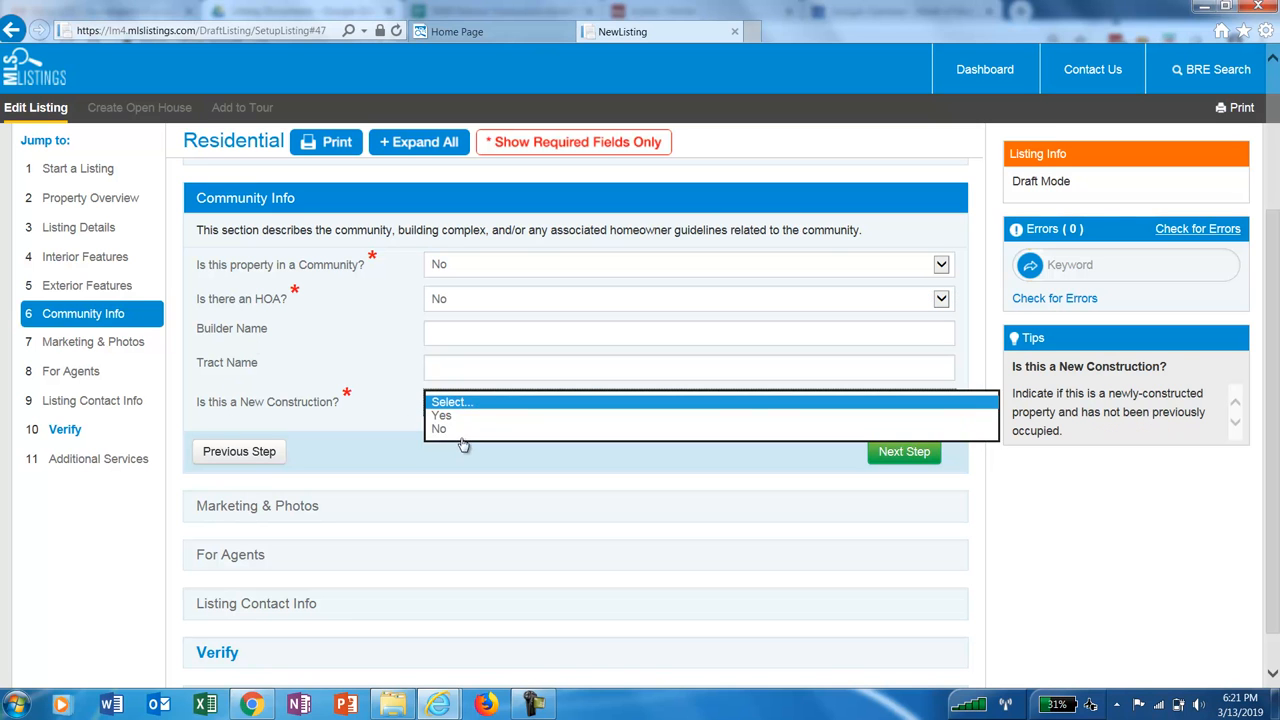
{"action": "left_click", "coordinate": [461, 438]}
{"action": "left_click", "coordinate": [395, 423]}
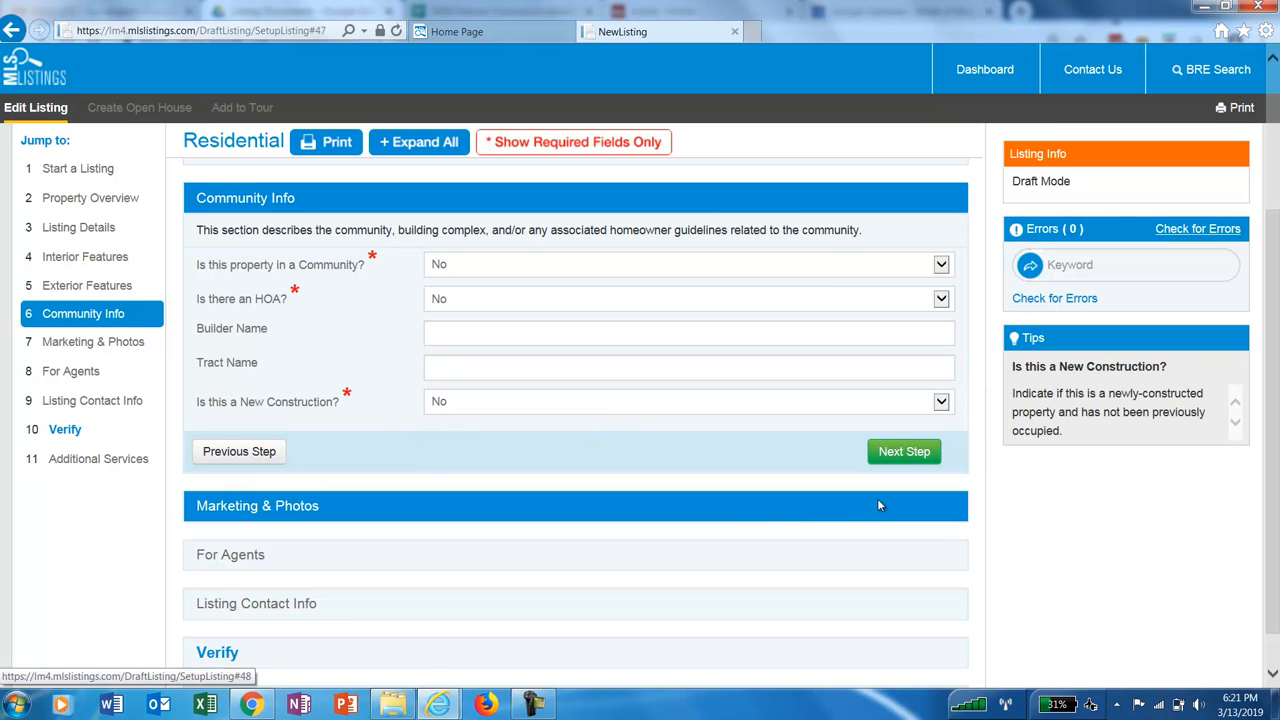
- Proceed to Marketing & Photos, start a photo upload and open the Pictures folder inside Downloads
{"action": "left_click", "coordinate": [904, 452]}
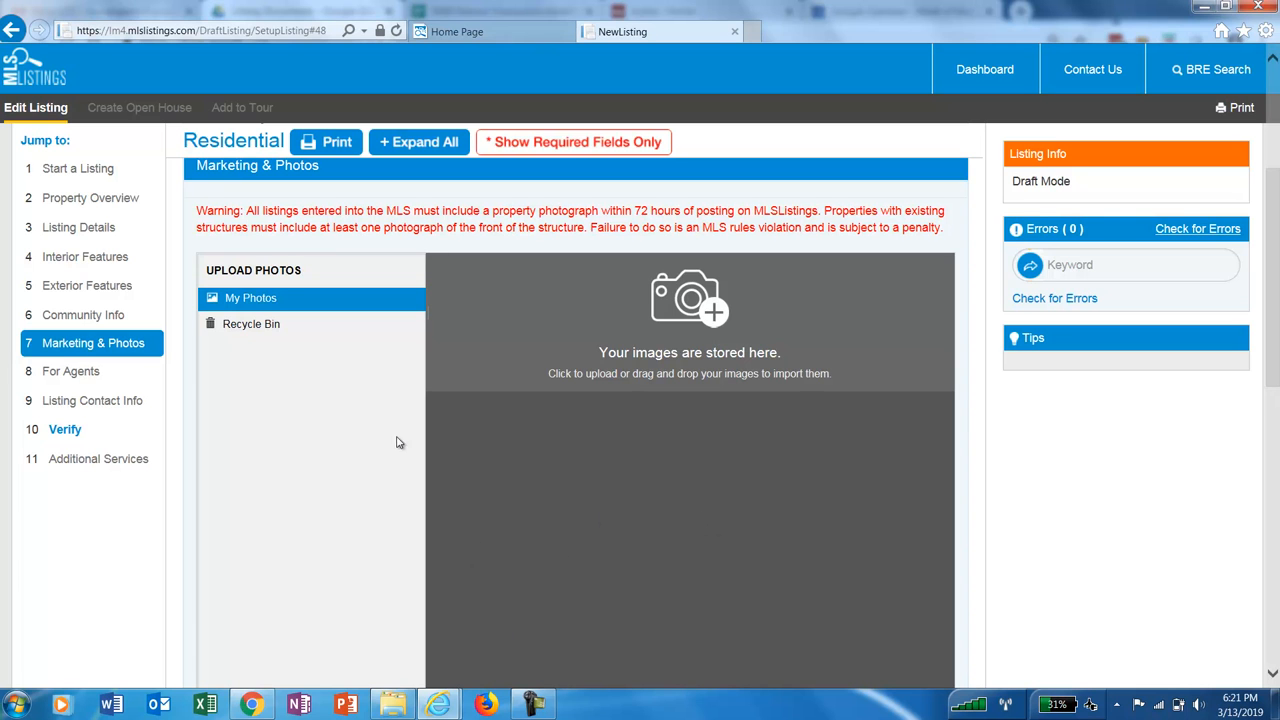
{"action": "left_click", "coordinate": [537, 704]}
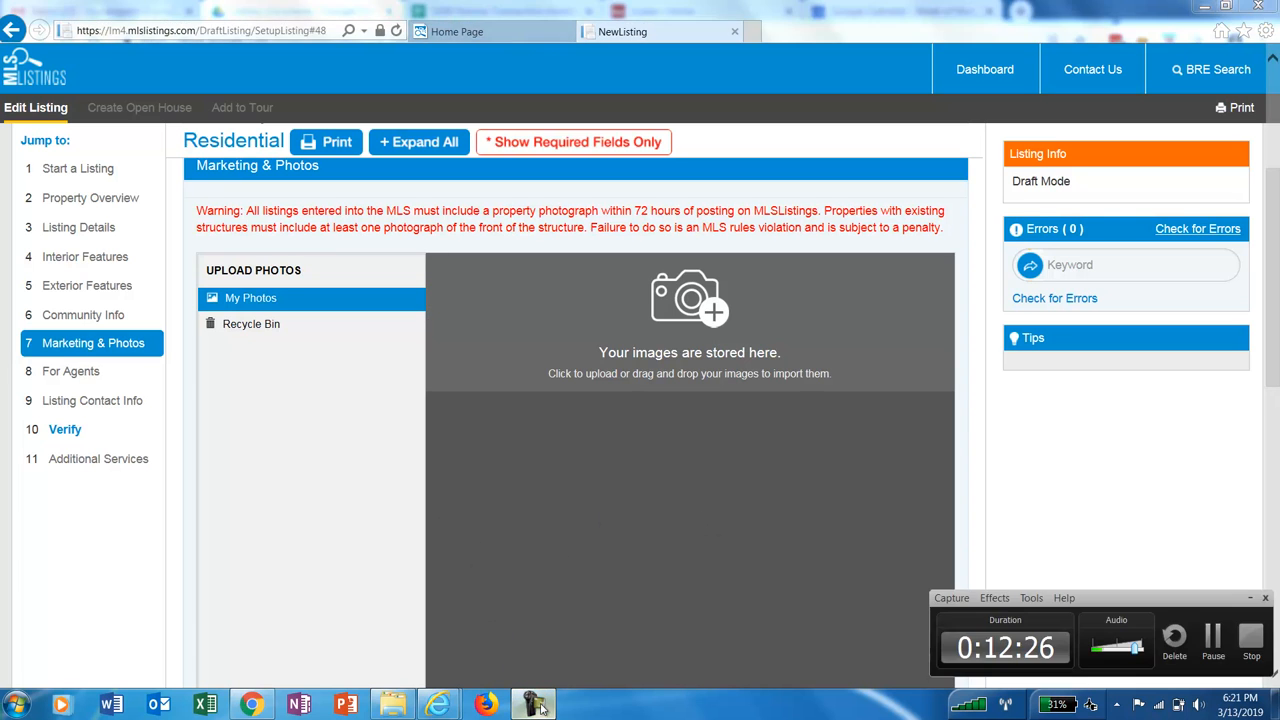
{"action": "left_click", "coordinate": [1212, 638]}
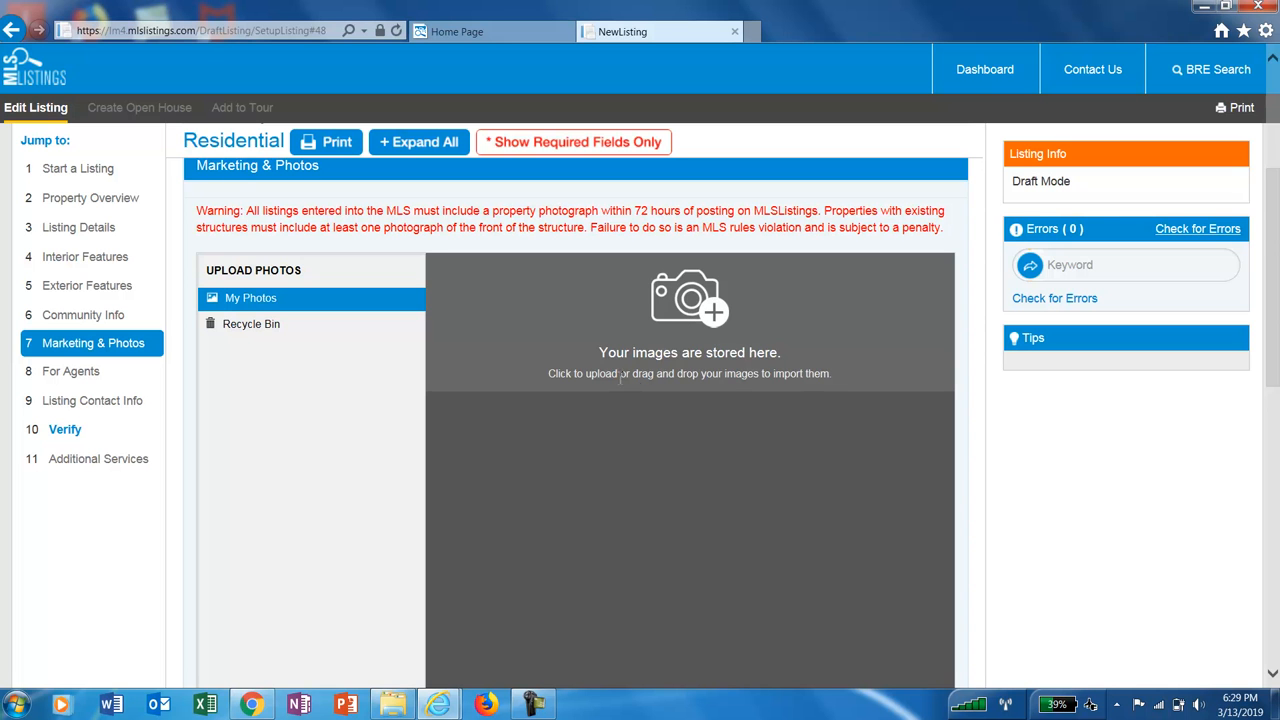
{"action": "left_click", "coordinate": [662, 313]}
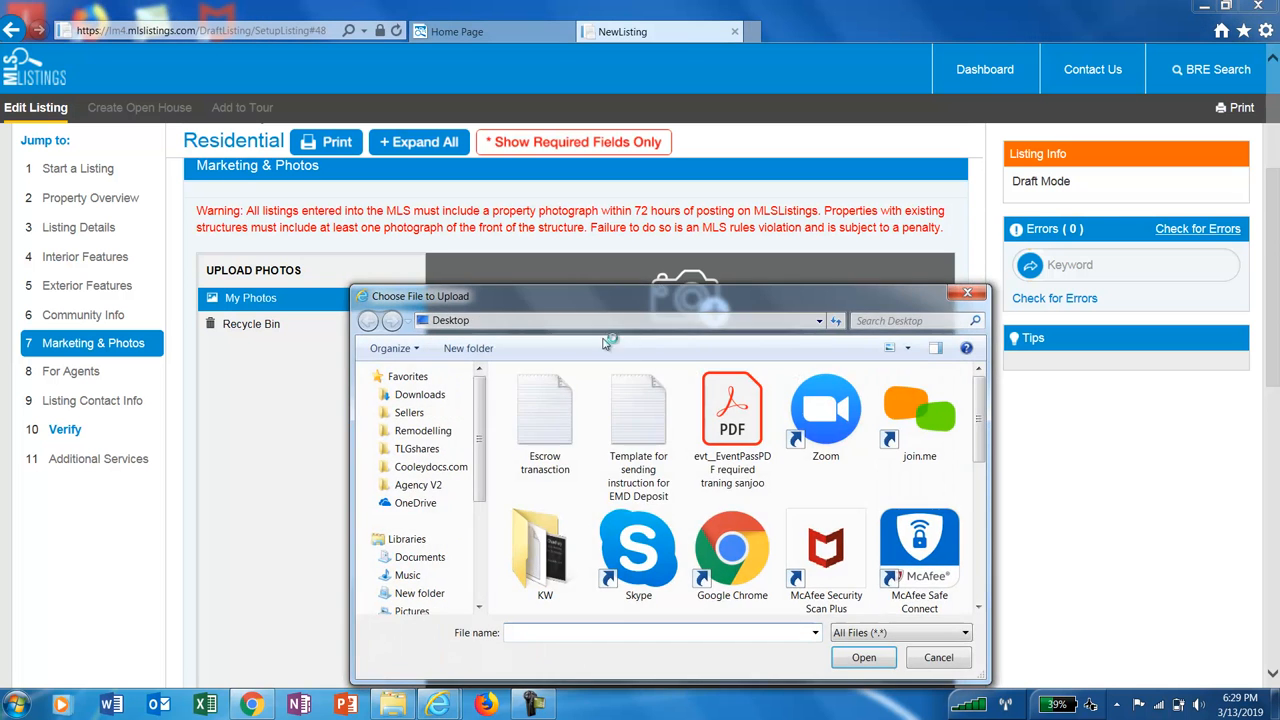
{"action": "left_click", "coordinate": [508, 322]}
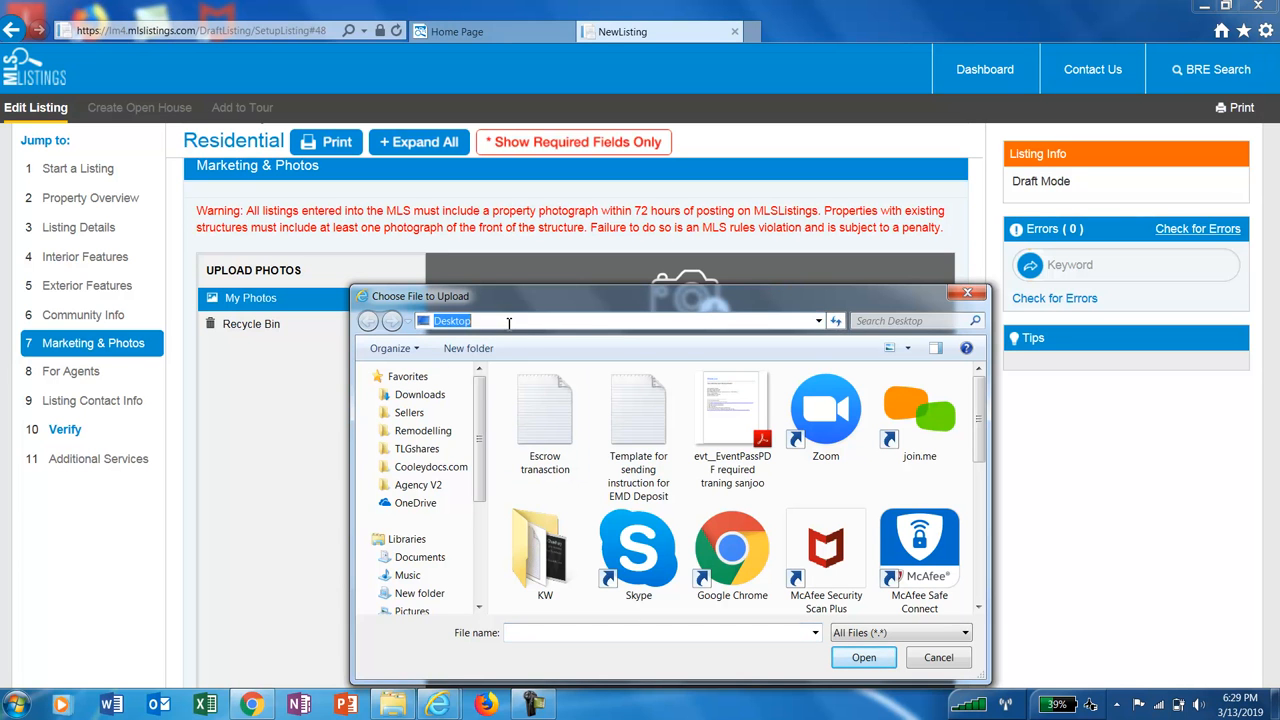
{"action": "type", "text": "C:\\Users\\Yajnesh\\Downloads\\Pictures"}
{"action": "key", "text": "Return"}
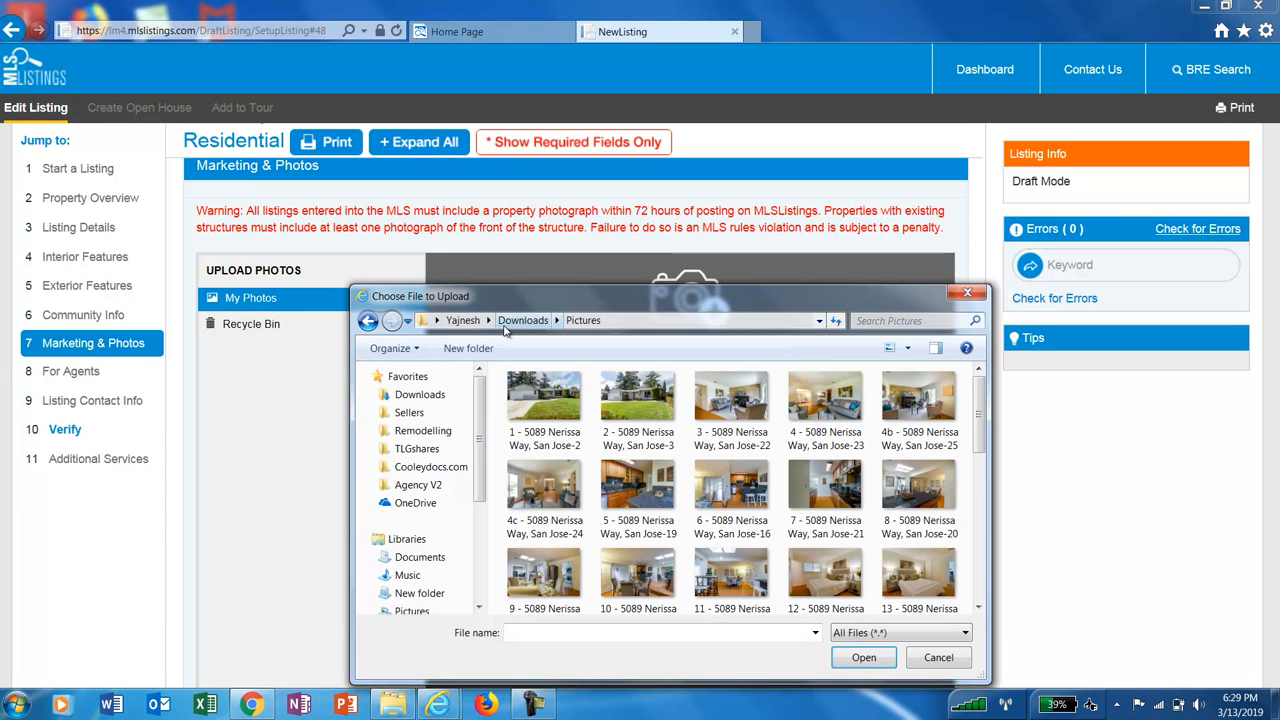
- Select the numbered property photos from 1 through 27 and upload them to the listing
{"action": "left_click", "coordinate": [545, 388]}
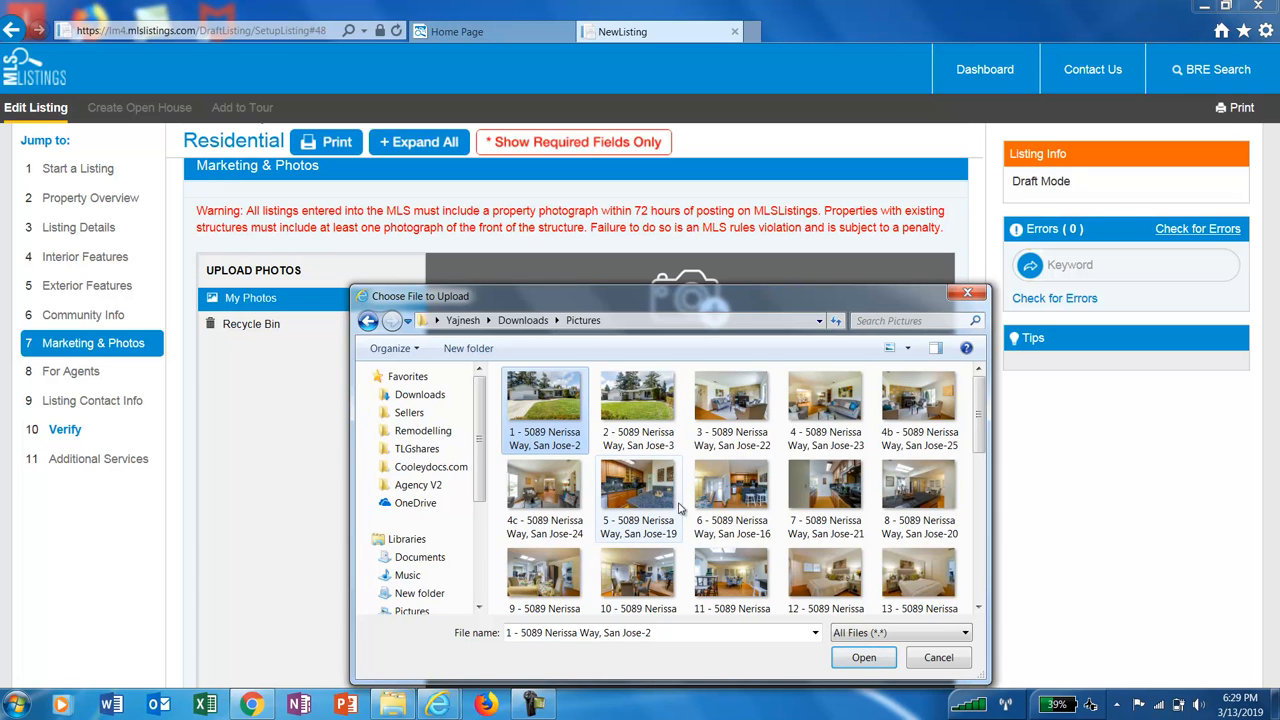
{"action": "scroll", "coordinate": [757, 563], "scroll_direction": "down", "scroll_amount": 3}
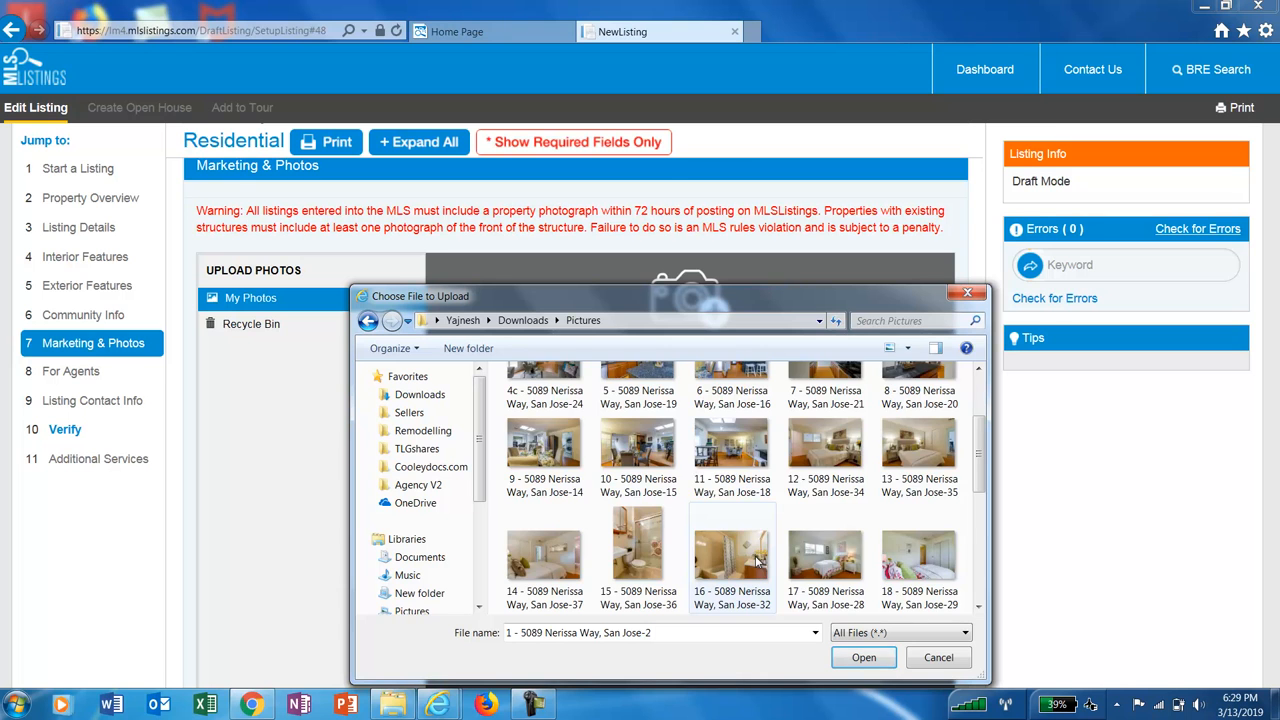
{"action": "scroll", "coordinate": [757, 563], "scroll_direction": "down", "scroll_amount": 6}
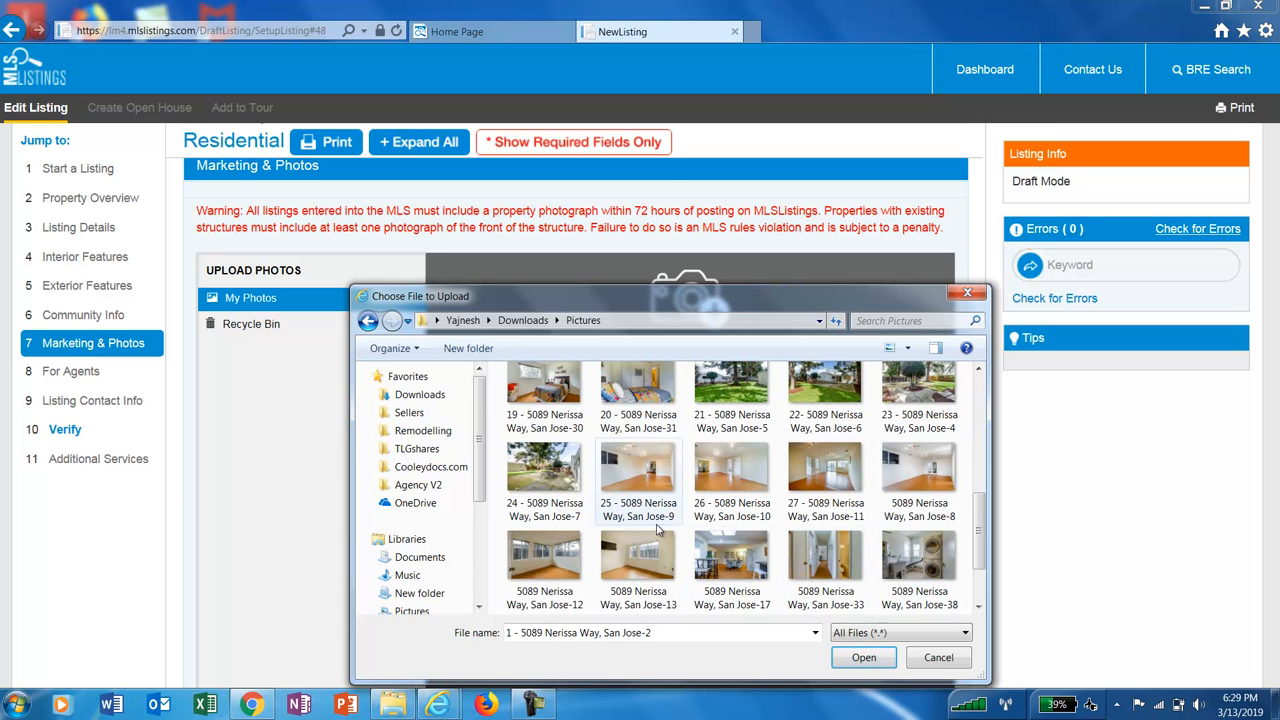
{"action": "left_click", "coordinate": [820, 500], "text": "shift"}
{"action": "left_click", "coordinate": [864, 658]}
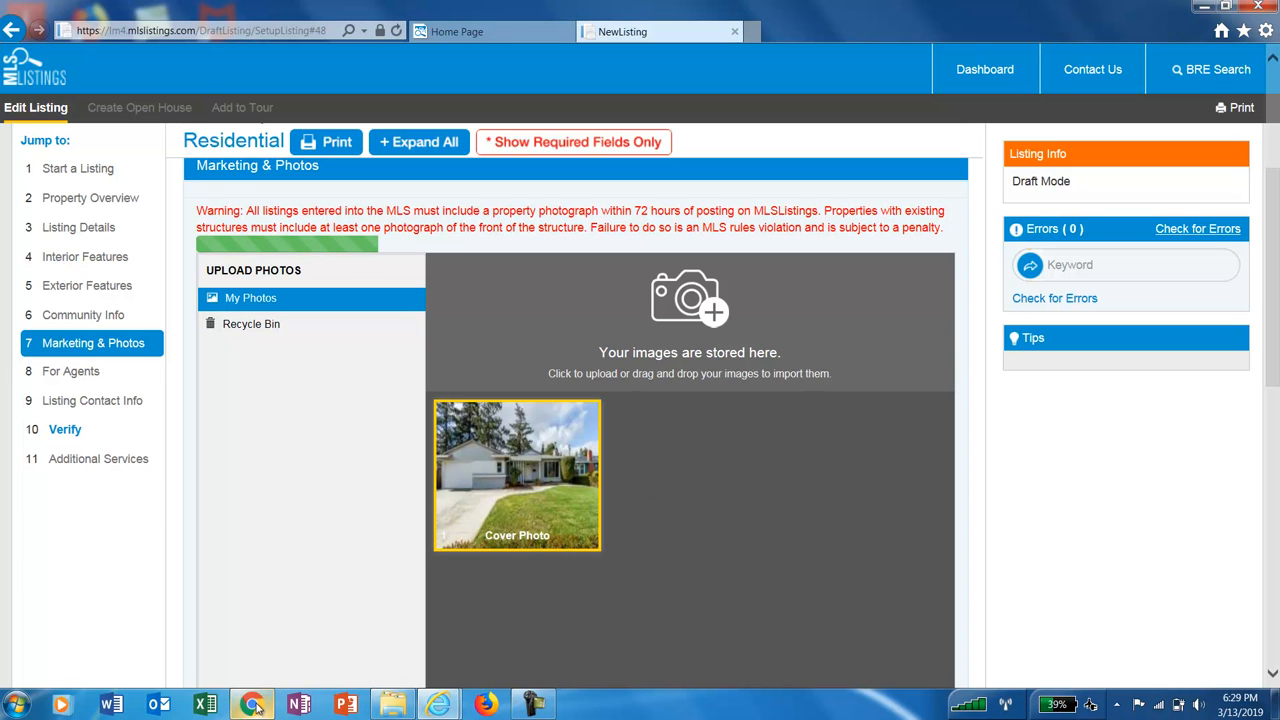
- Switch to Google Drive in Chrome, open Nerissa Marketing Notes from the Marketing folder and set its zoom to 75%
{"action": "left_click", "coordinate": [288, 598]}
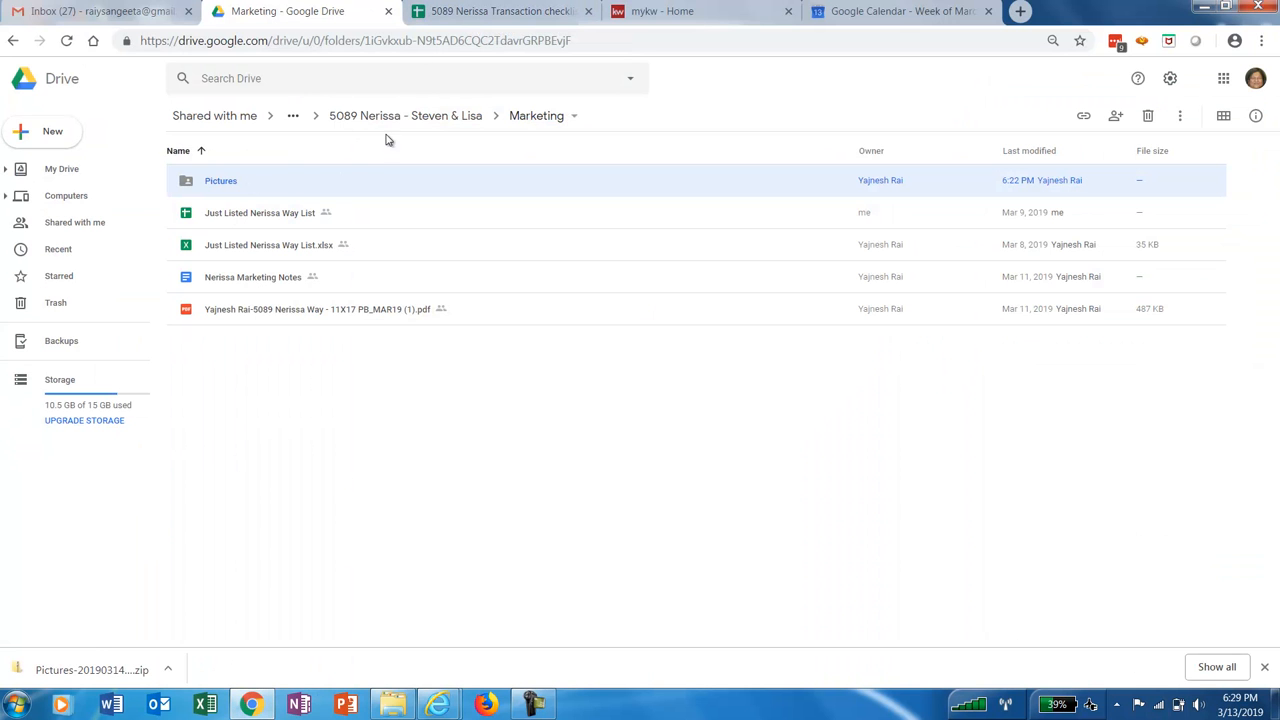
{"action": "left_click", "coordinate": [420, 117]}
{"action": "double_click", "coordinate": [233, 218]}
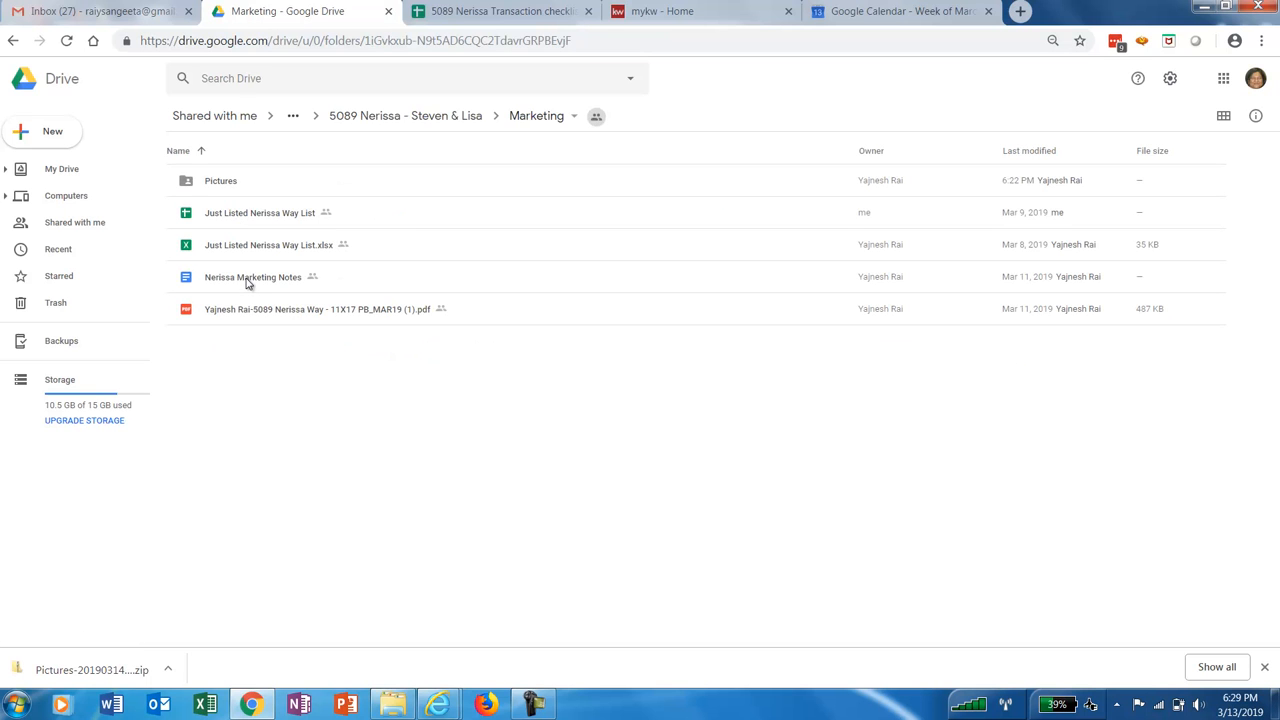
{"action": "double_click", "coordinate": [248, 283]}
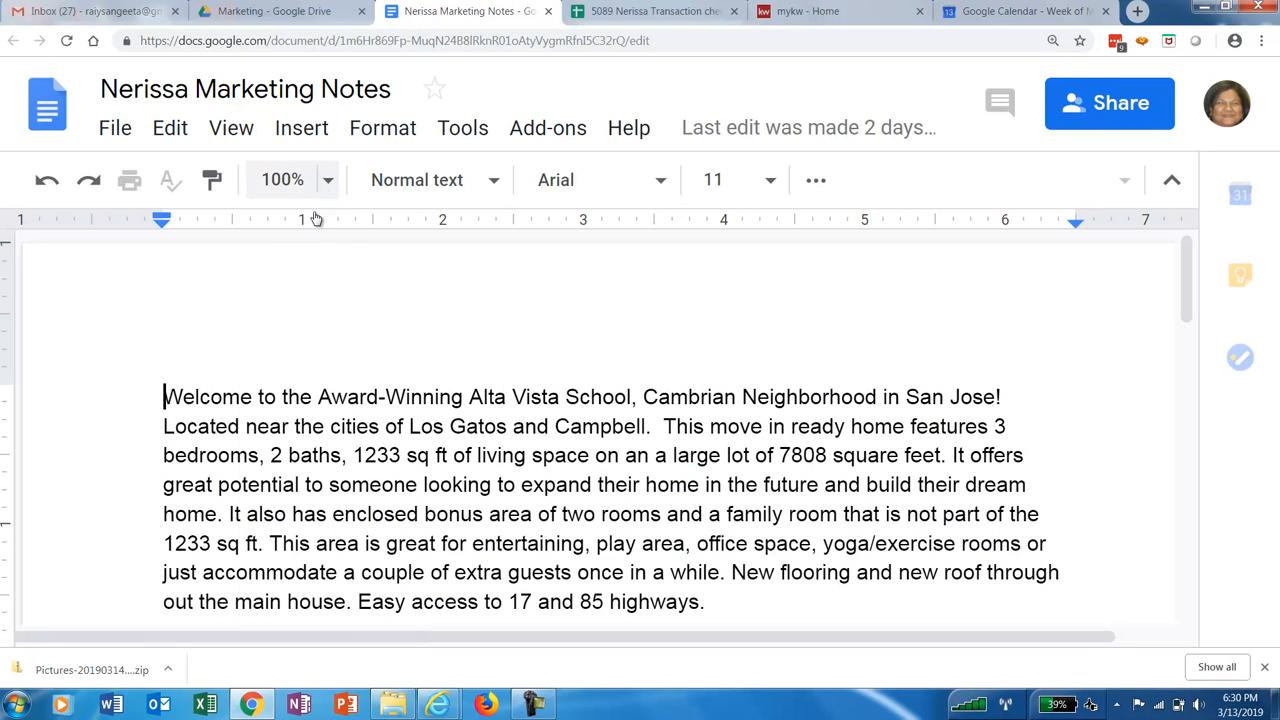
{"action": "left_click", "coordinate": [305, 180]}
{"action": "left_click", "coordinate": [290, 356]}
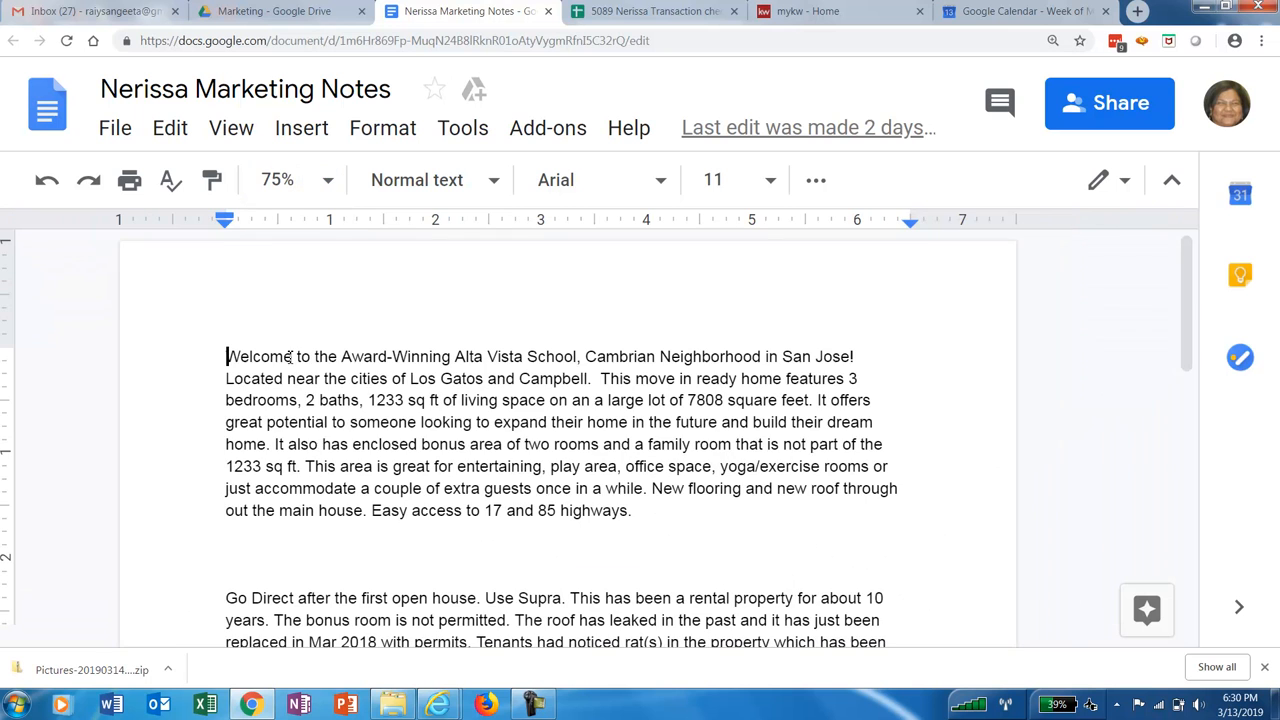
{"action": "scroll", "coordinate": [578, 460], "scroll_direction": "down", "scroll_amount": 1}
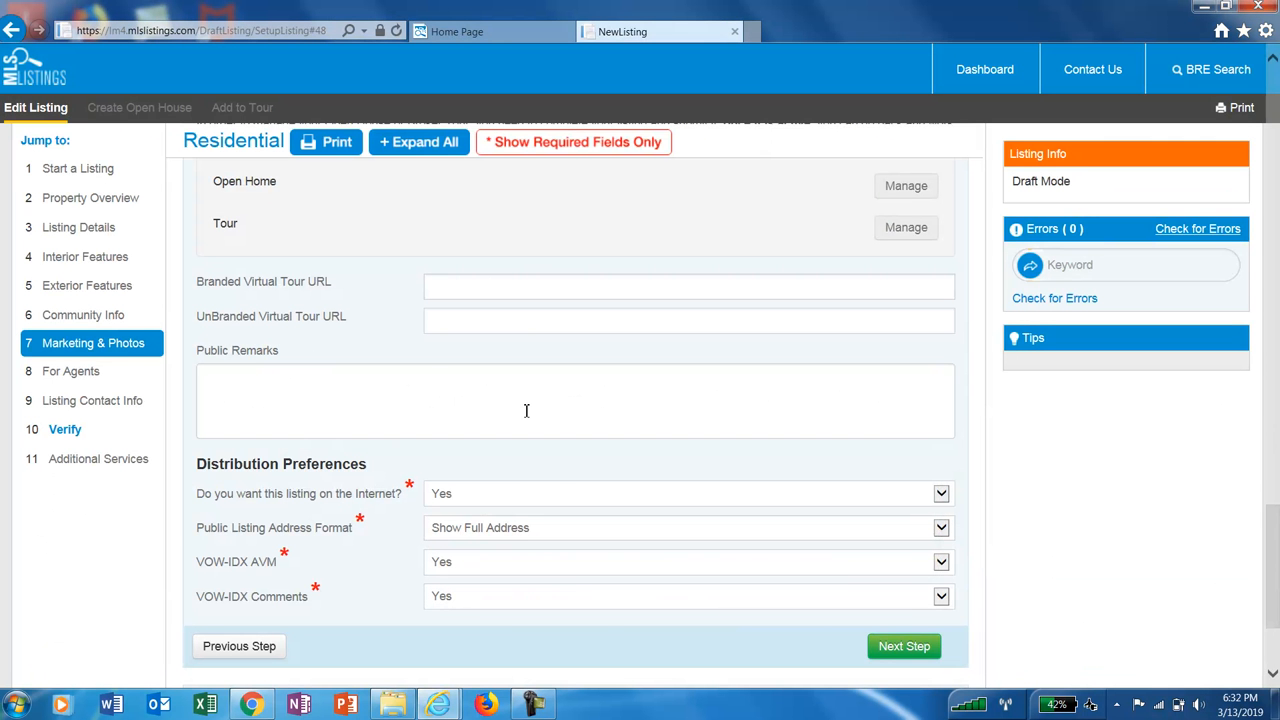
- Back in the MLSListings form, delete the last three uploaded photos, the empty rooms numbered 27 to 29
{"action": "mouse_move", "coordinate": [531, 706]}
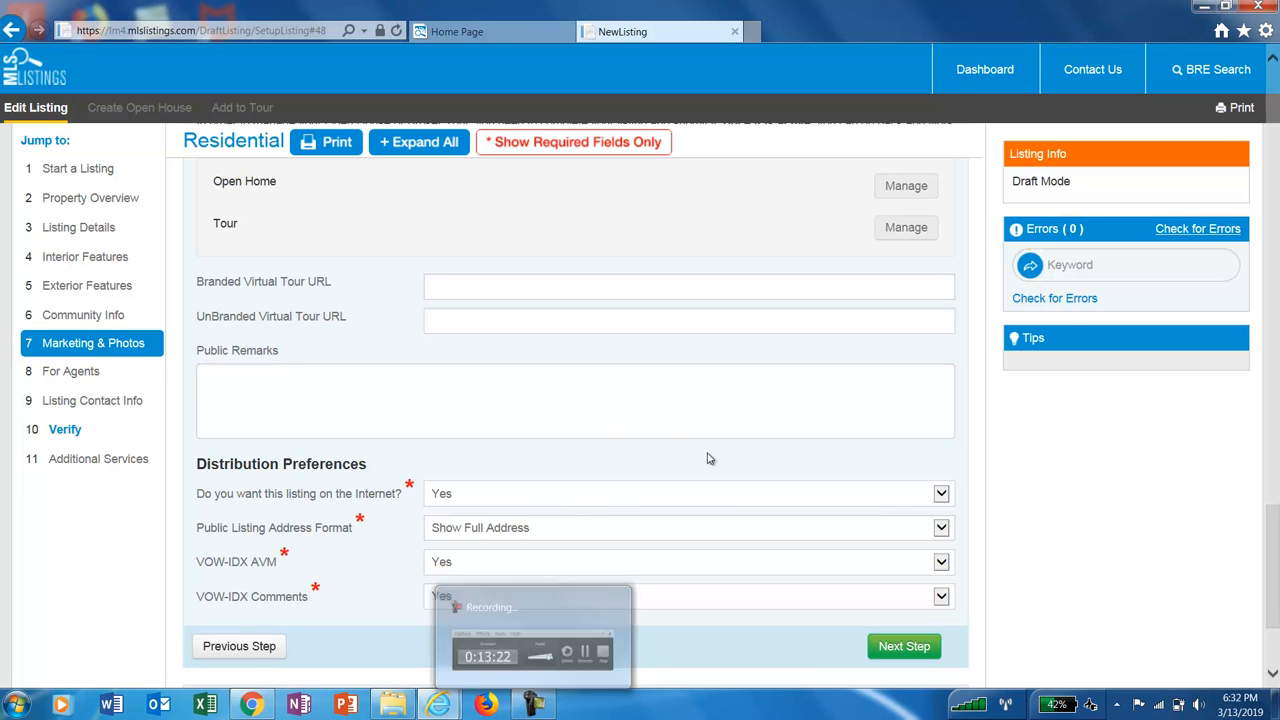
{"action": "scroll", "coordinate": [529, 471], "scroll_direction": "down", "scroll_amount": 2}
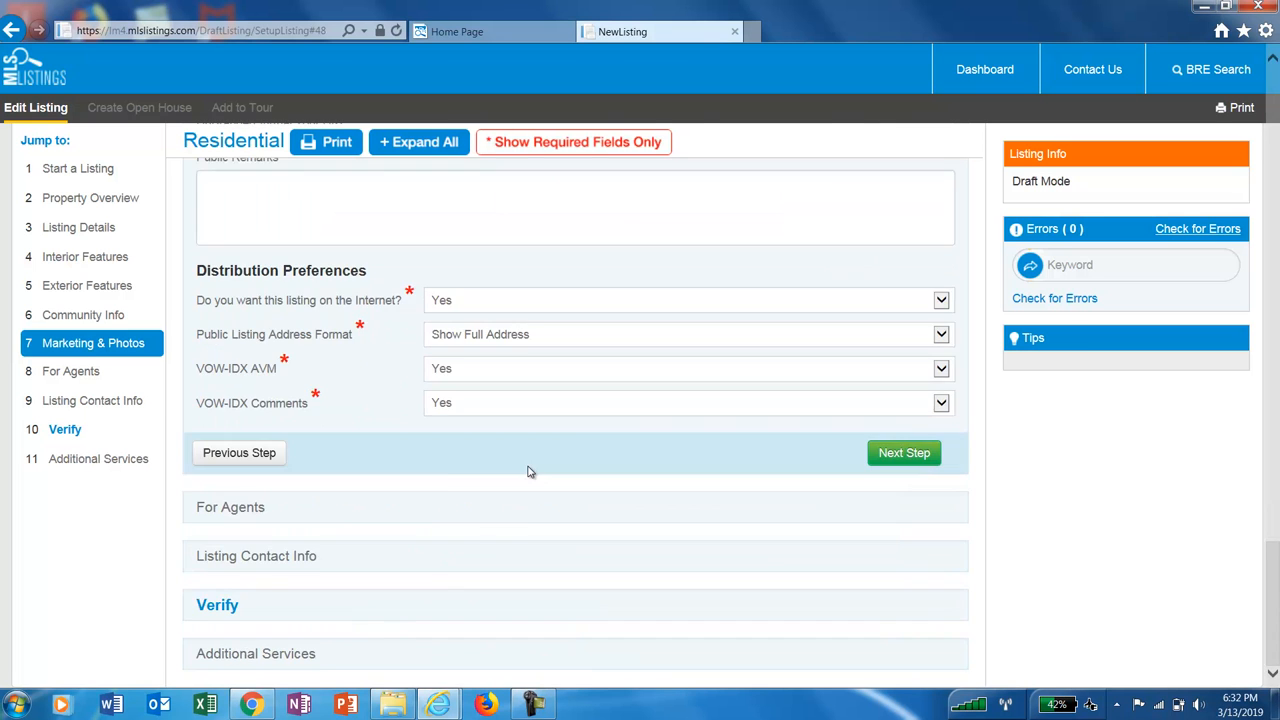
{"action": "scroll", "coordinate": [529, 471], "scroll_direction": "up", "scroll_amount": 6}
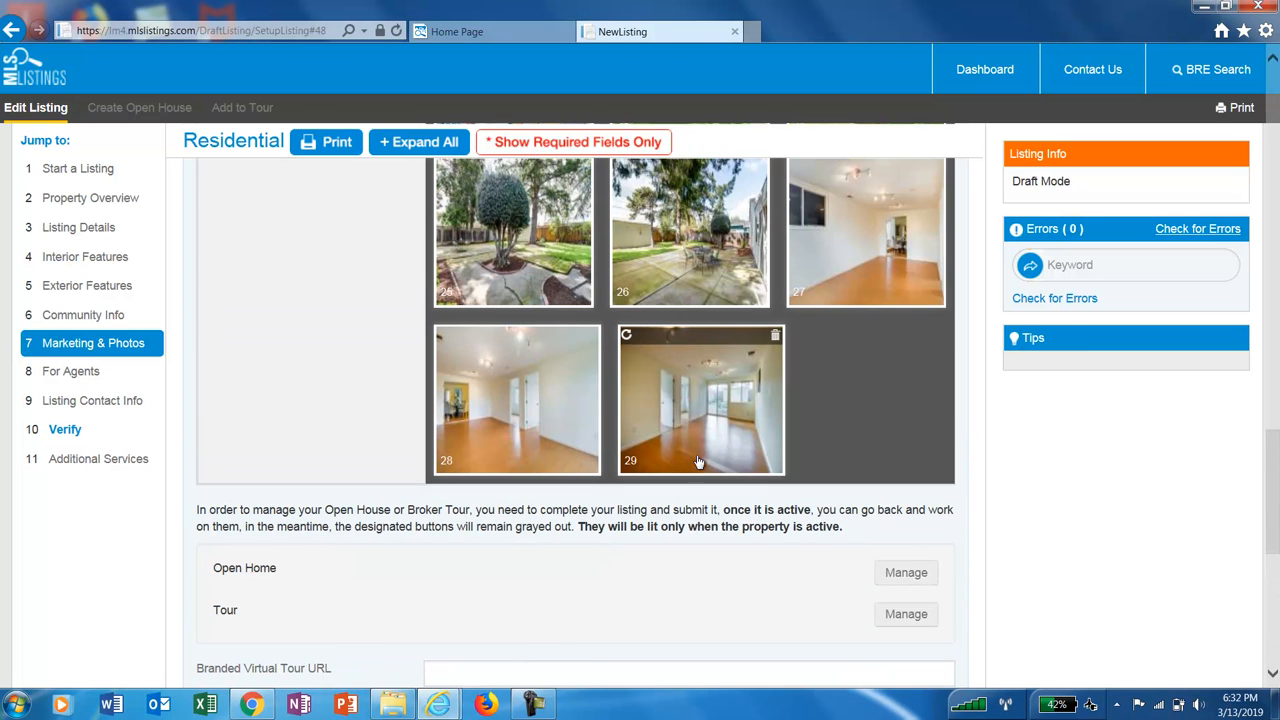
{"action": "scroll", "coordinate": [790, 430], "scroll_direction": "up", "scroll_amount": 3}
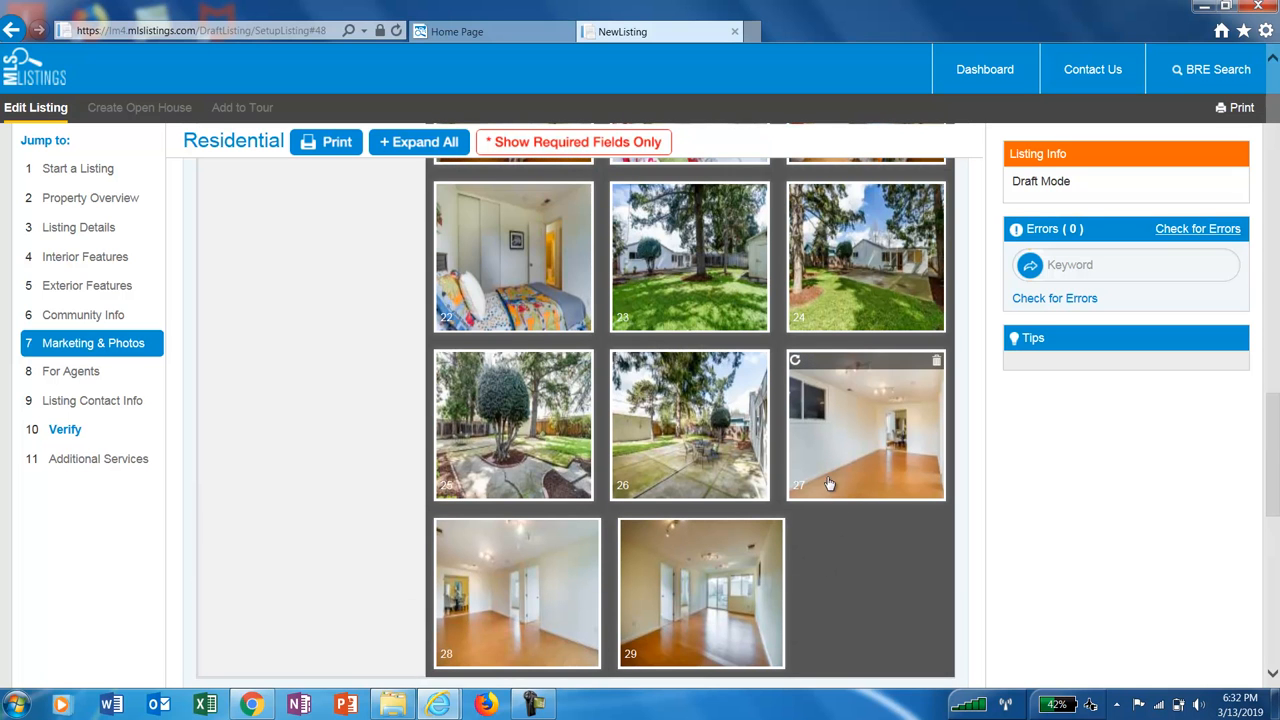
{"action": "left_click", "coordinate": [937, 366]}
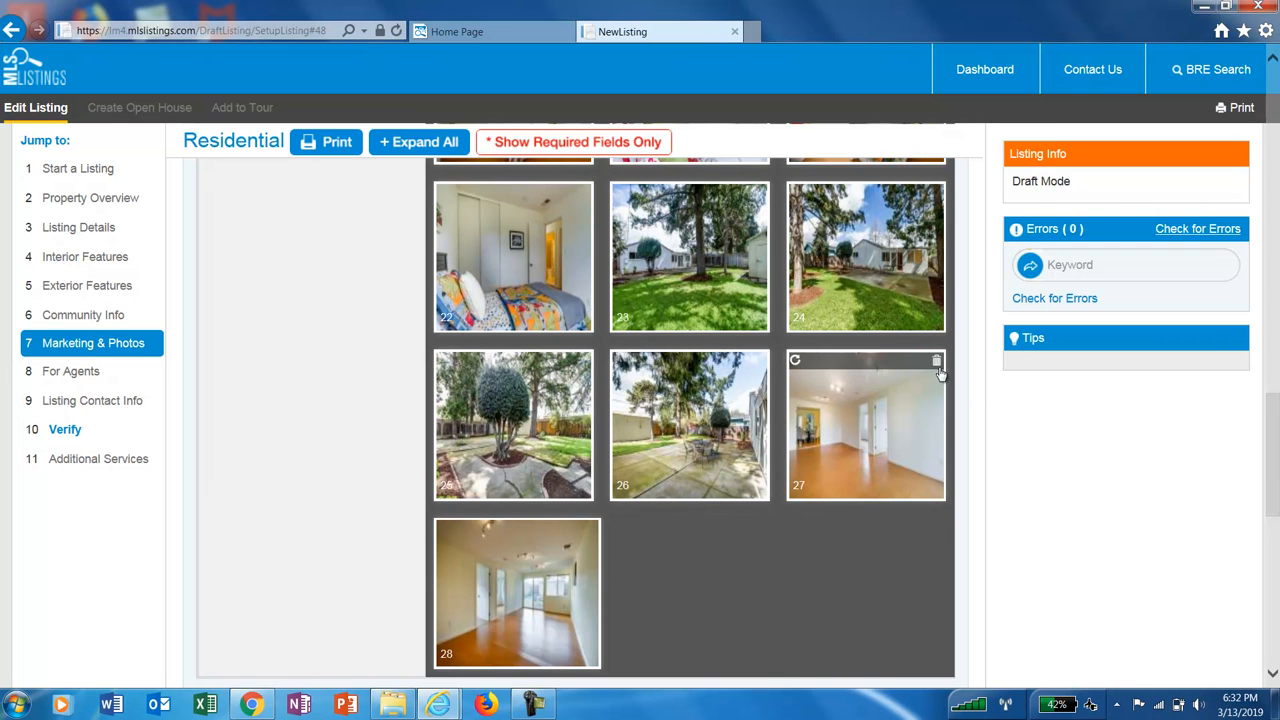
{"action": "left_click", "coordinate": [936, 362]}
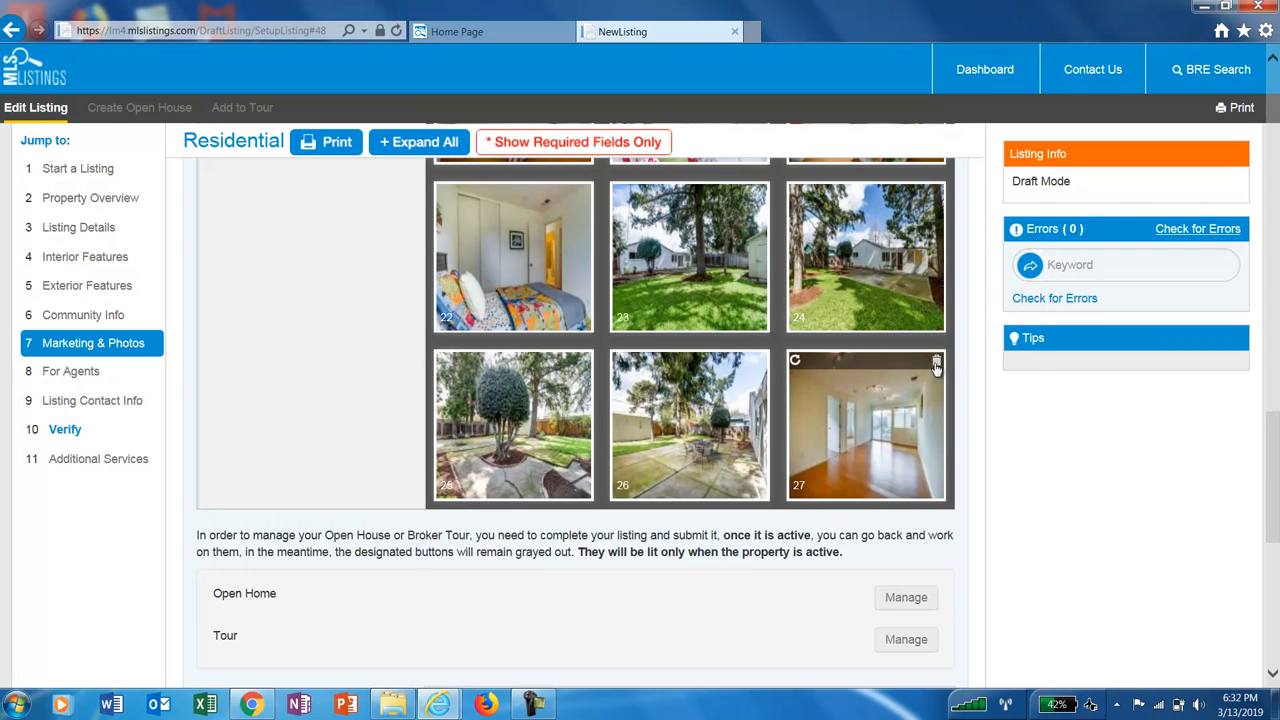
{"action": "left_click", "coordinate": [936, 364]}
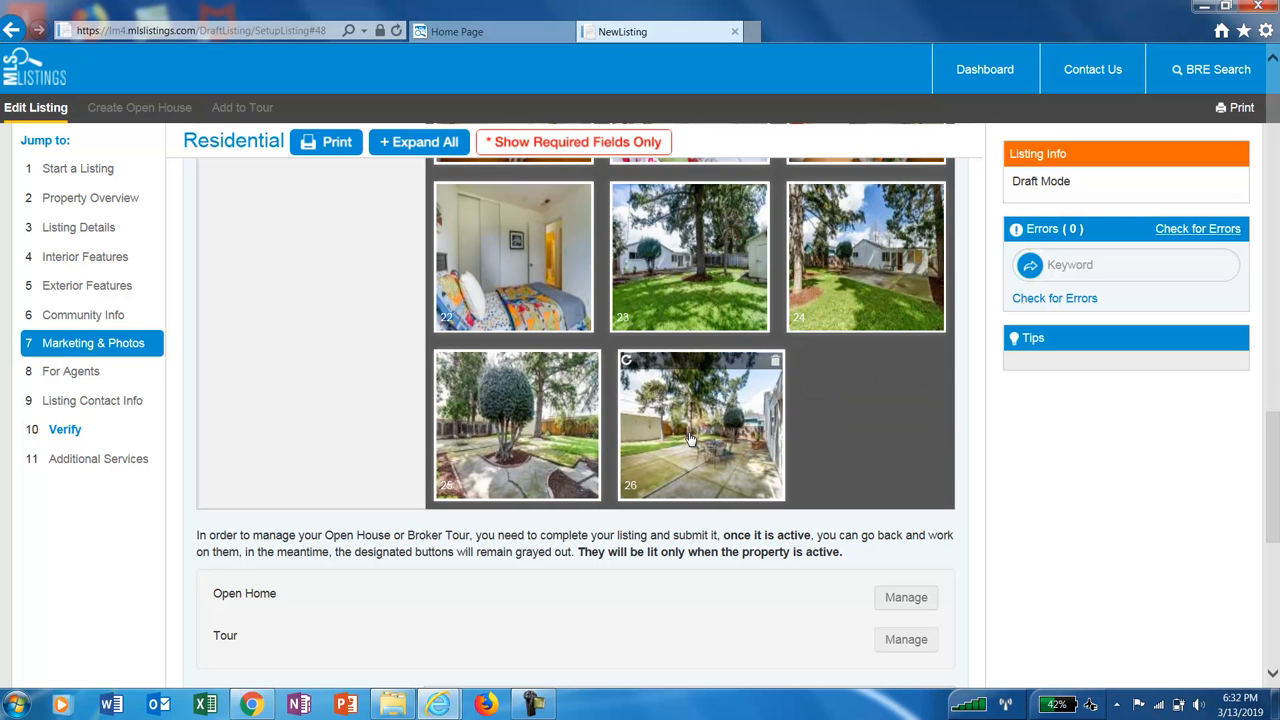
- Fill in Public Remarks with the first paragraph of Nerissa Marketing Notes, from "Welcome to the Award-Winning" to "17 and 85 highways."
{"action": "scroll", "coordinate": [700, 450], "scroll_direction": "up", "scroll_amount": 7}
{"action": "scroll", "coordinate": [720, 463], "scroll_direction": "up", "scroll_amount": 8}
{"action": "scroll", "coordinate": [720, 463], "scroll_direction": "down", "scroll_amount": 3}
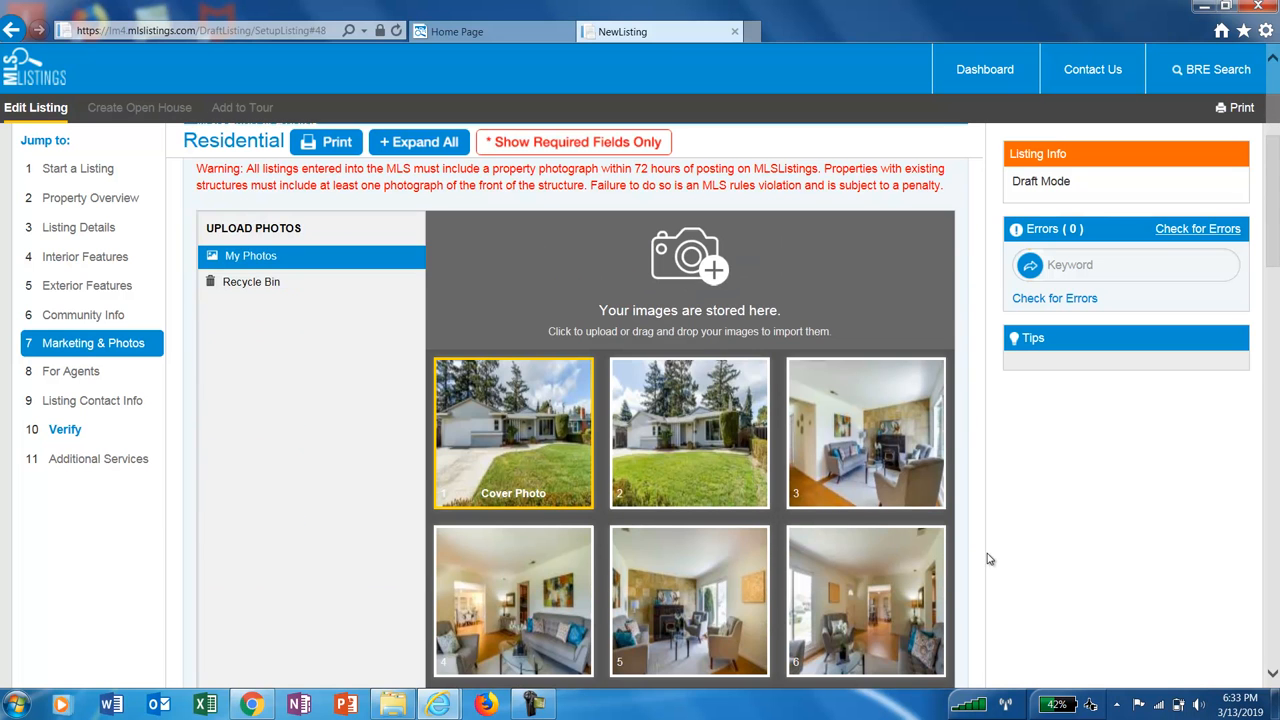
{"action": "scroll", "coordinate": [988, 559], "scroll_direction": "down", "scroll_amount": 6}
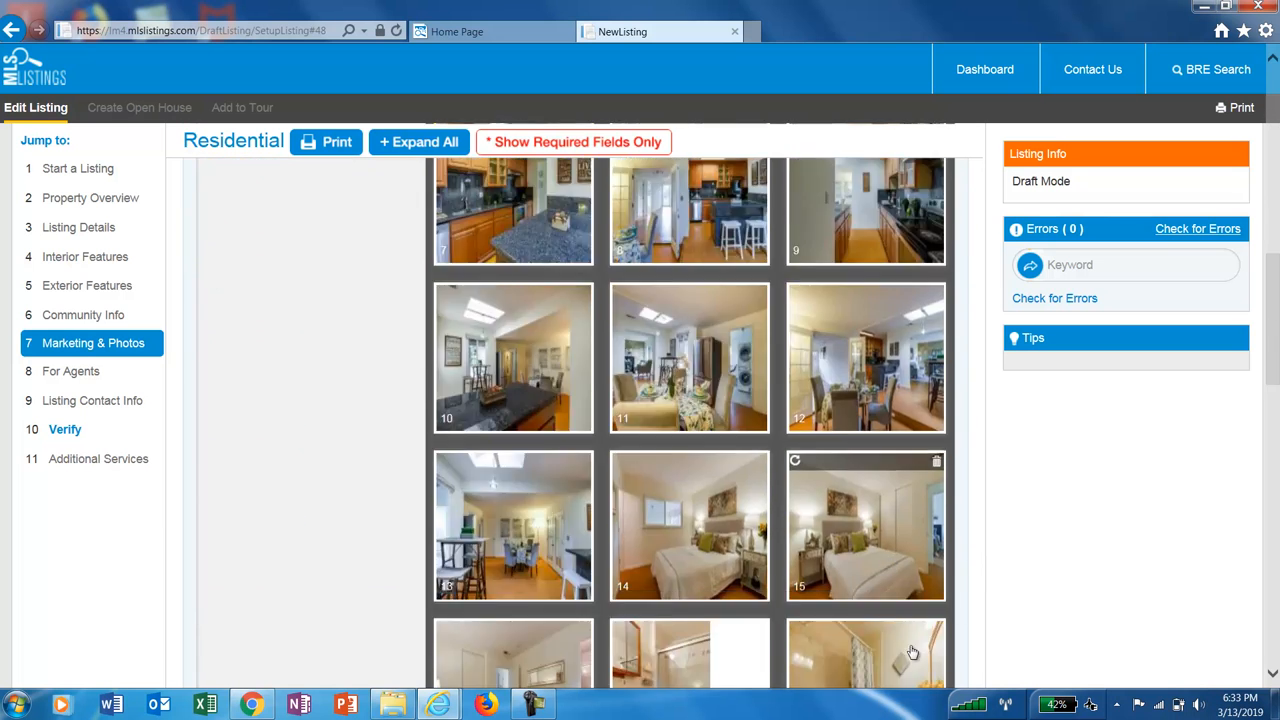
{"action": "scroll", "coordinate": [912, 652], "scroll_direction": "down", "scroll_amount": 12}
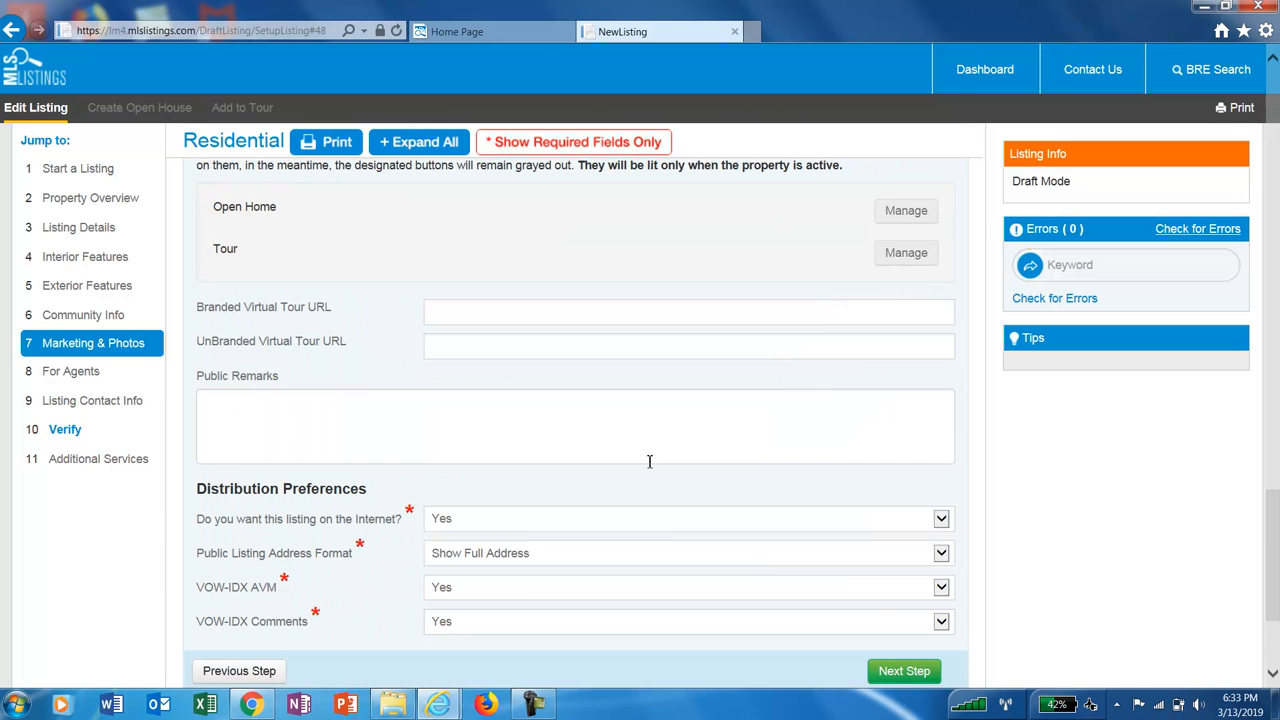
{"action": "scroll", "coordinate": [645, 455], "scroll_direction": "up", "scroll_amount": 1}
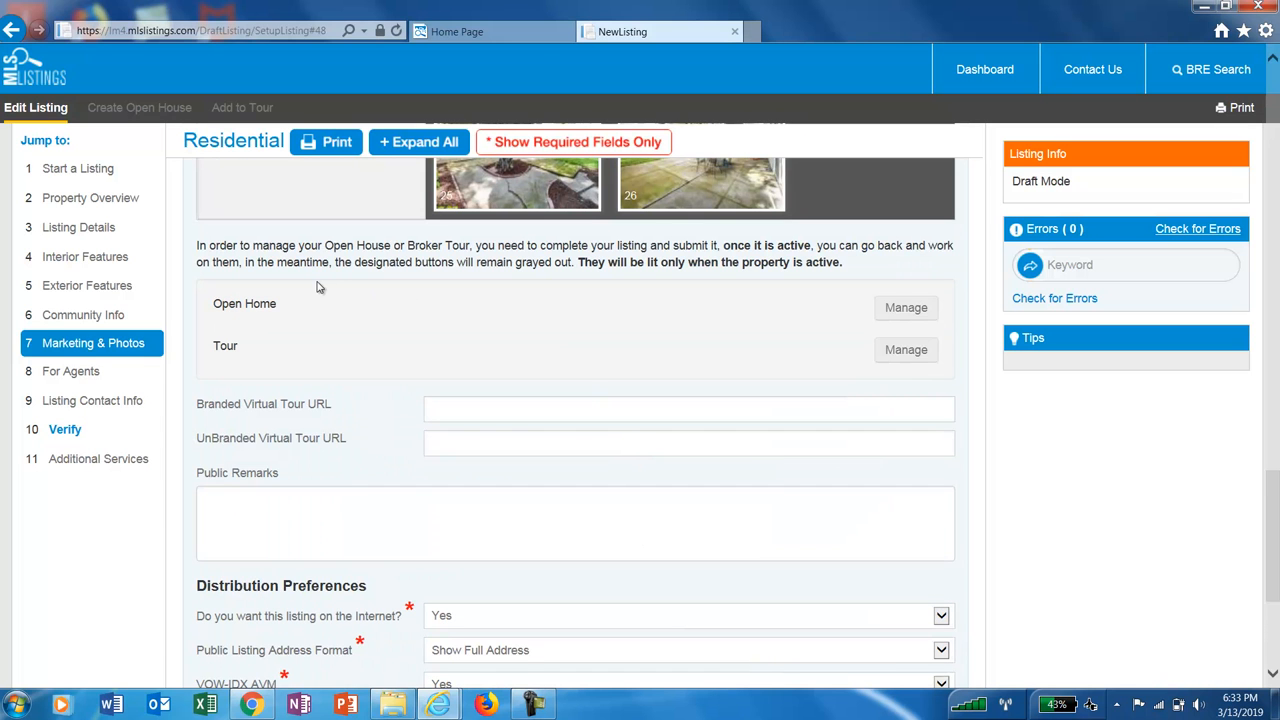
{"action": "left_click", "coordinate": [324, 519]}
{"action": "key", "text": "alt+Tab"}
{"action": "key", "text": "alt+Tab"}
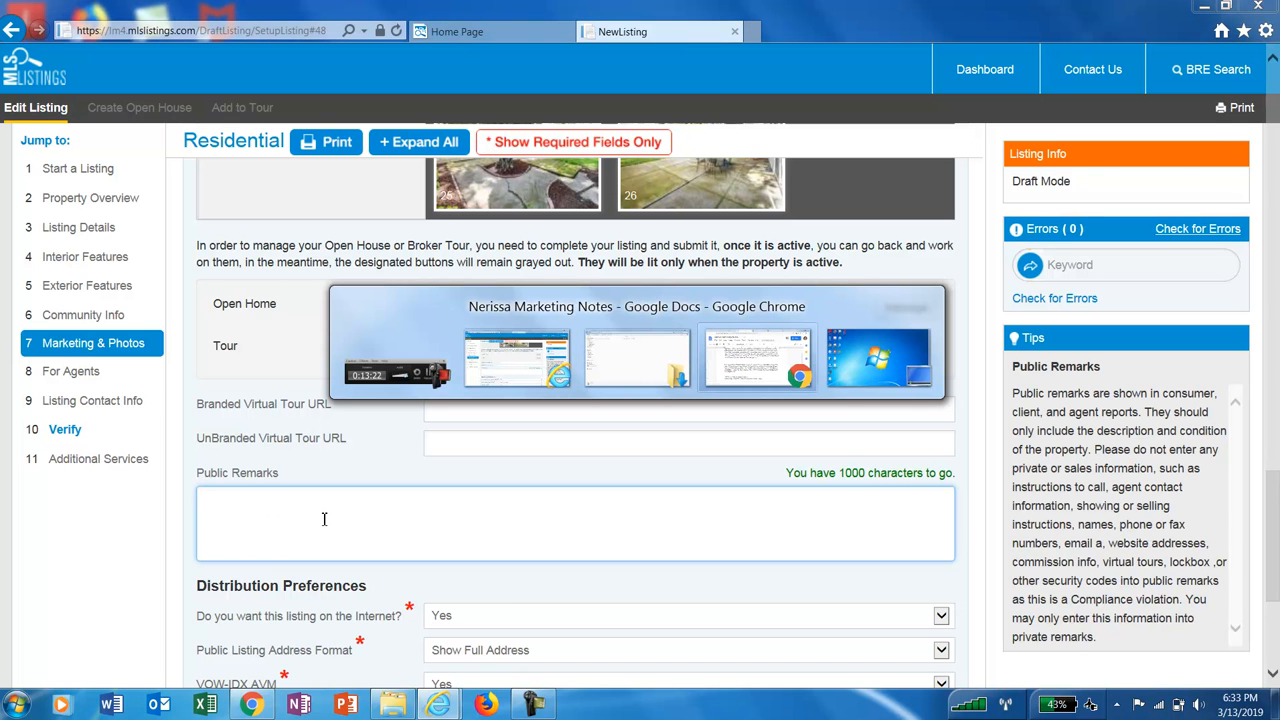
{"action": "scroll", "coordinate": [300, 338], "scroll_direction": "up", "scroll_amount": 3}
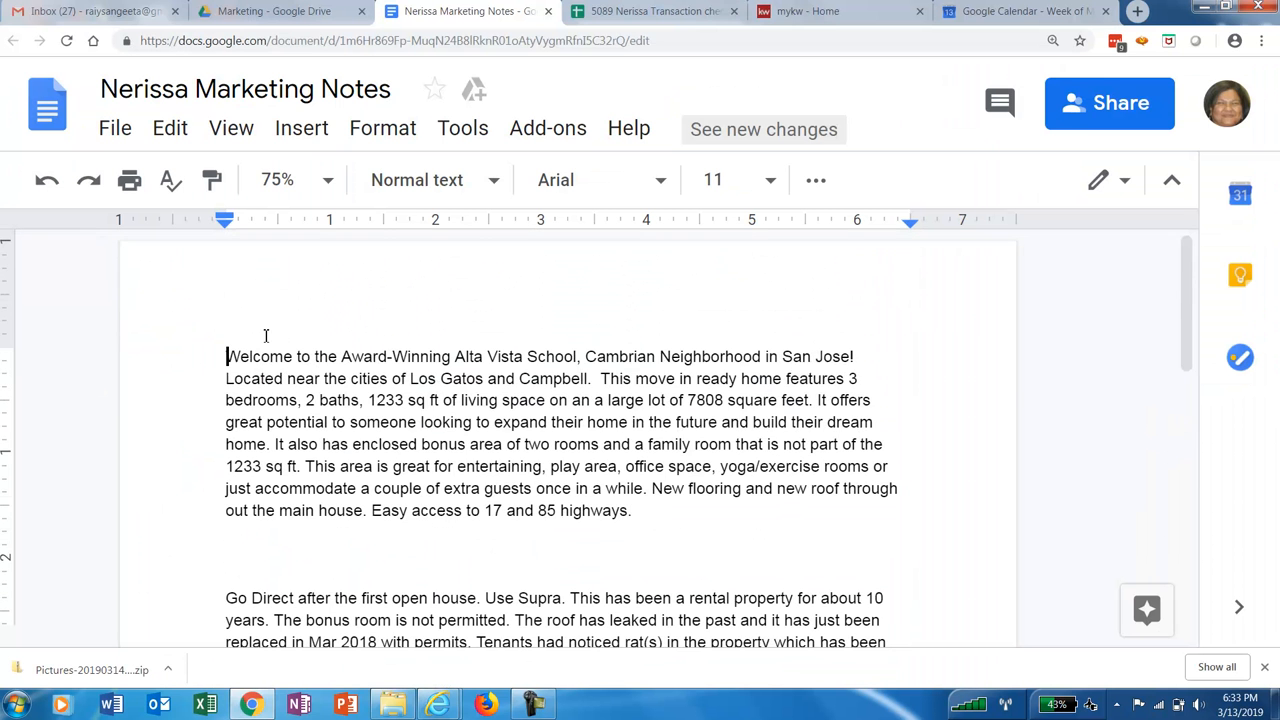
{"action": "left_click", "coordinate": [640, 514], "text": "shift"}
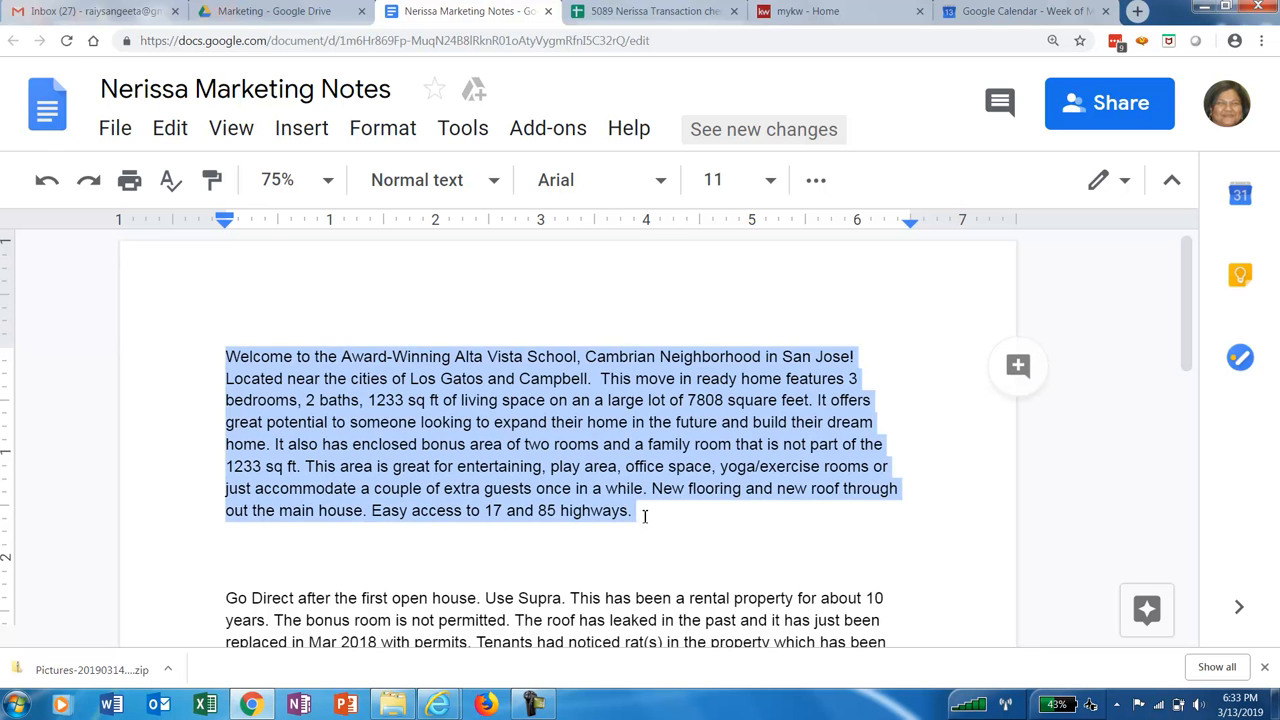
{"action": "key", "text": "alt+Tab"}
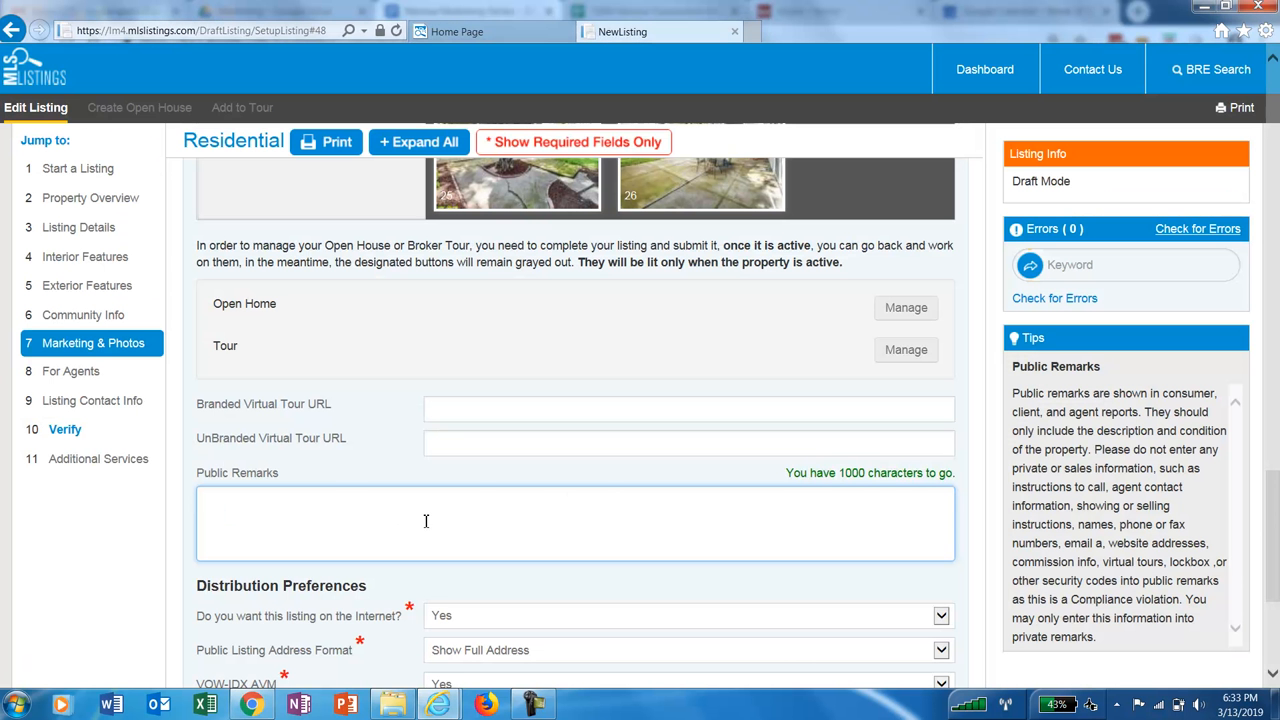
{"action": "key", "text": "ctrl+v"}
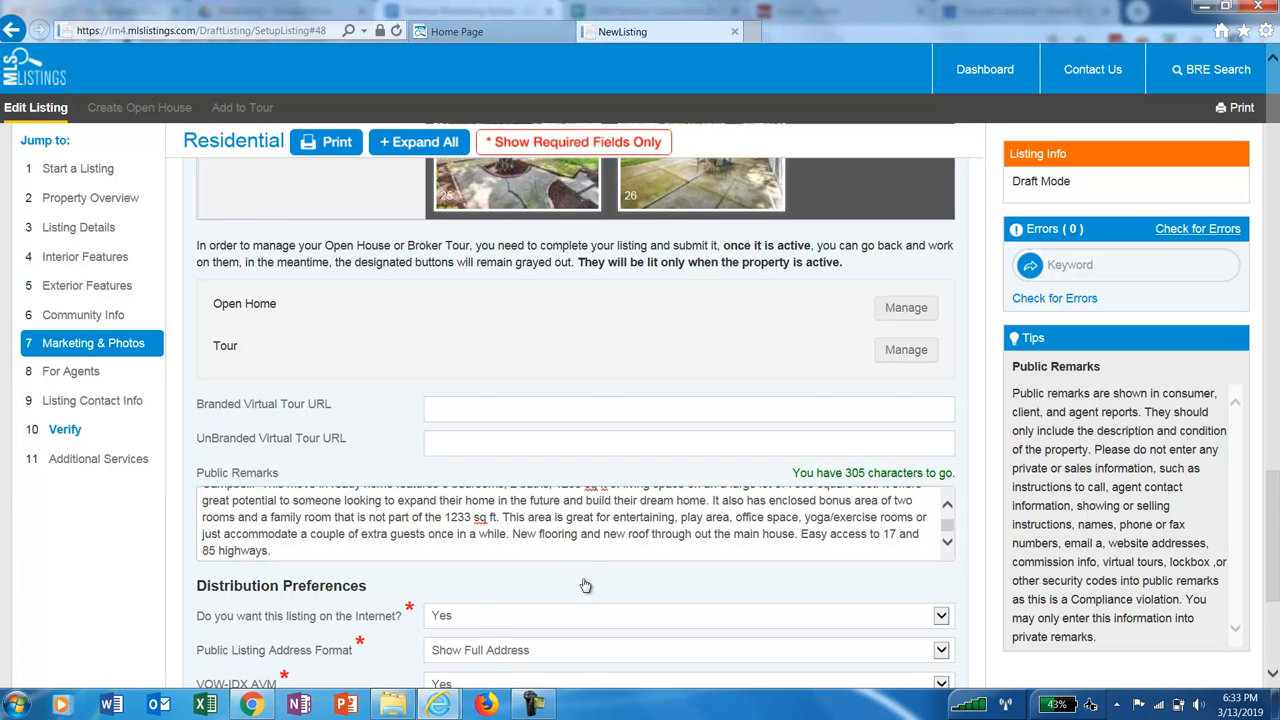
- Keep the distribution preferences as they are, proceed to For Agents and set the commission to 2.5 with the Percentage unit
{"action": "scroll", "coordinate": [580, 582], "scroll_direction": "down", "scroll_amount": 1}
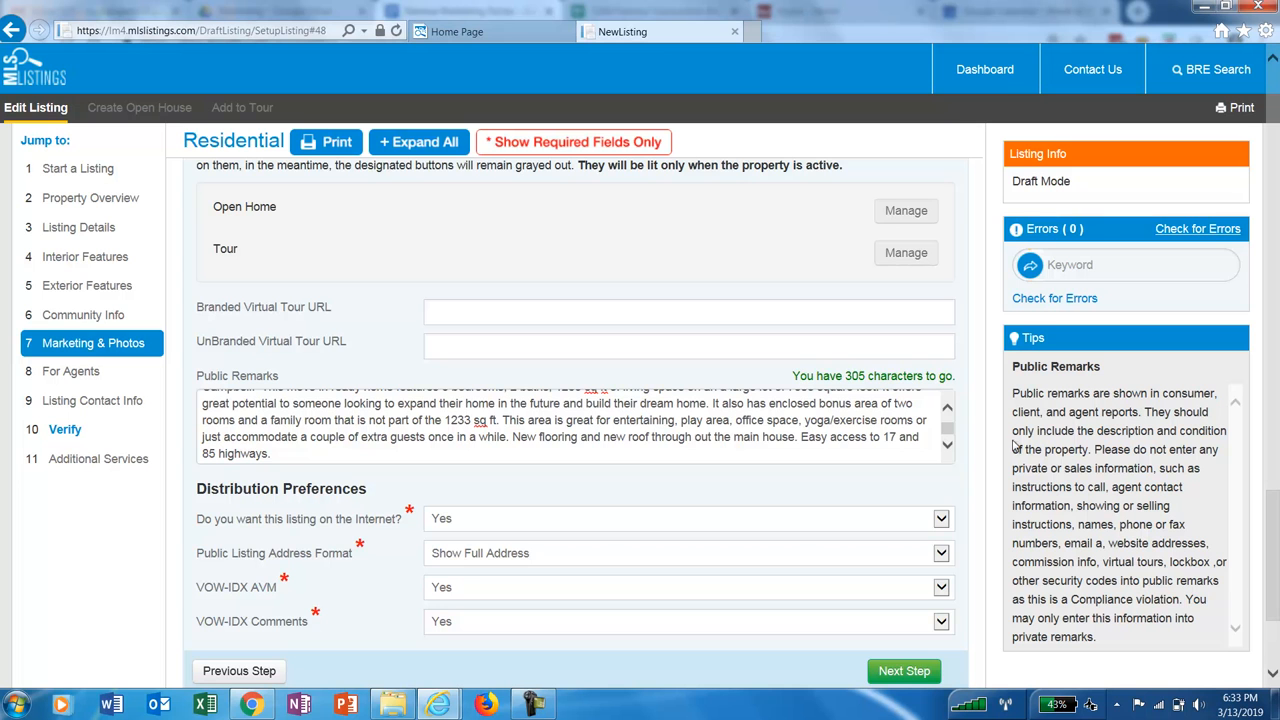
{"action": "scroll", "coordinate": [985, 468], "scroll_direction": "down", "scroll_amount": 1}
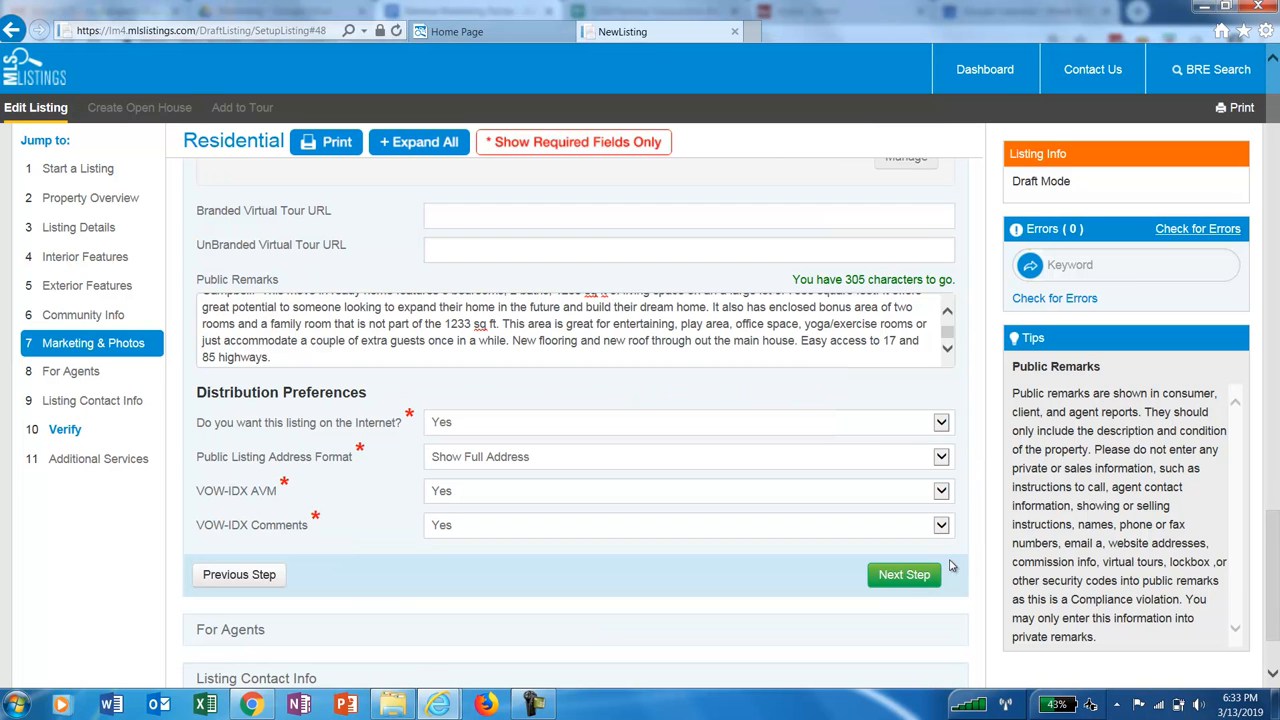
{"action": "left_click", "coordinate": [917, 587]}
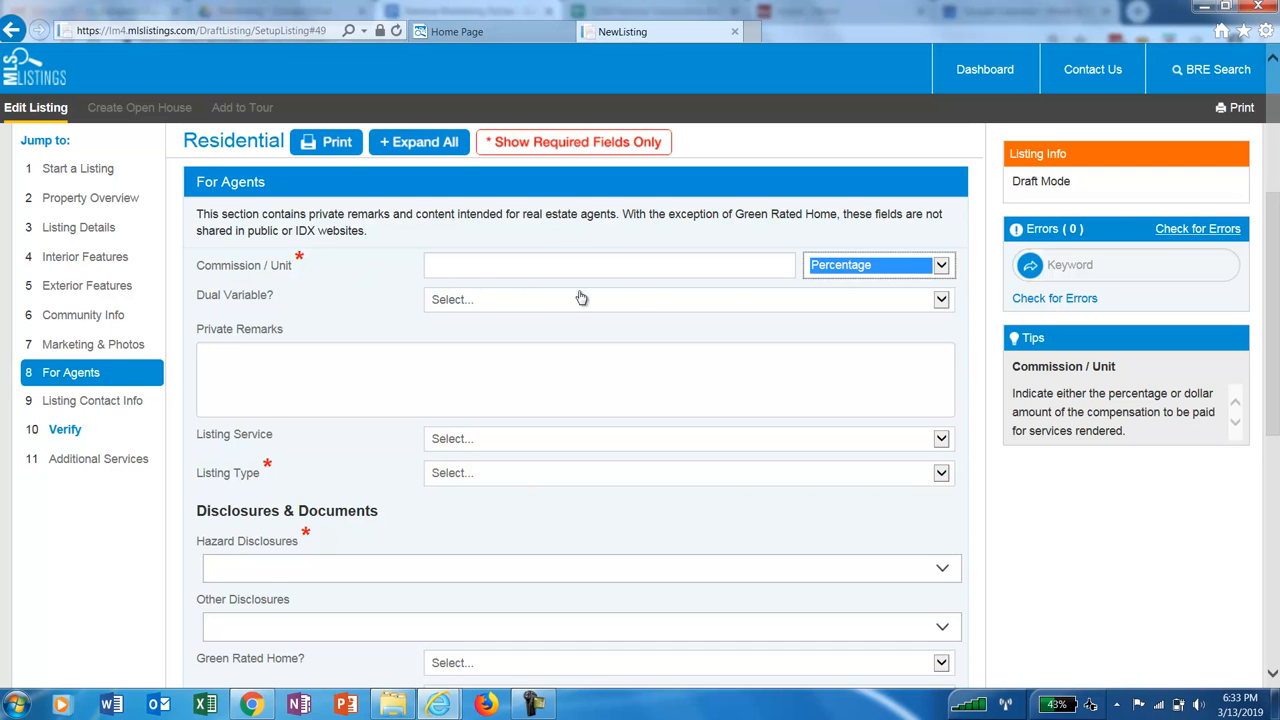
{"action": "left_click", "coordinate": [497, 270]}
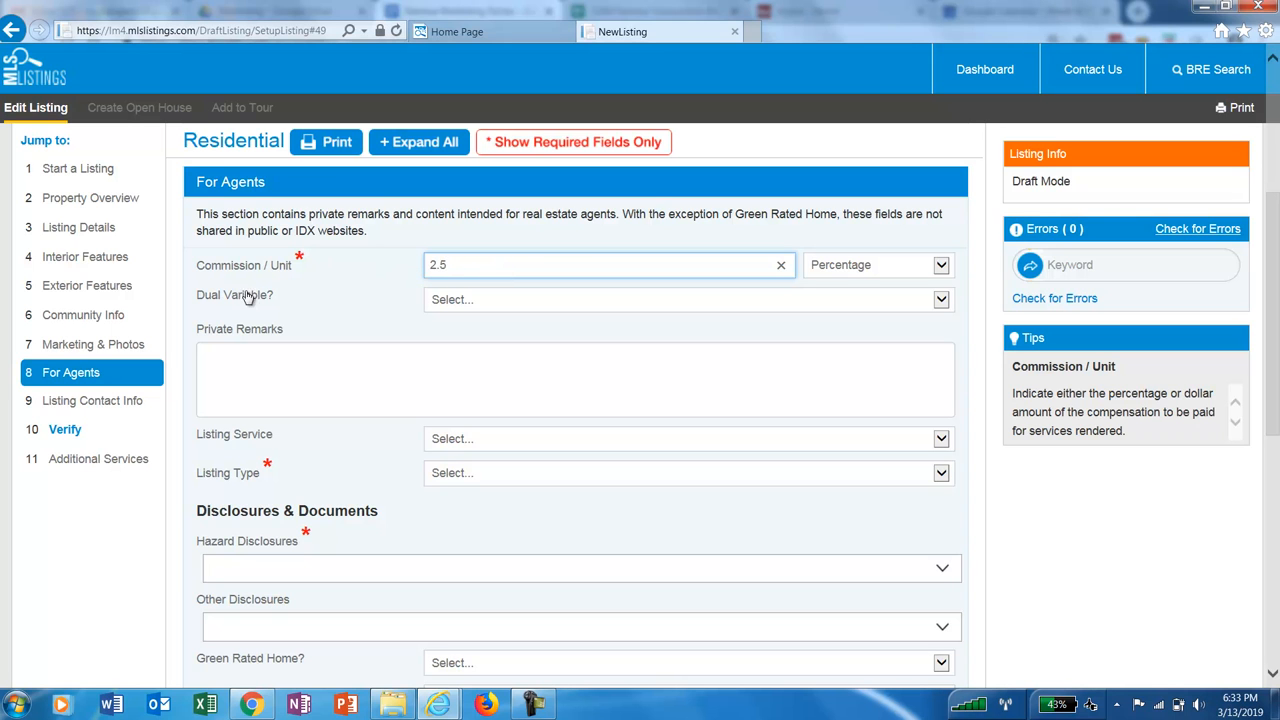
- Set Dual Variable to No in the For Agents section
{"action": "left_click", "coordinate": [474, 303]}
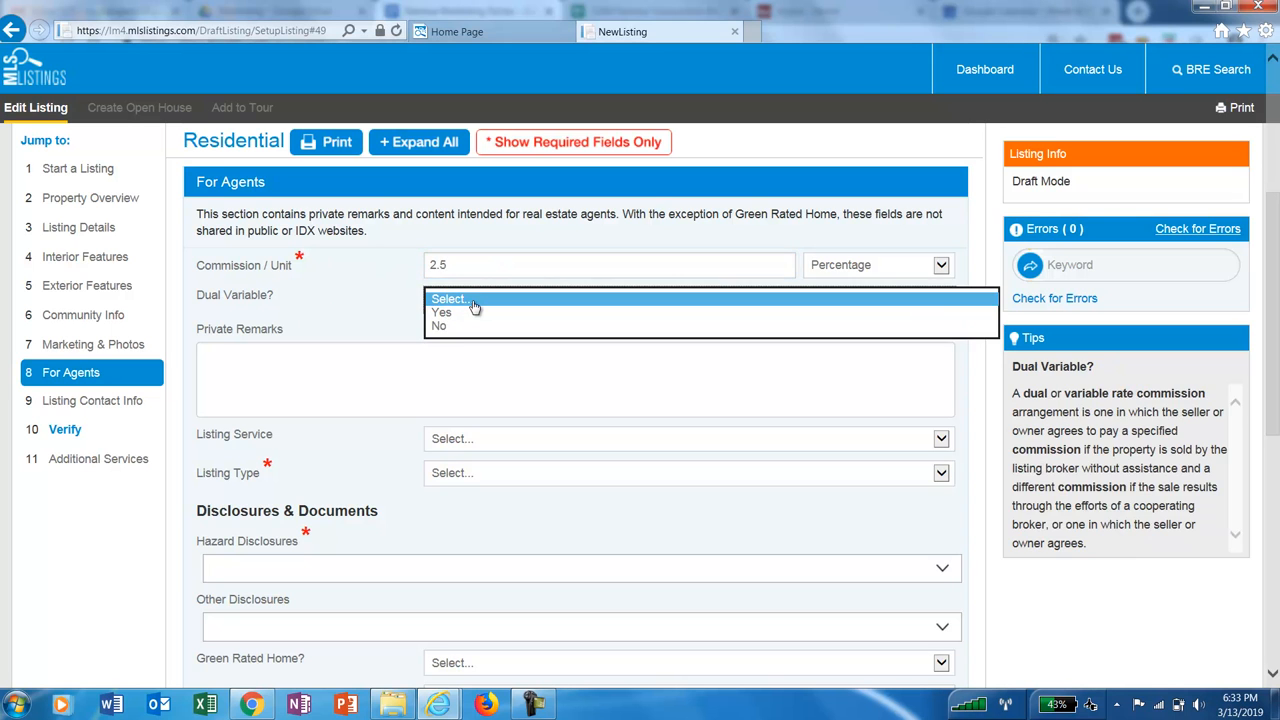
{"action": "left_click", "coordinate": [452, 329]}
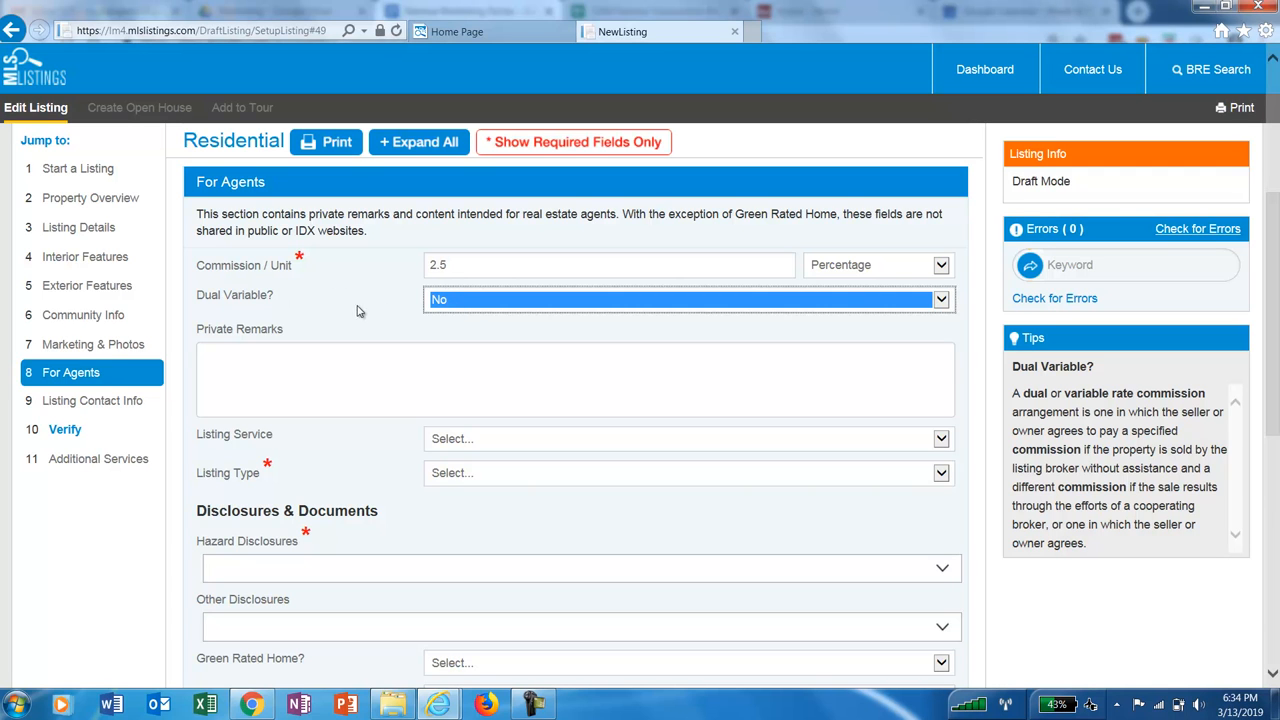
{"action": "left_click", "coordinate": [503, 318]}
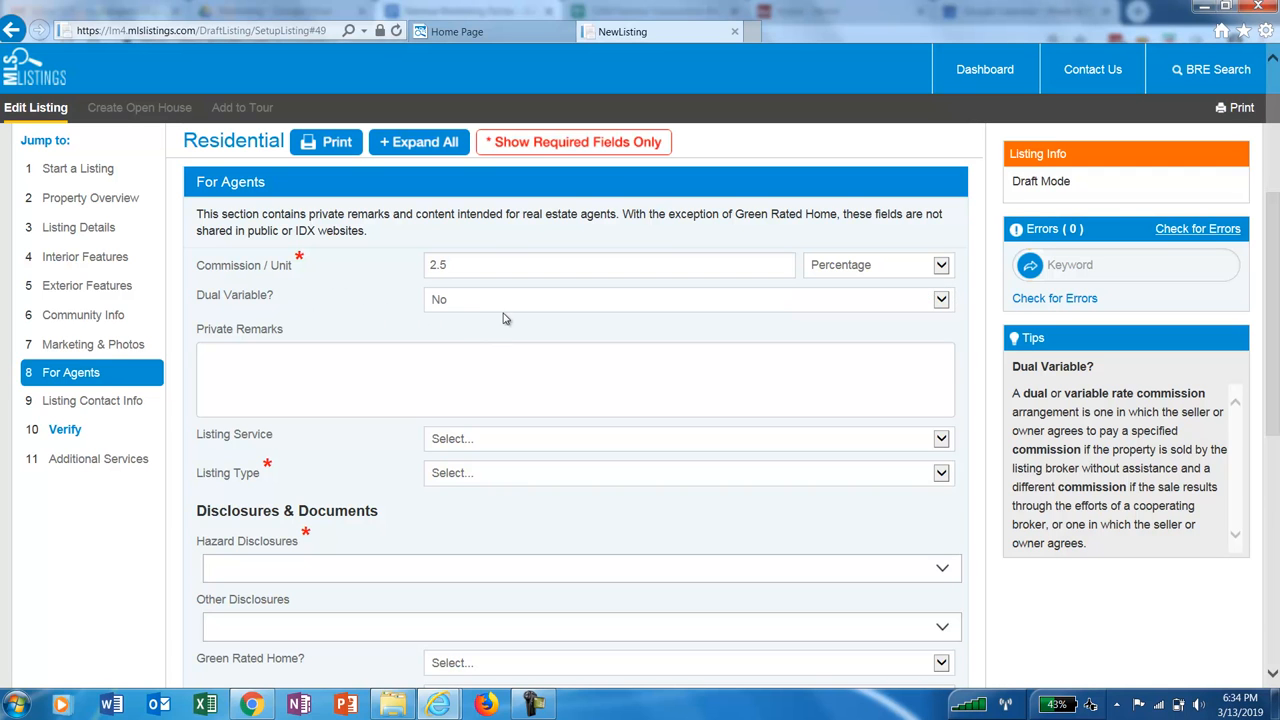
- Fill in Private Remarks with the second paragraph of Nerissa Marketing Notes from Chrome, from "Go Direct after the first open house" through the contact e-mails
{"action": "left_click", "coordinate": [527, 376]}
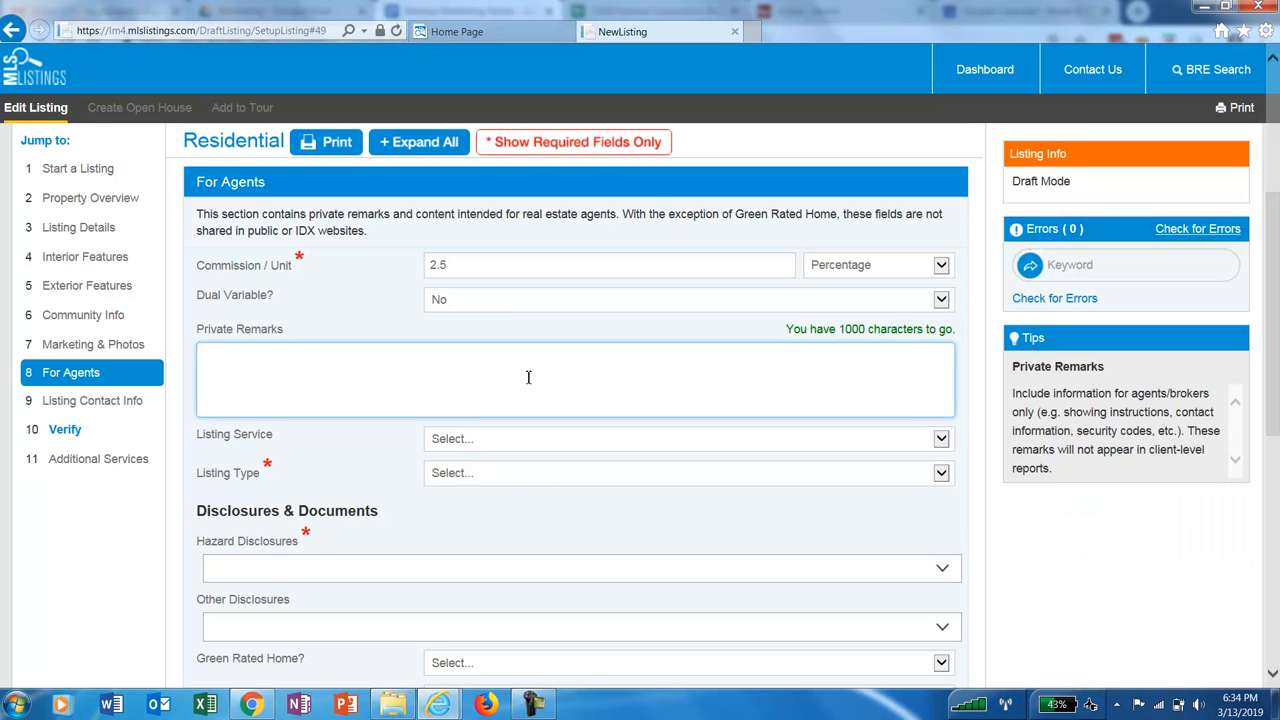
{"action": "key", "text": "alt+Tab"}
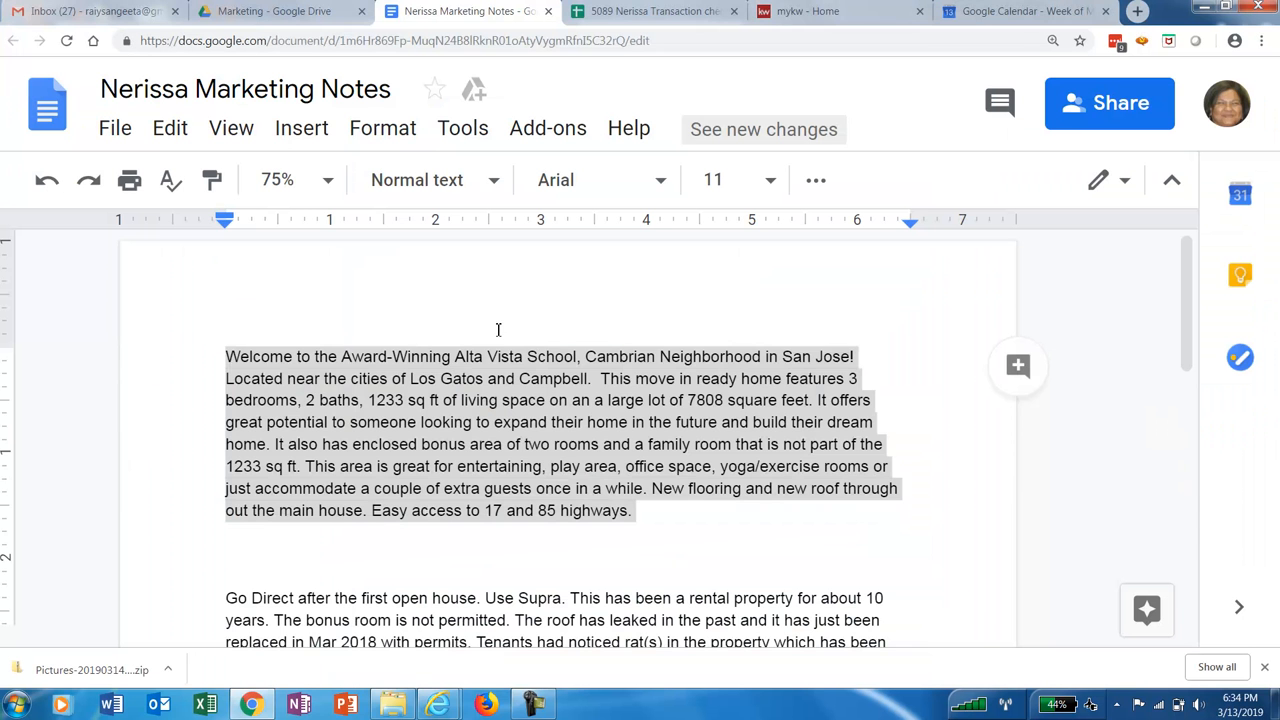
{"action": "scroll", "coordinate": [505, 425], "scroll_direction": "down", "scroll_amount": 3}
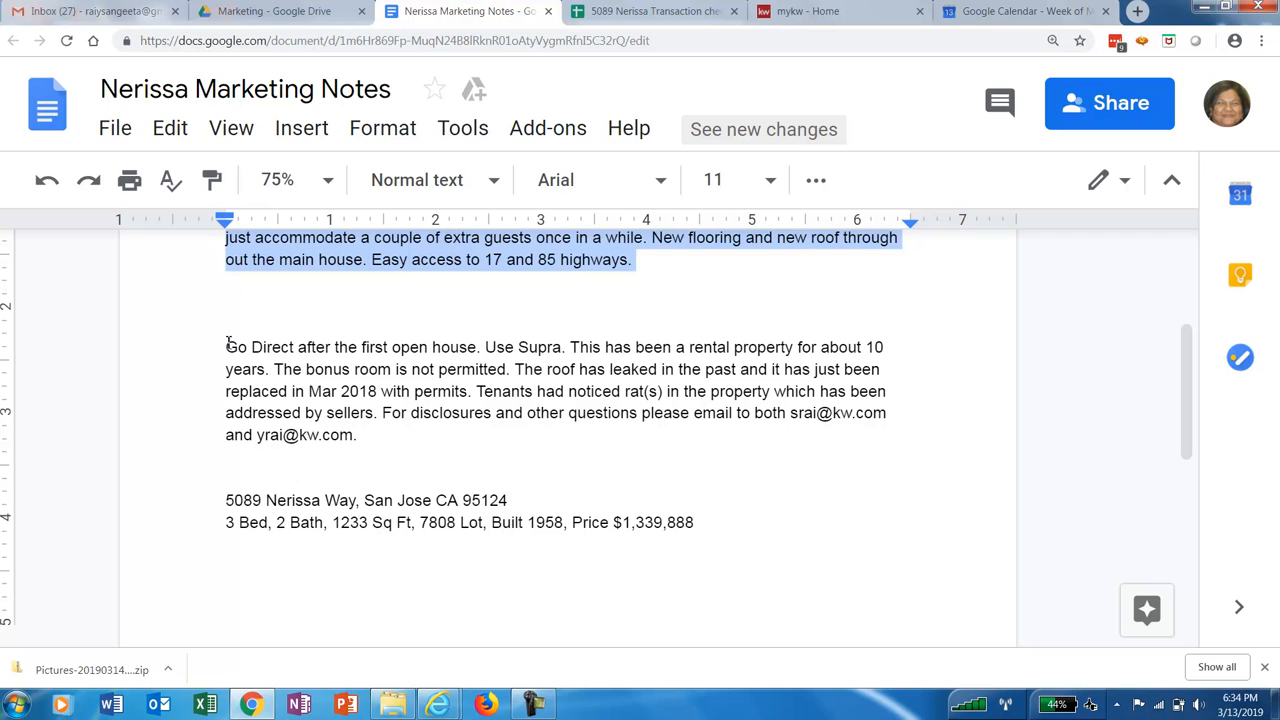
{"action": "left_click", "coordinate": [228, 347]}
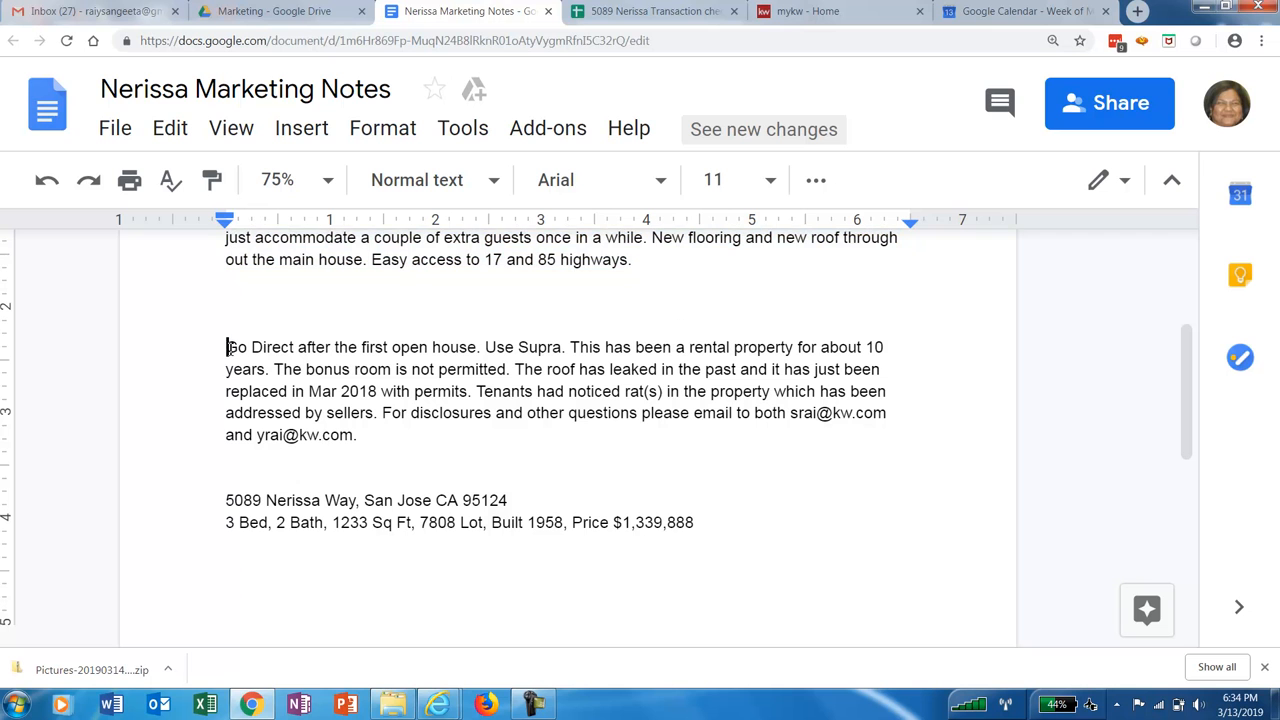
{"action": "left_click", "coordinate": [372, 450], "text": "shift"}
{"action": "key", "text": "ctrl+c"}
{"action": "key", "text": "alt+Tab"}
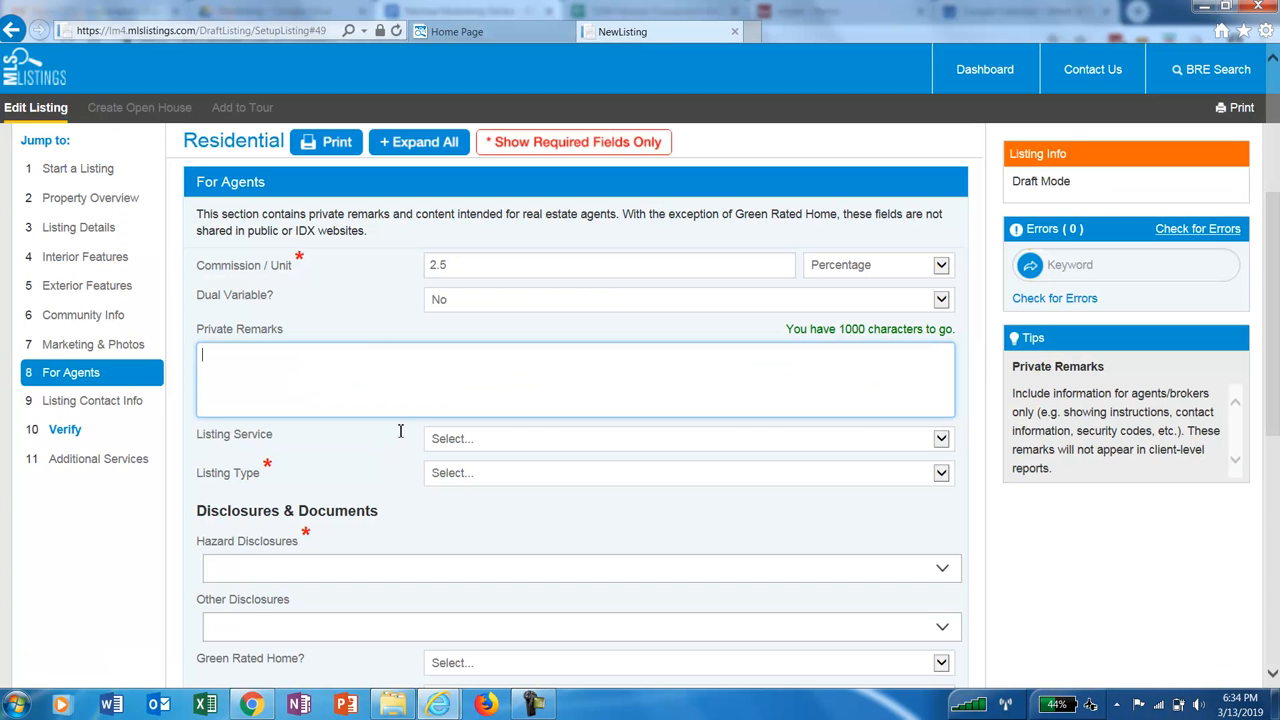
{"action": "key", "text": "ctrl+v"}
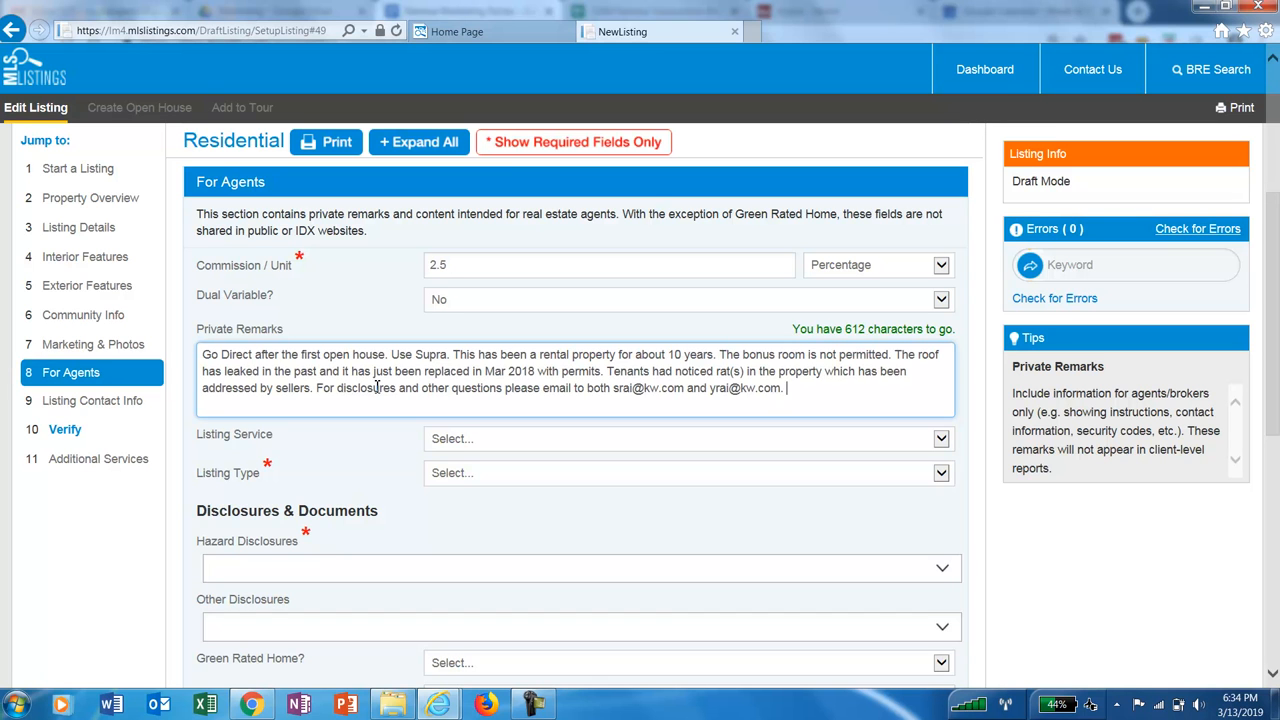
{"action": "left_click", "coordinate": [658, 537]}
- Set Listing Type to Exclusive Right to Sell and add Natural Hazard Disclosure to Hazard Disclosures
{"action": "scroll", "coordinate": [633, 518], "scroll_direction": "down", "scroll_amount": 1}
{"action": "left_click", "coordinate": [524, 382]}
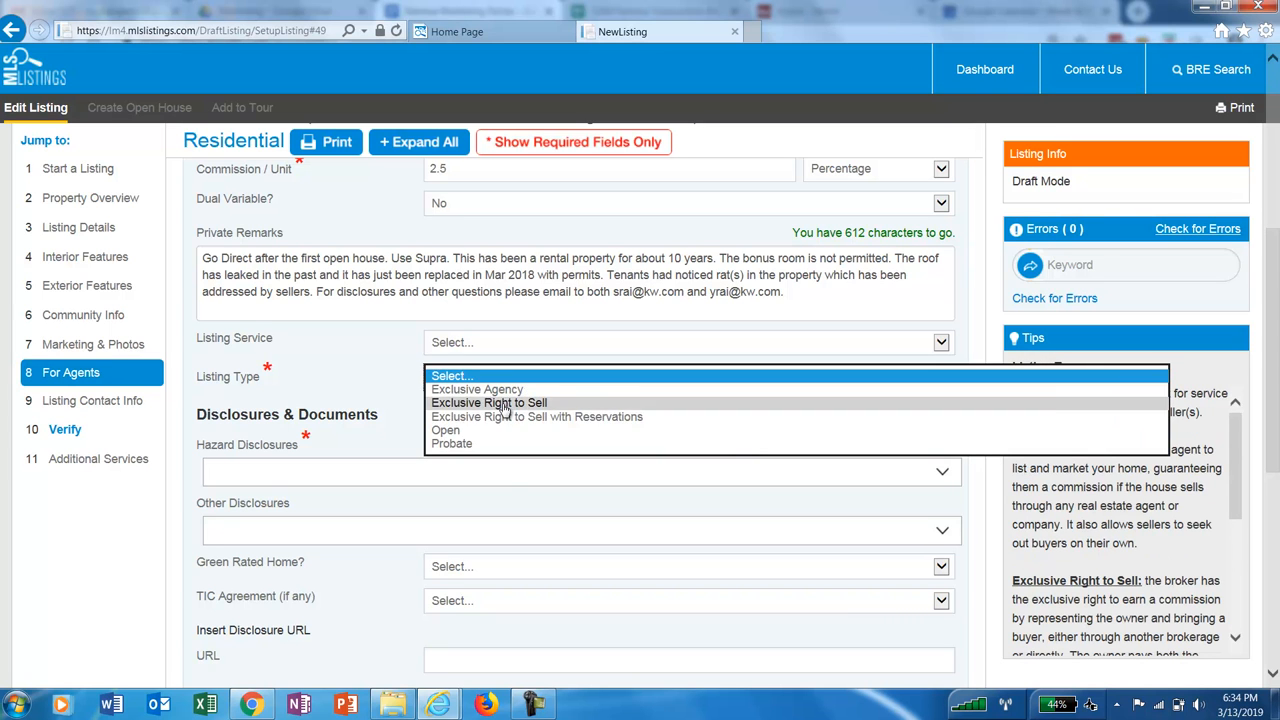
{"action": "left_click", "coordinate": [505, 404]}
{"action": "scroll", "coordinate": [573, 440], "scroll_direction": "down", "scroll_amount": 1}
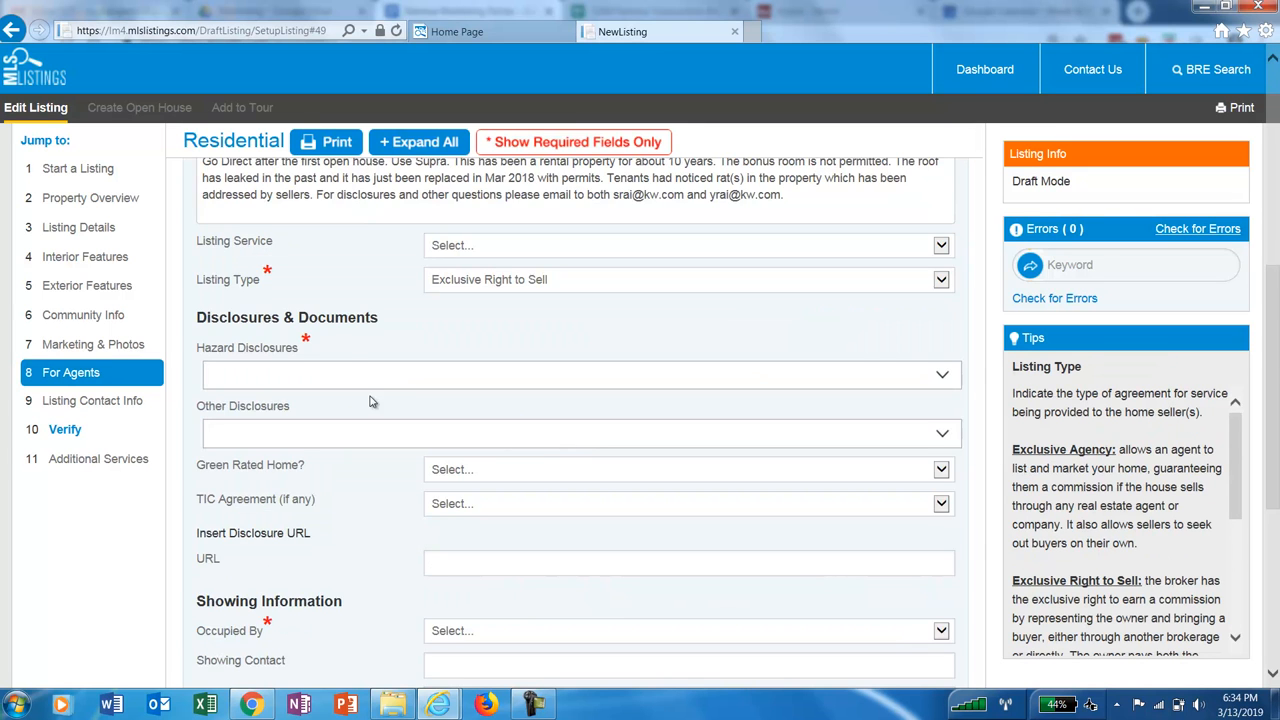
{"action": "left_click", "coordinate": [353, 377]}
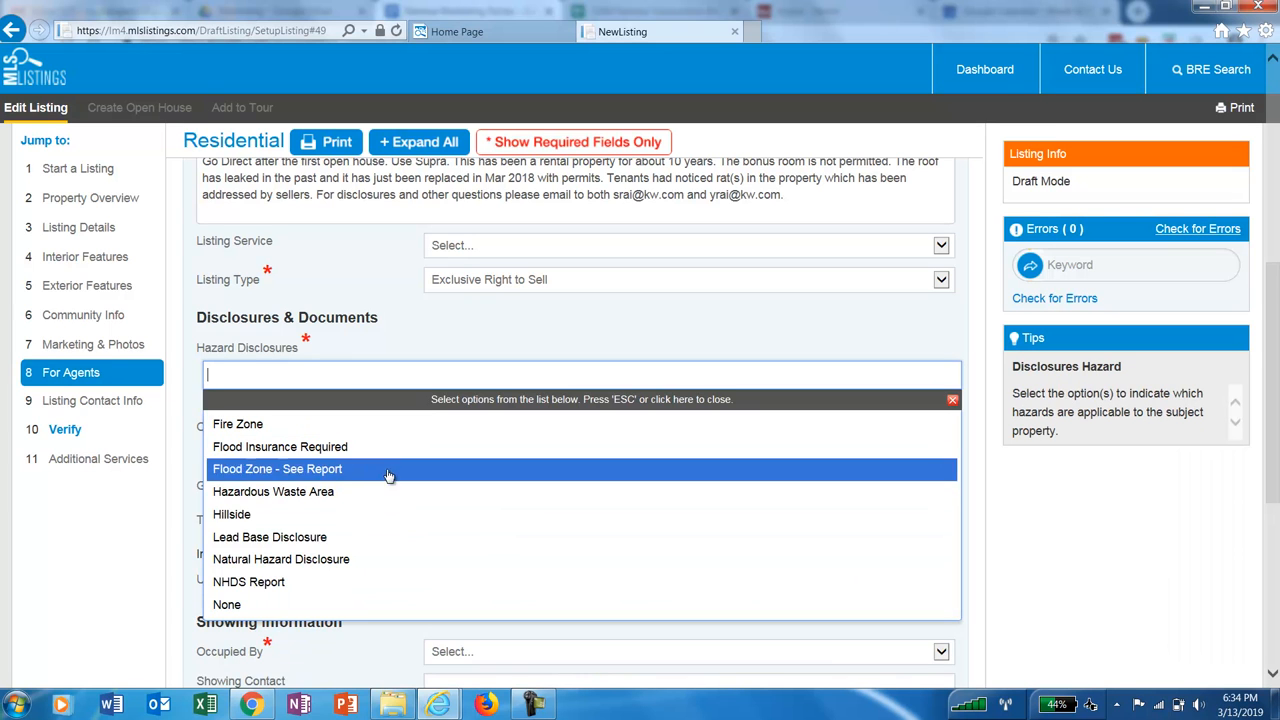
{"action": "left_click", "coordinate": [320, 566]}
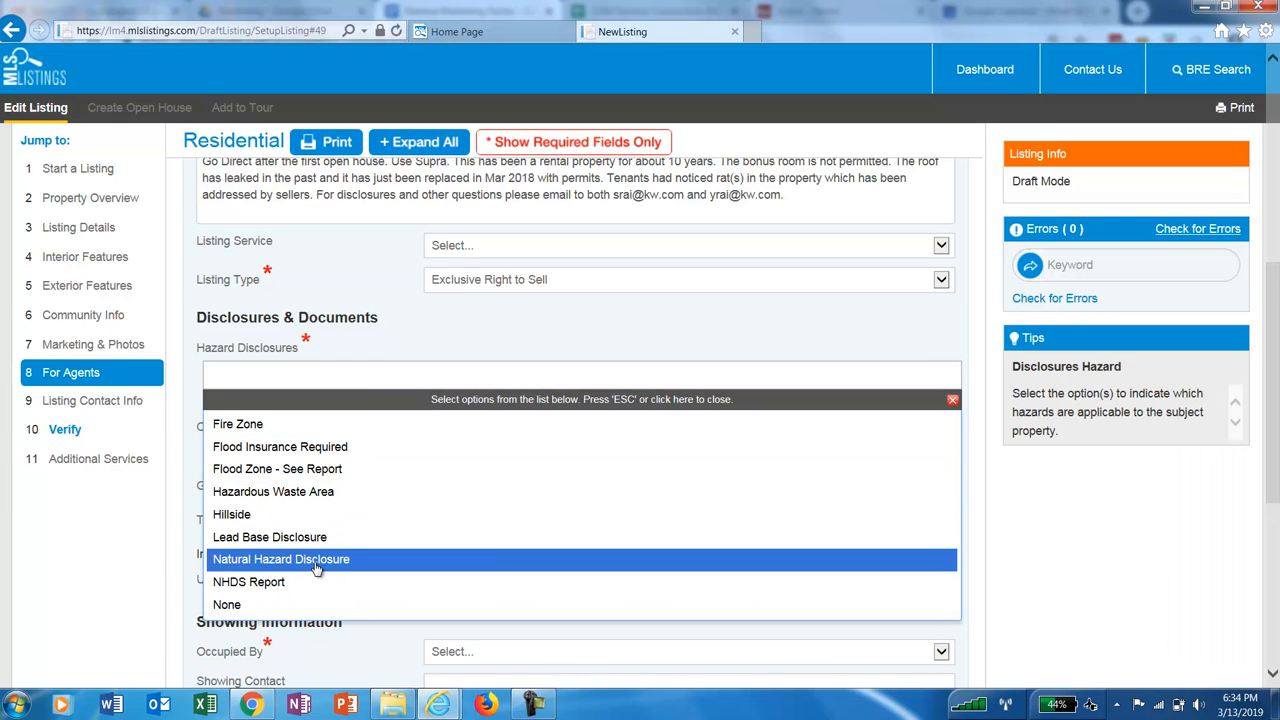
{"action": "left_click", "coordinate": [982, 404]}
- Set Occupied By to Owner under Showing Information
{"action": "scroll", "coordinate": [923, 484], "scroll_direction": "down", "scroll_amount": 1}
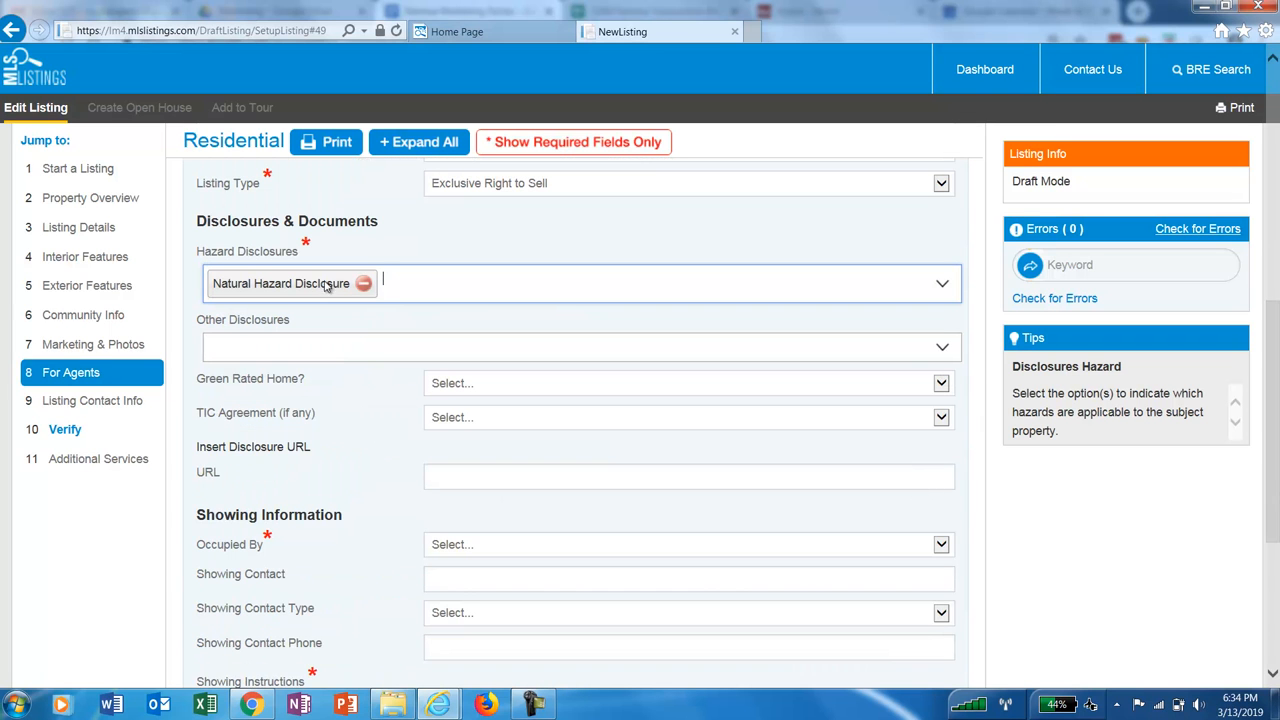
{"action": "scroll", "coordinate": [382, 460], "scroll_direction": "down", "scroll_amount": 1}
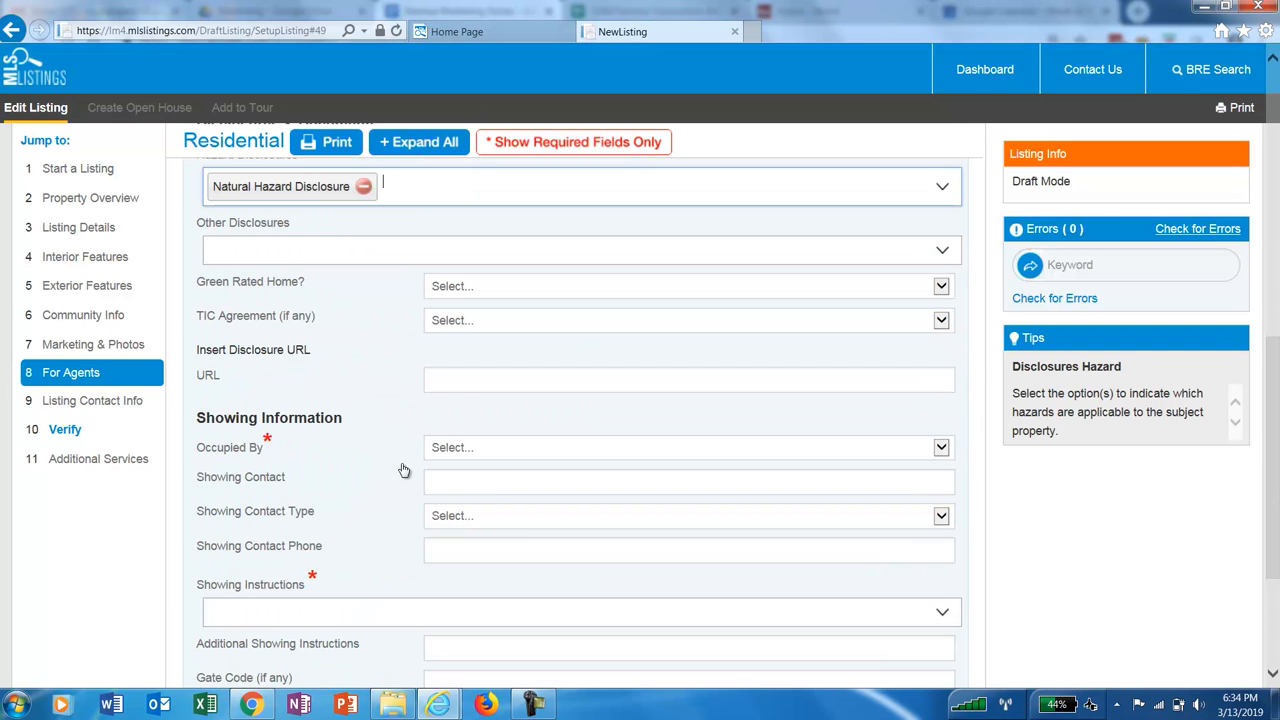
{"action": "left_click", "coordinate": [536, 457]}
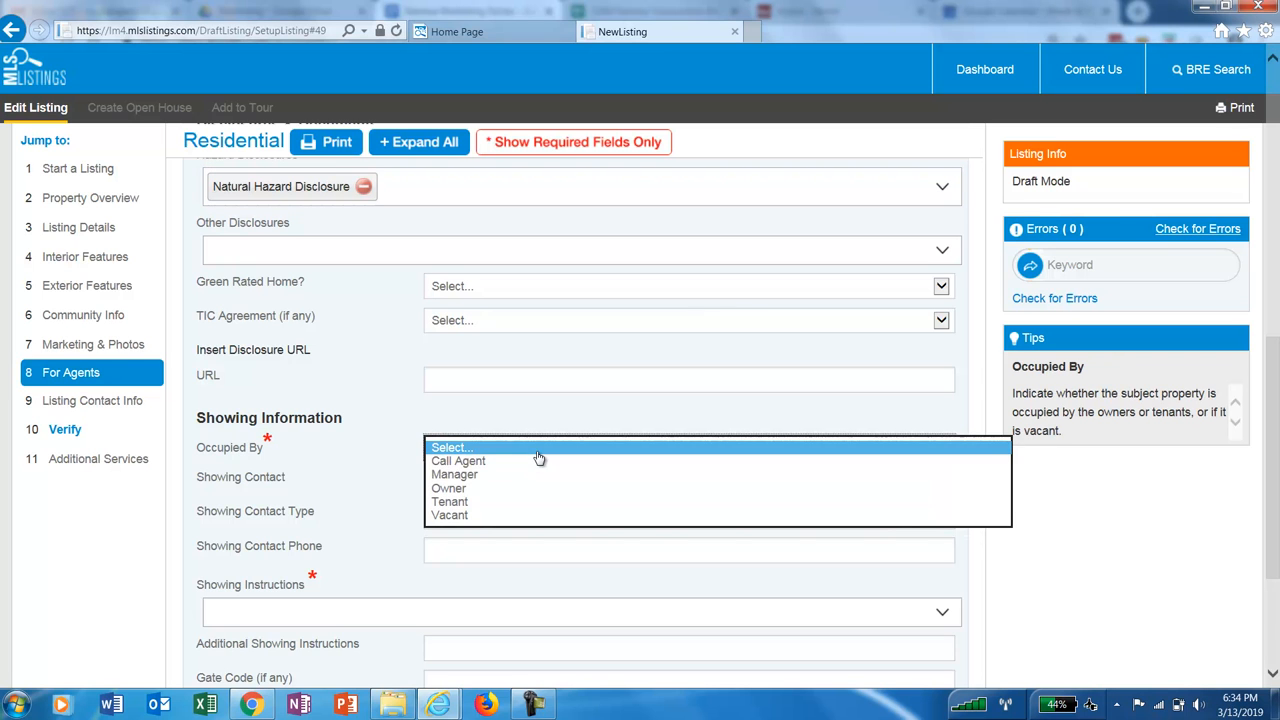
{"action": "left_click", "coordinate": [461, 490]}
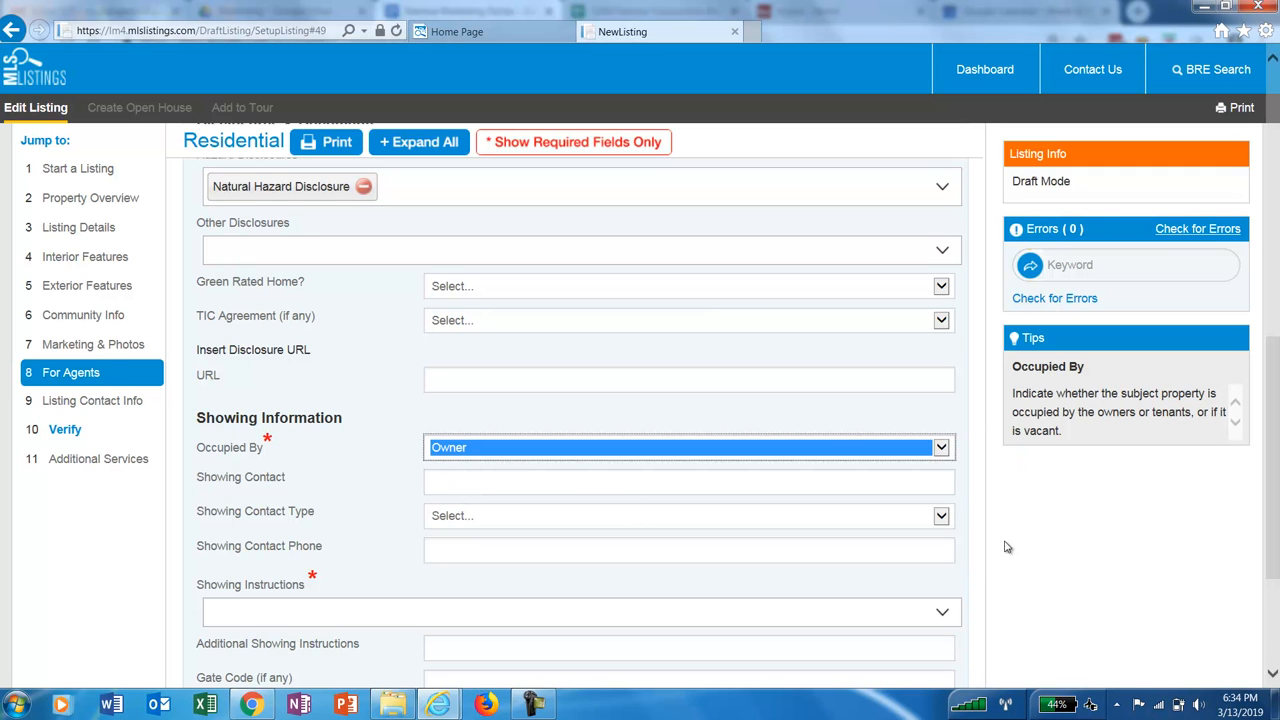
{"action": "left_click", "coordinate": [970, 512]}
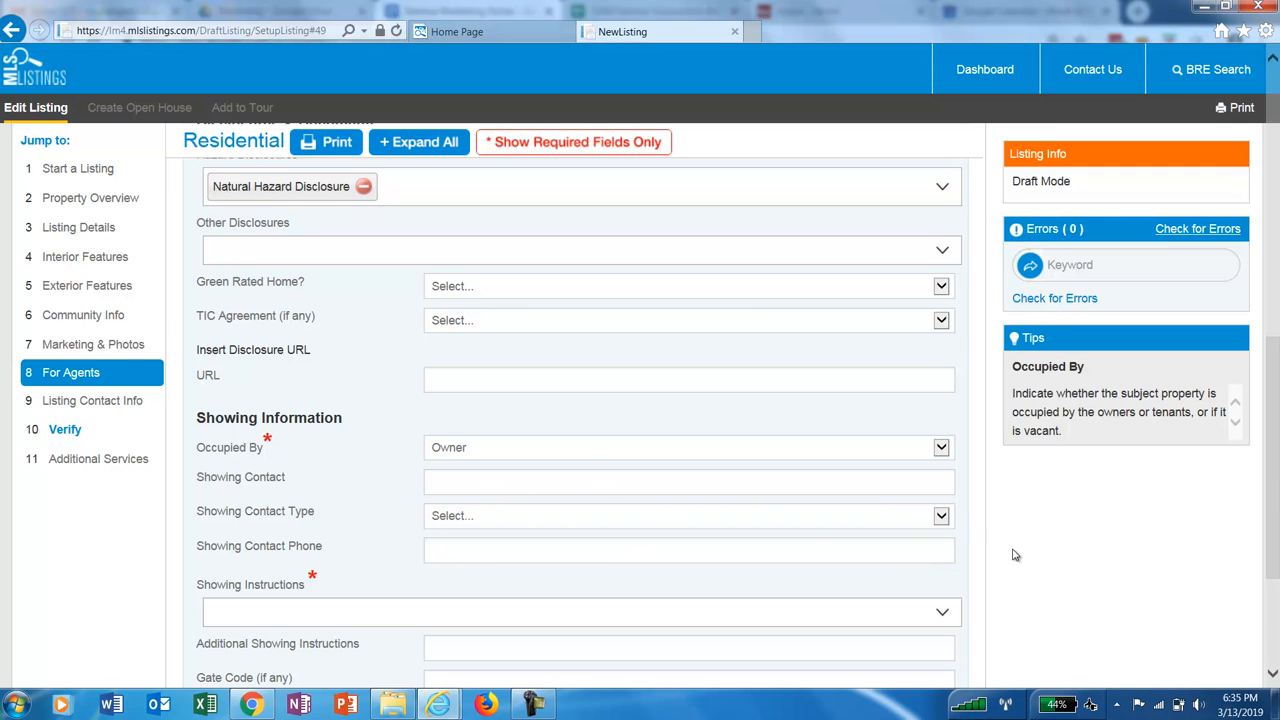
- Select Go Directly and Lockbox - Supra iBox as the Showing Instructions
{"action": "scroll", "coordinate": [980, 547], "scroll_direction": "down", "scroll_amount": 1}
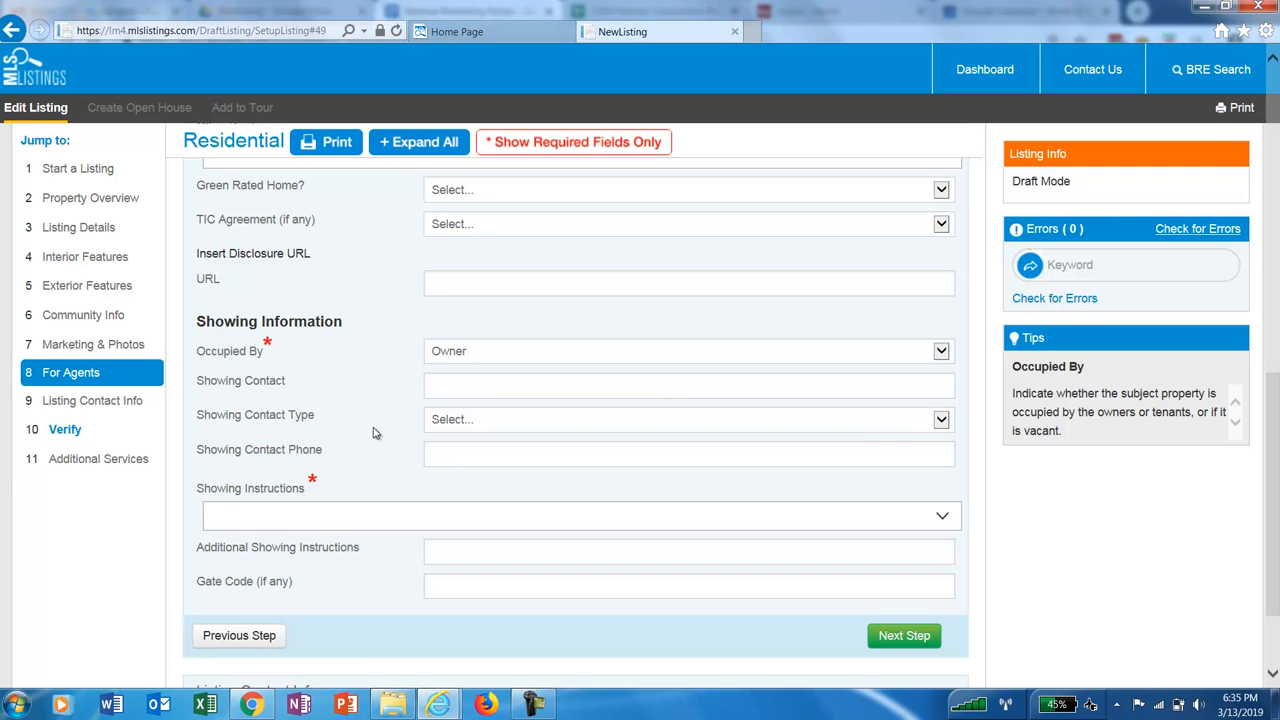
{"action": "left_click", "coordinate": [460, 514]}
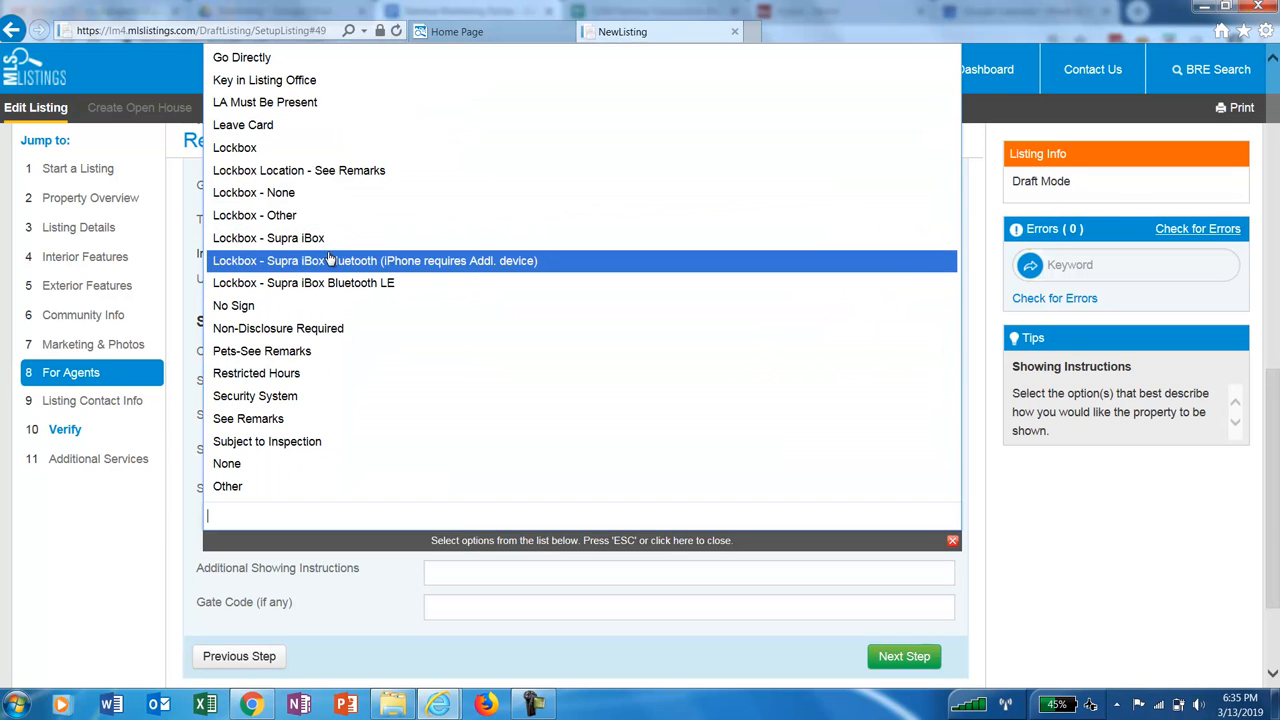
{"action": "scroll", "coordinate": [300, 200], "scroll_direction": "up", "scroll_amount": 1}
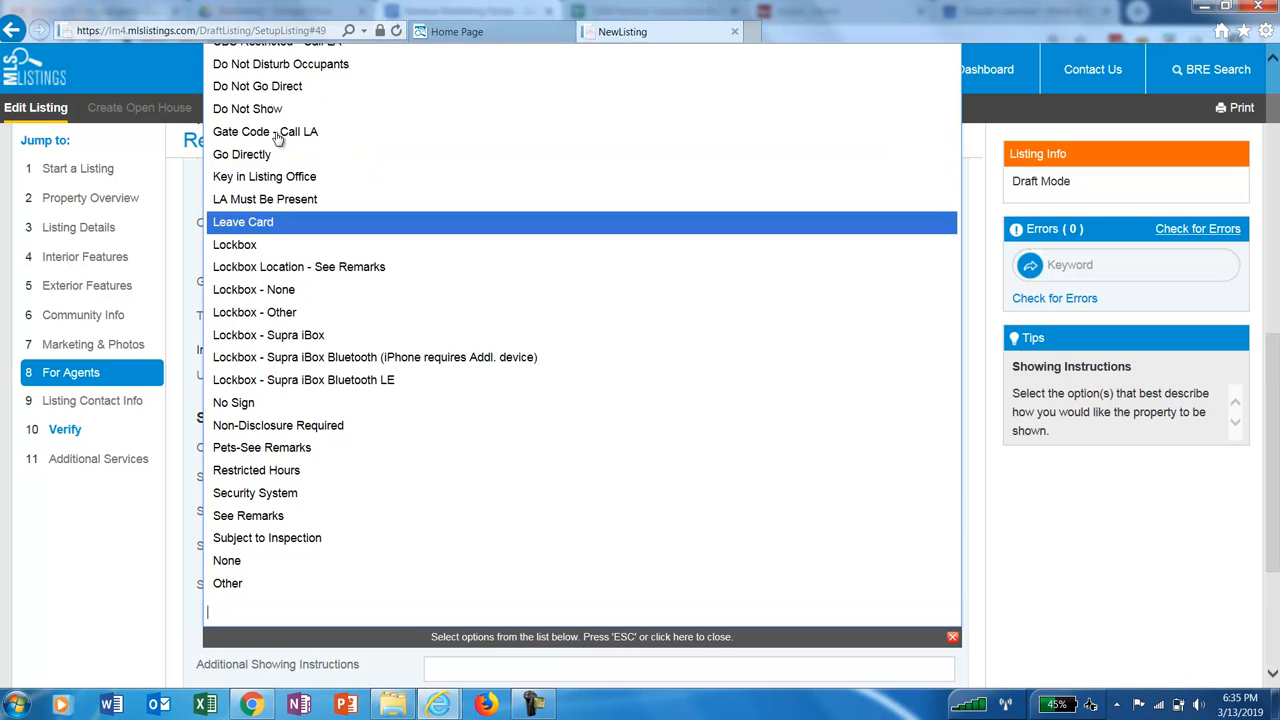
{"action": "left_click", "coordinate": [260, 157]}
{"action": "scroll", "coordinate": [338, 148], "scroll_direction": "up", "scroll_amount": 1}
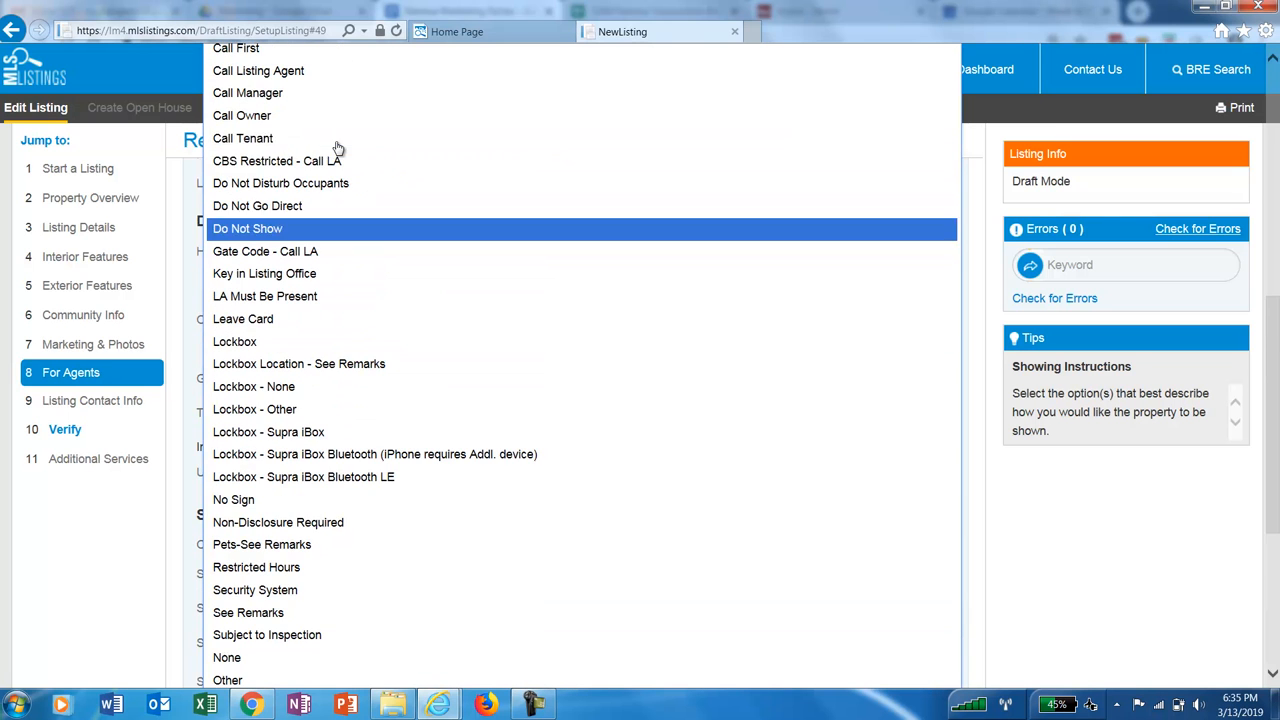
{"action": "scroll", "coordinate": [338, 150], "scroll_direction": "up", "scroll_amount": 1}
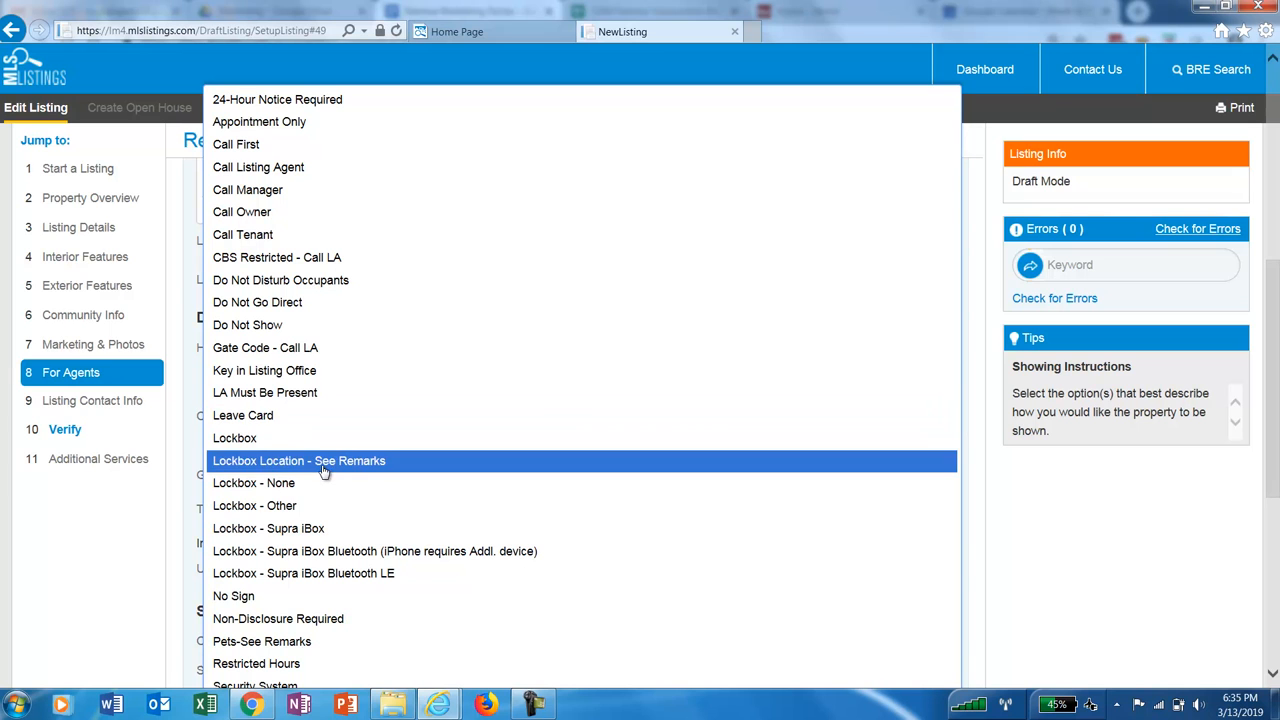
{"action": "left_click", "coordinate": [335, 534]}
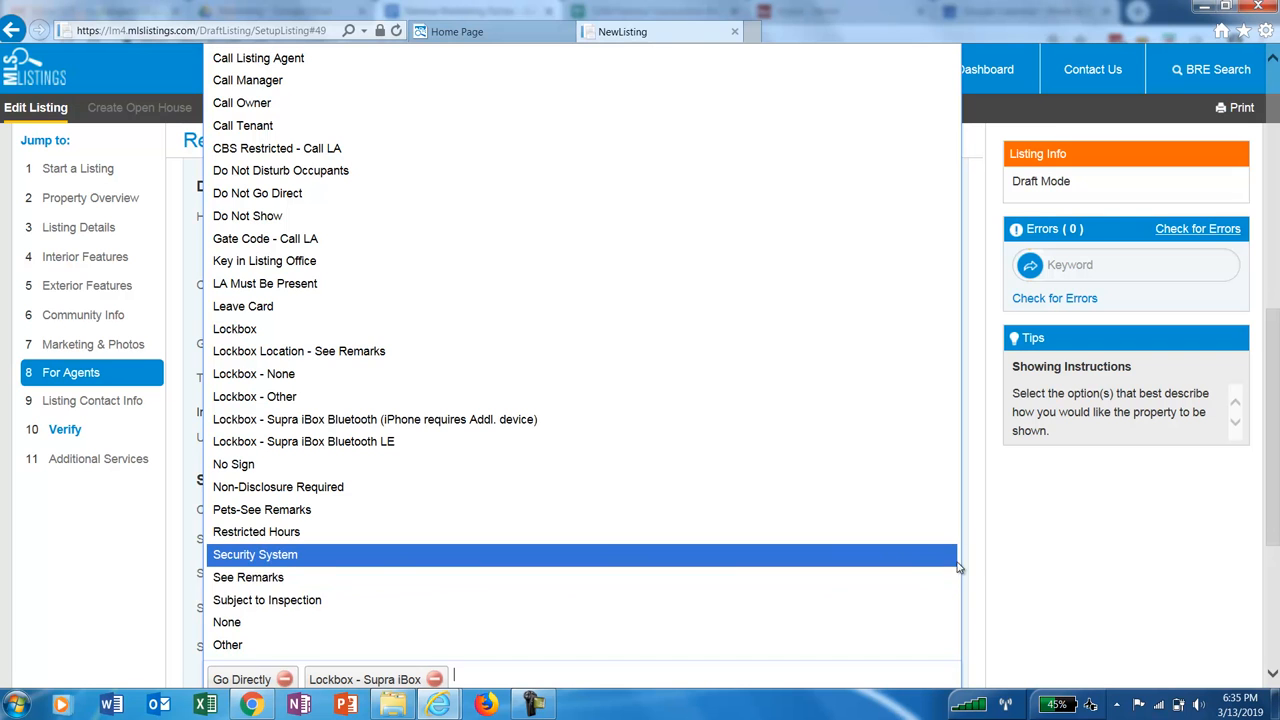
{"action": "left_click", "coordinate": [986, 578]}
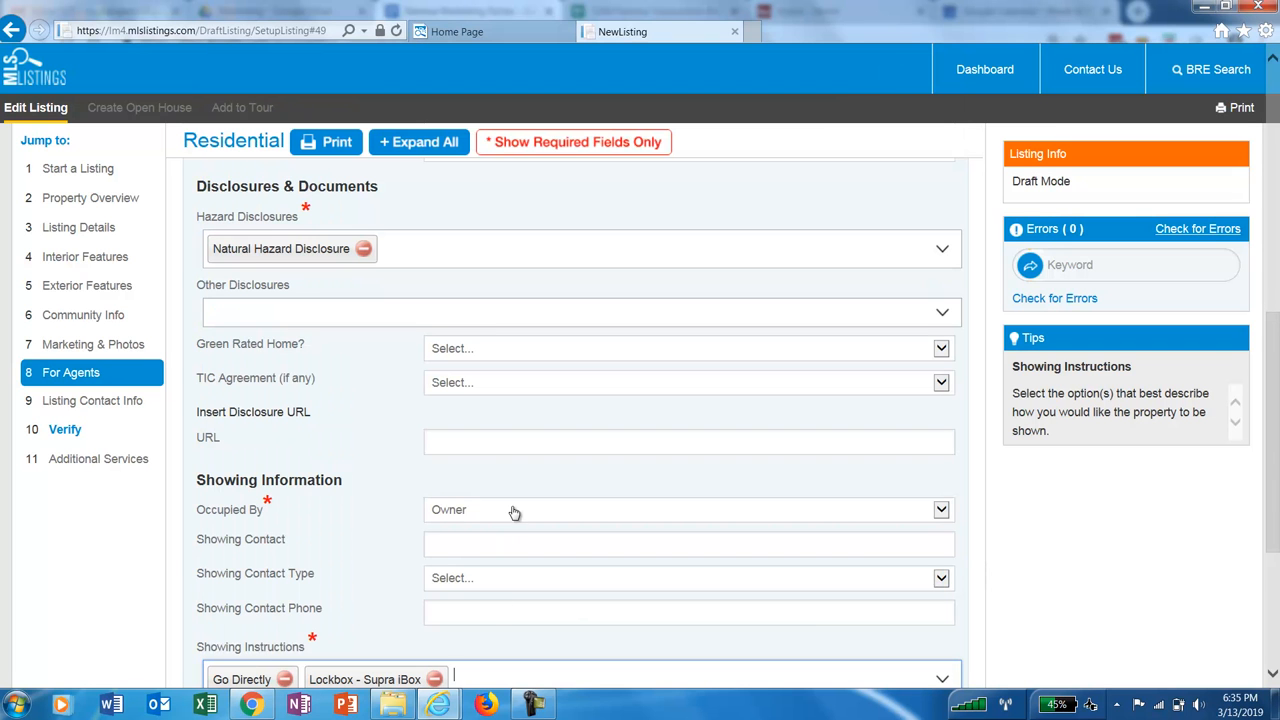
- Insert the sentence "Property is vacant." after "Use Supra." in Private Remarks
{"action": "scroll", "coordinate": [400, 446], "scroll_direction": "up", "scroll_amount": 1}
{"action": "scroll", "coordinate": [398, 446], "scroll_direction": "up", "scroll_amount": 2}
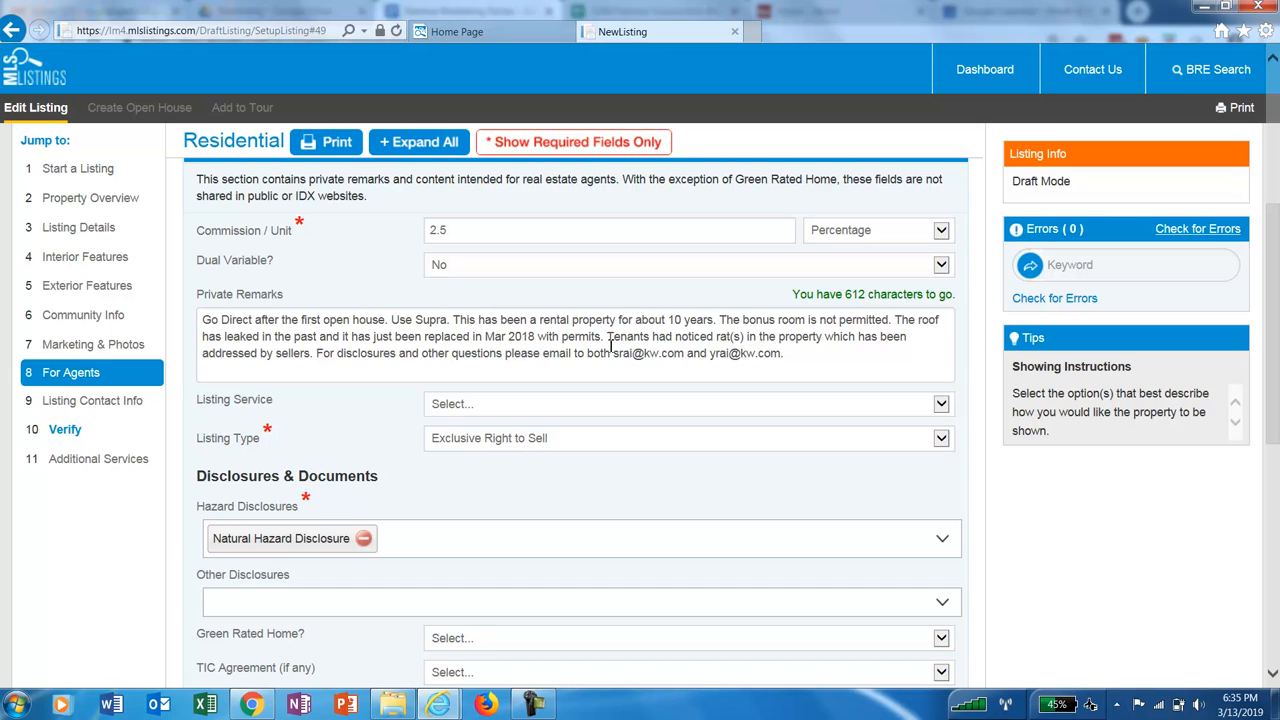
{"action": "left_click", "coordinate": [453, 319]}
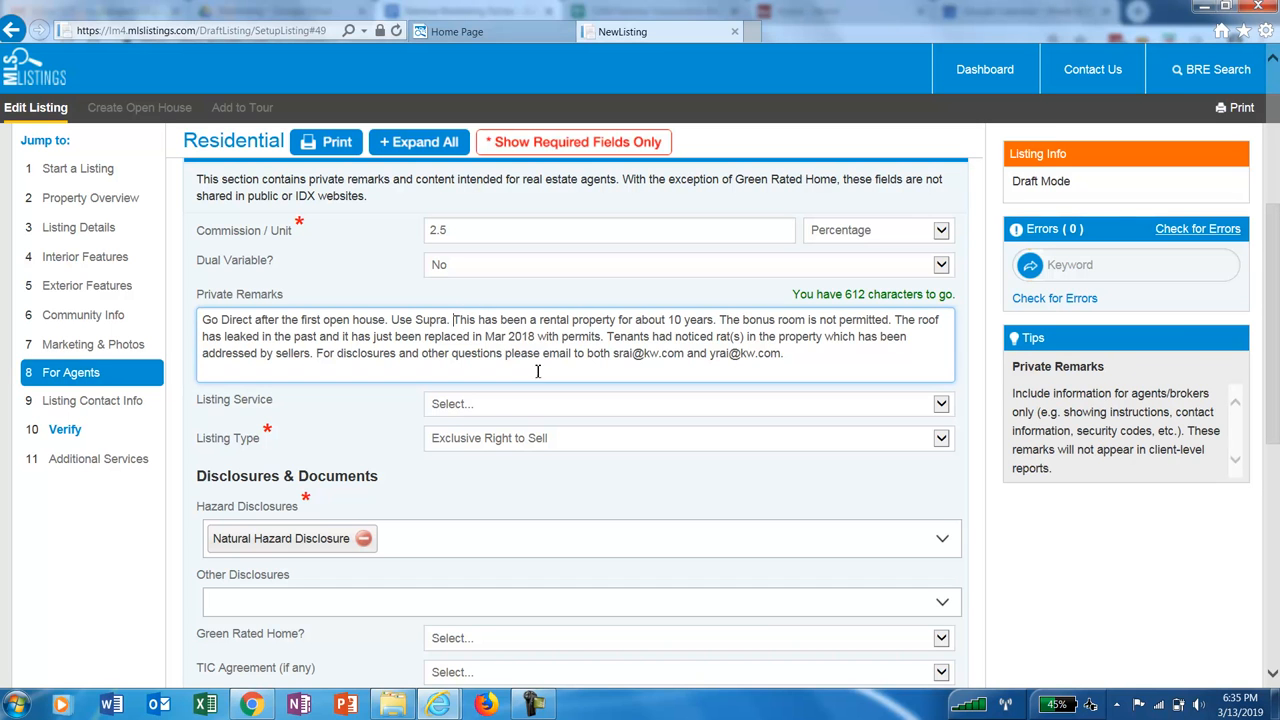
{"action": "type", "text": "Prop"}
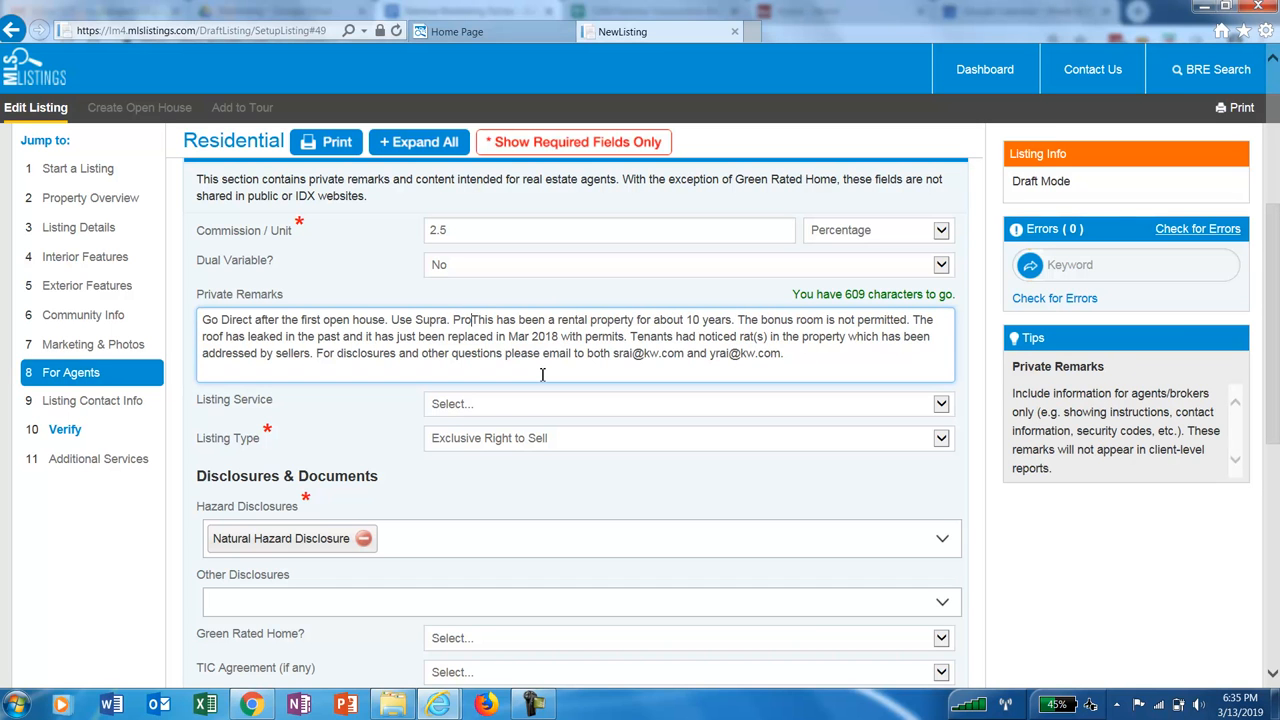
{"action": "type", "text": "erty is vacant."}
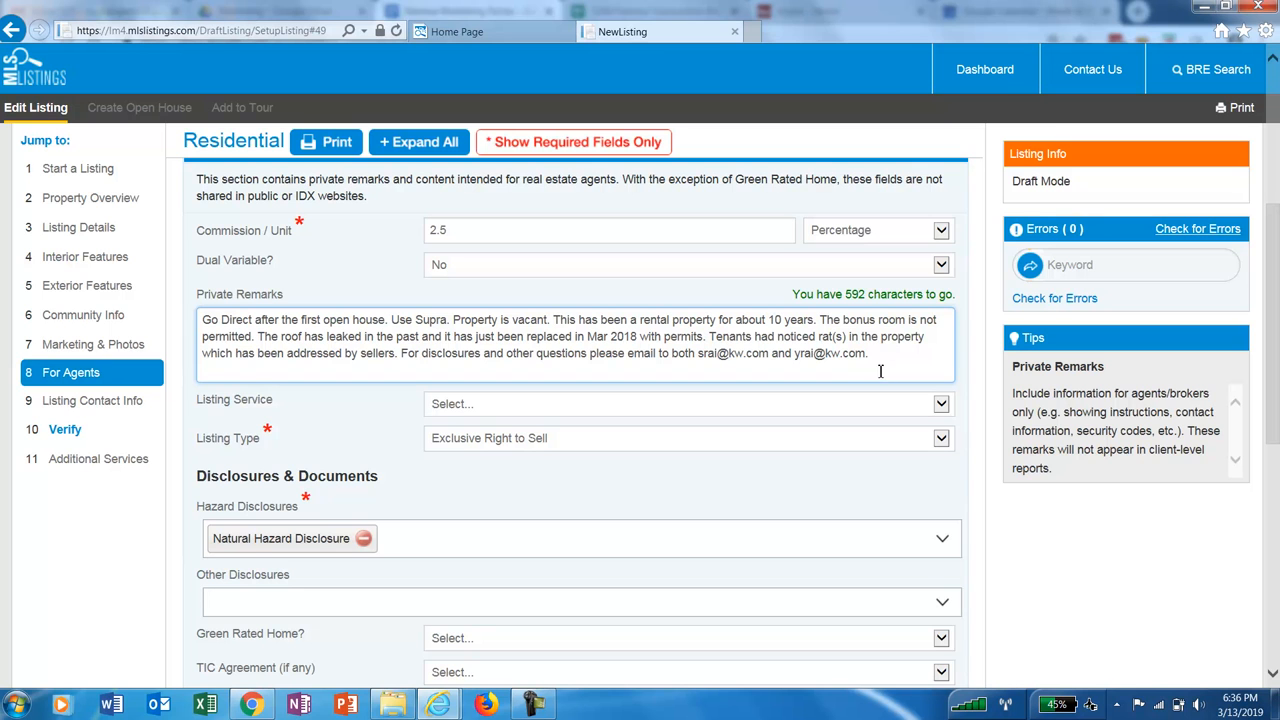
- Leave the remaining optional For Agents fields as they are and proceed to Listing Contact Info
{"action": "scroll", "coordinate": [870, 360], "scroll_direction": "down", "scroll_amount": 3}
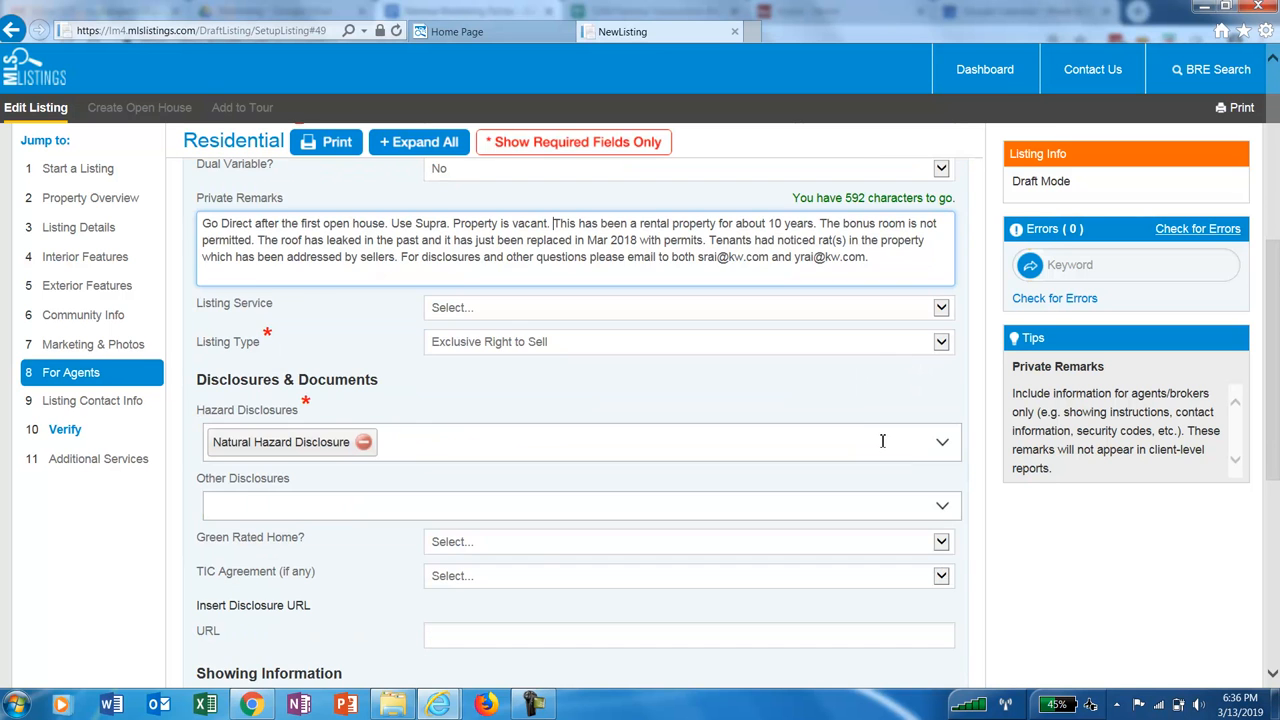
{"action": "scroll", "coordinate": [665, 478], "scroll_direction": "down", "scroll_amount": 1}
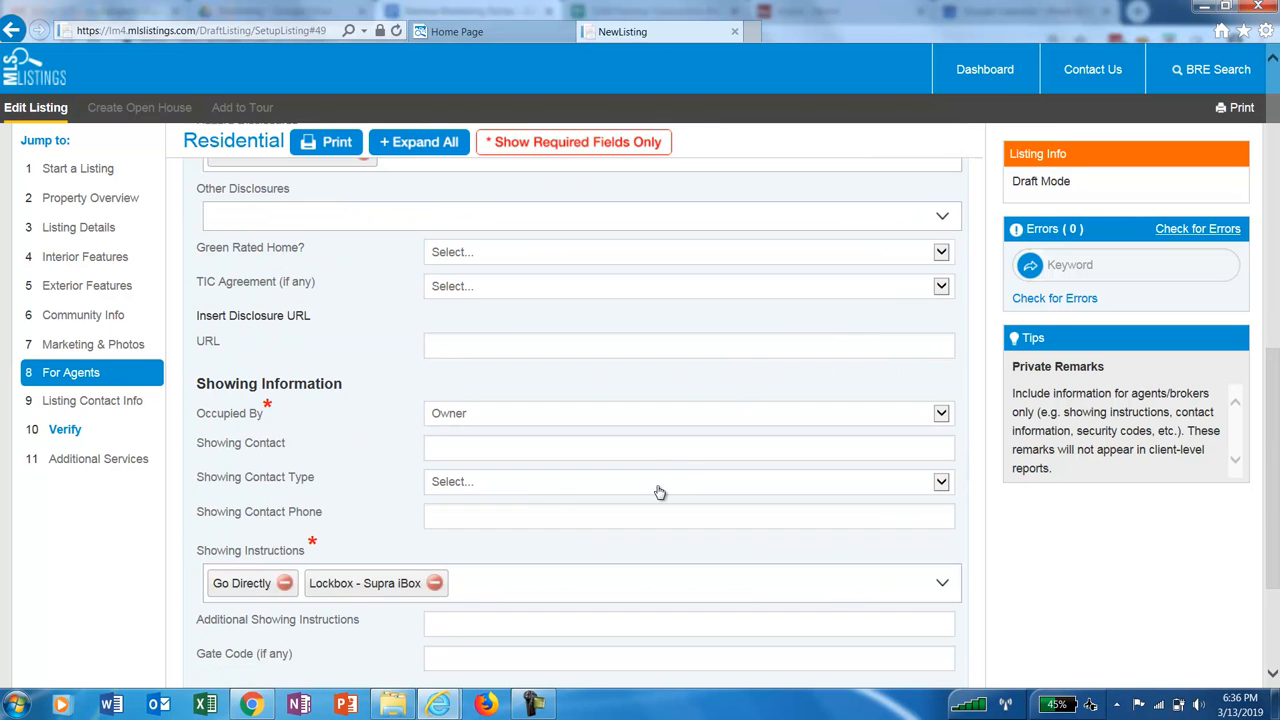
{"action": "scroll", "coordinate": [517, 494], "scroll_direction": "down", "scroll_amount": 1}
{"action": "scroll", "coordinate": [573, 498], "scroll_direction": "down", "scroll_amount": 1}
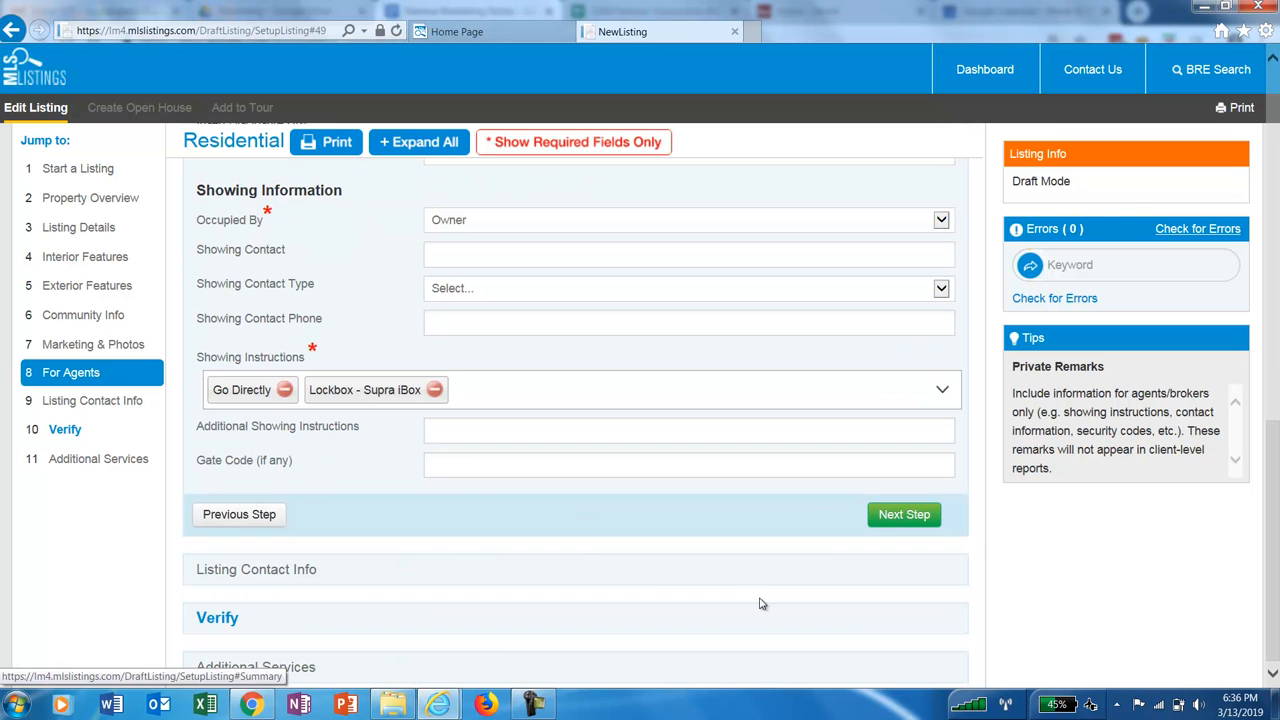
{"action": "left_click", "coordinate": [908, 520]}
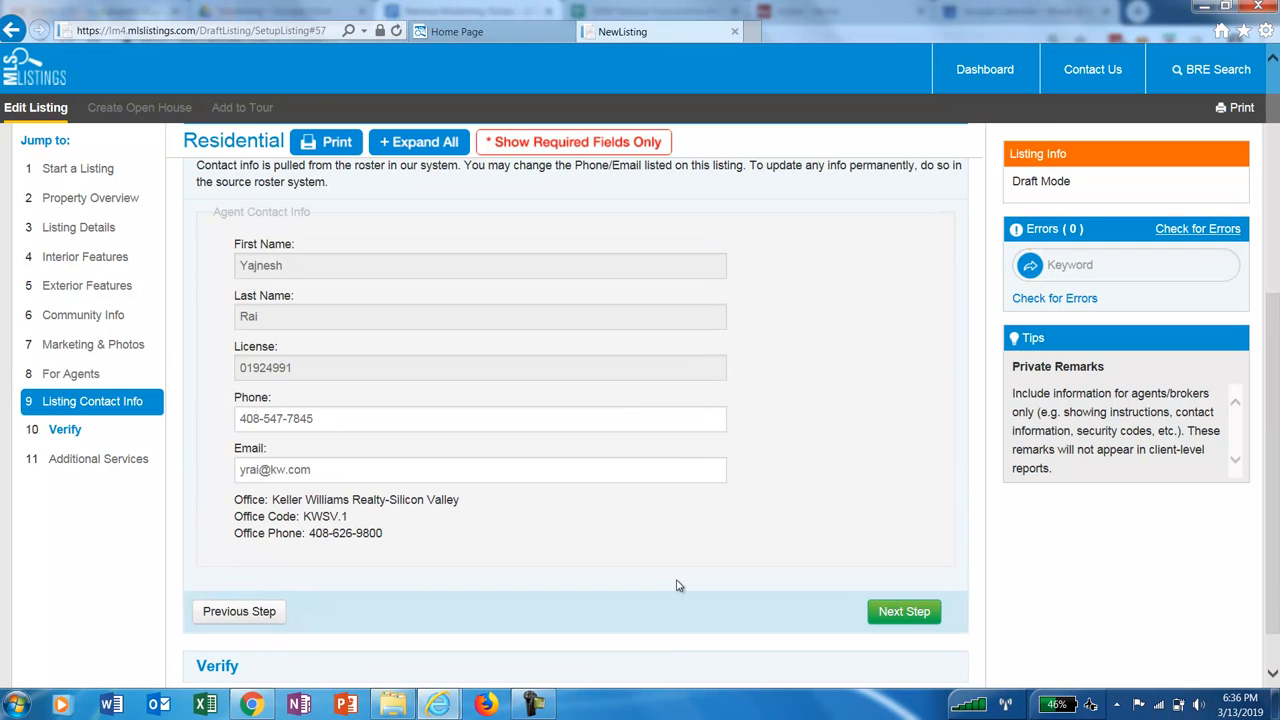
- Review the agent contact info, keep it as it is and proceed to Verify
{"action": "scroll", "coordinate": [900, 418], "scroll_direction": "up", "scroll_amount": 1}
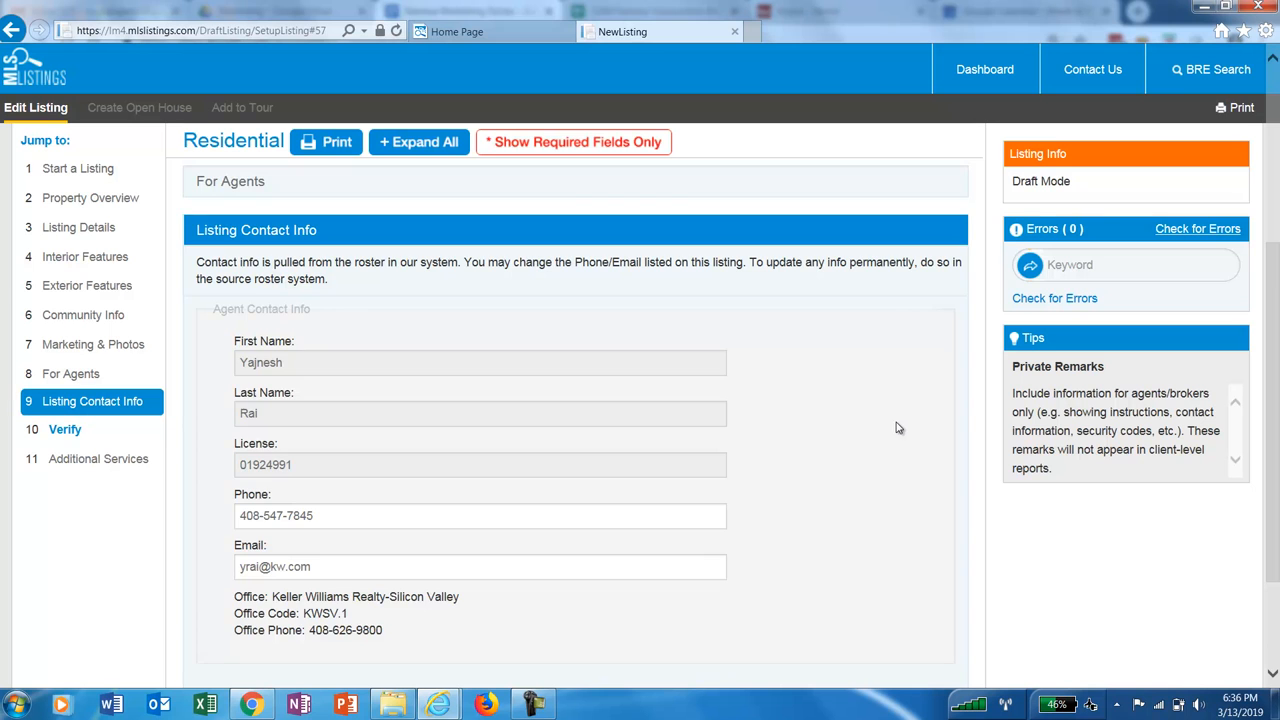
{"action": "scroll", "coordinate": [881, 459], "scroll_direction": "down", "scroll_amount": 1}
{"action": "scroll", "coordinate": [881, 459], "scroll_direction": "down", "scroll_amount": 1}
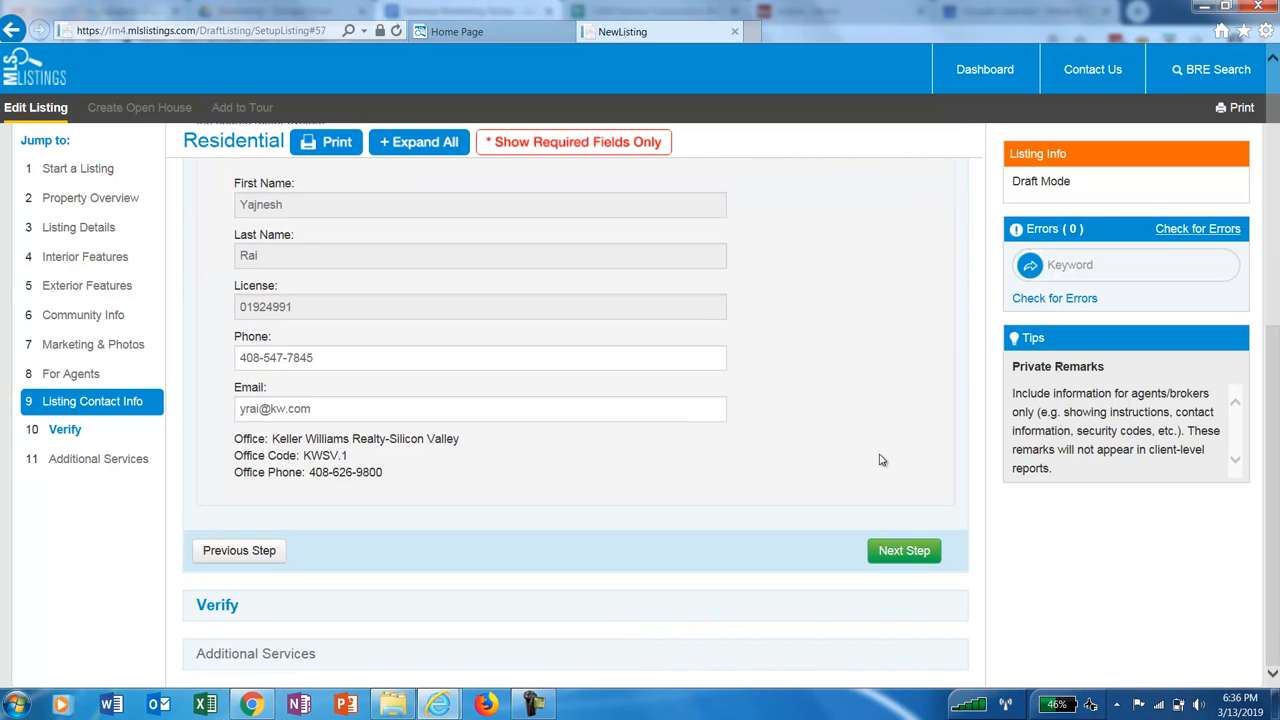
{"action": "left_click", "coordinate": [904, 551]}
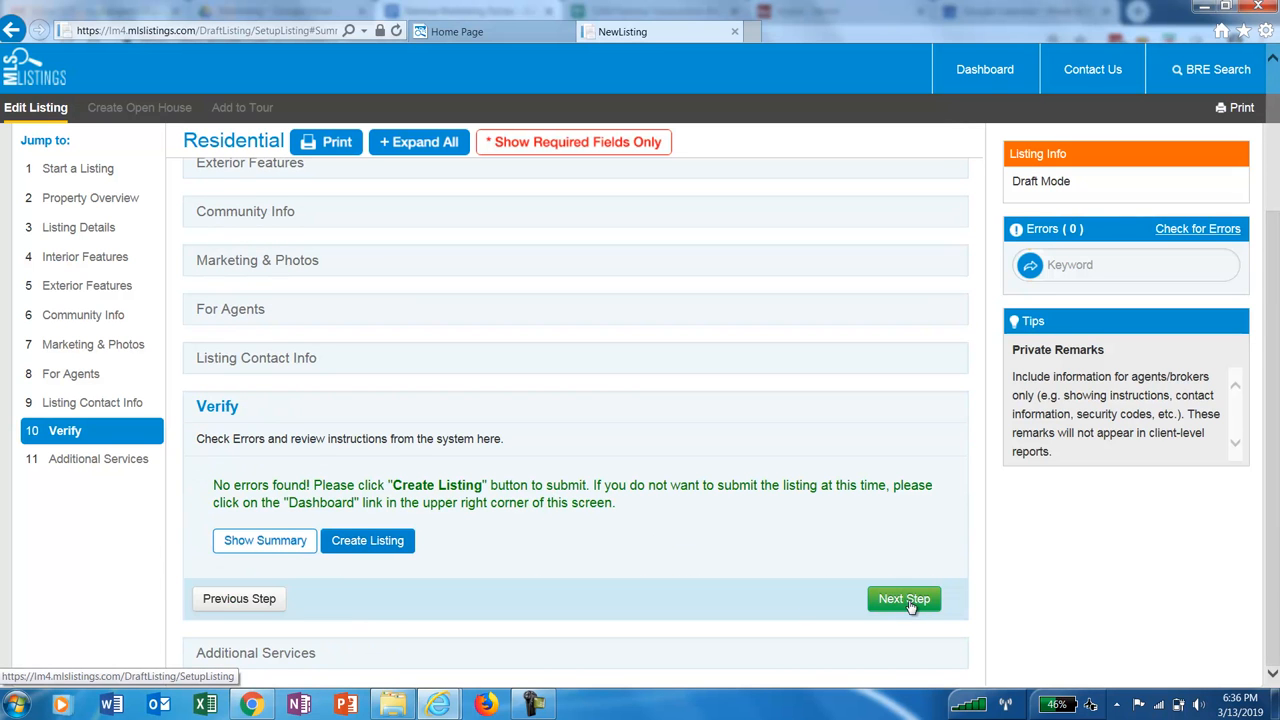
- Create the listing from the Verify section and confirm submitting the changes
{"action": "left_click", "coordinate": [369, 546]}
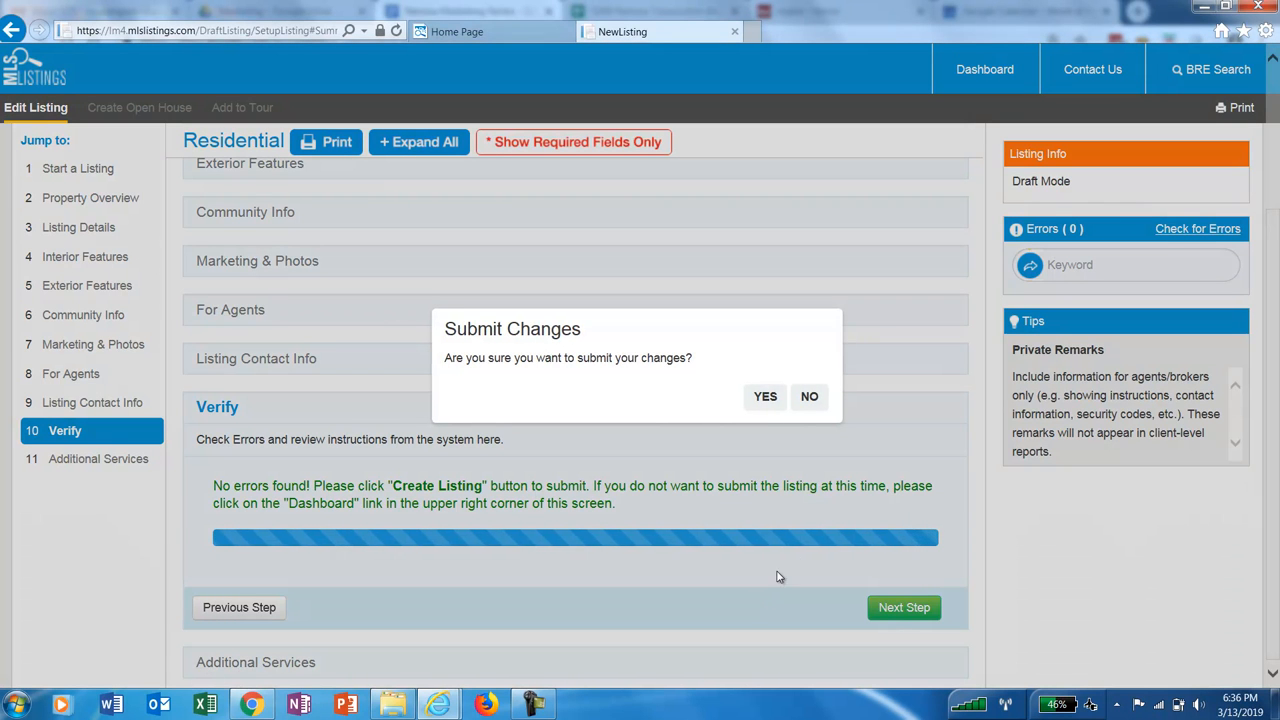
{"action": "left_click", "coordinate": [766, 399]}
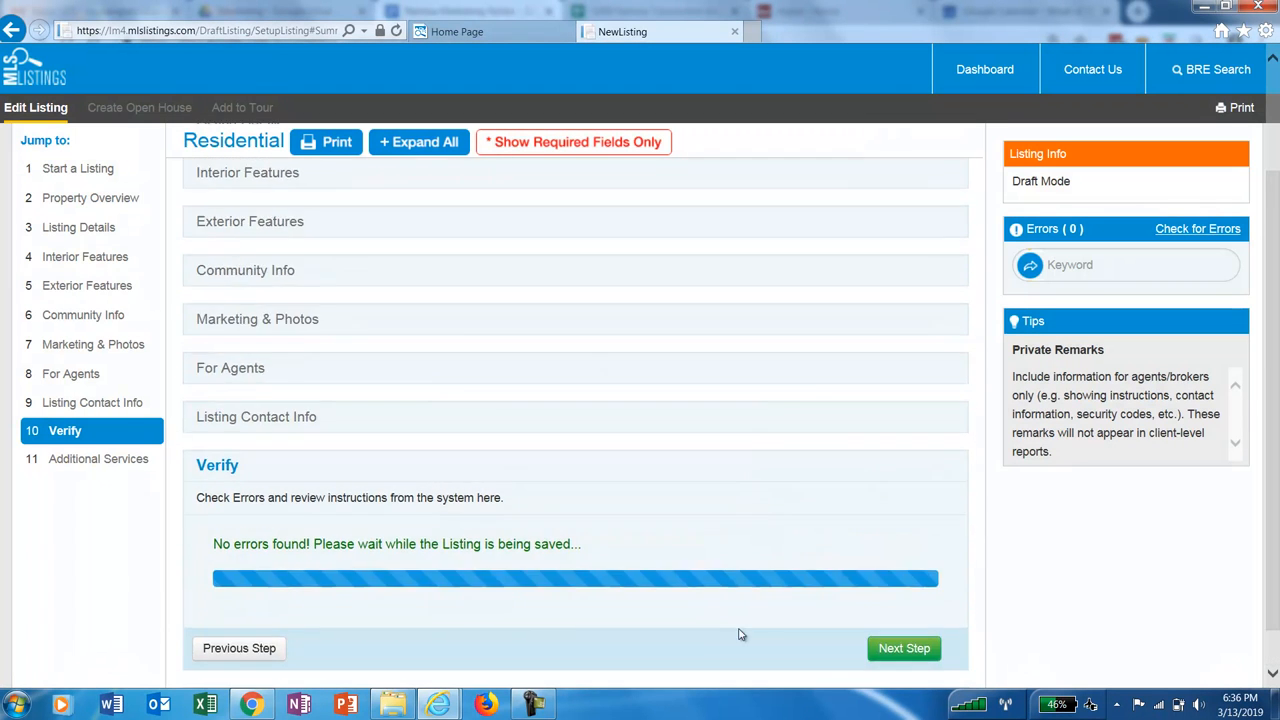
{"action": "left_click", "coordinate": [536, 705]}
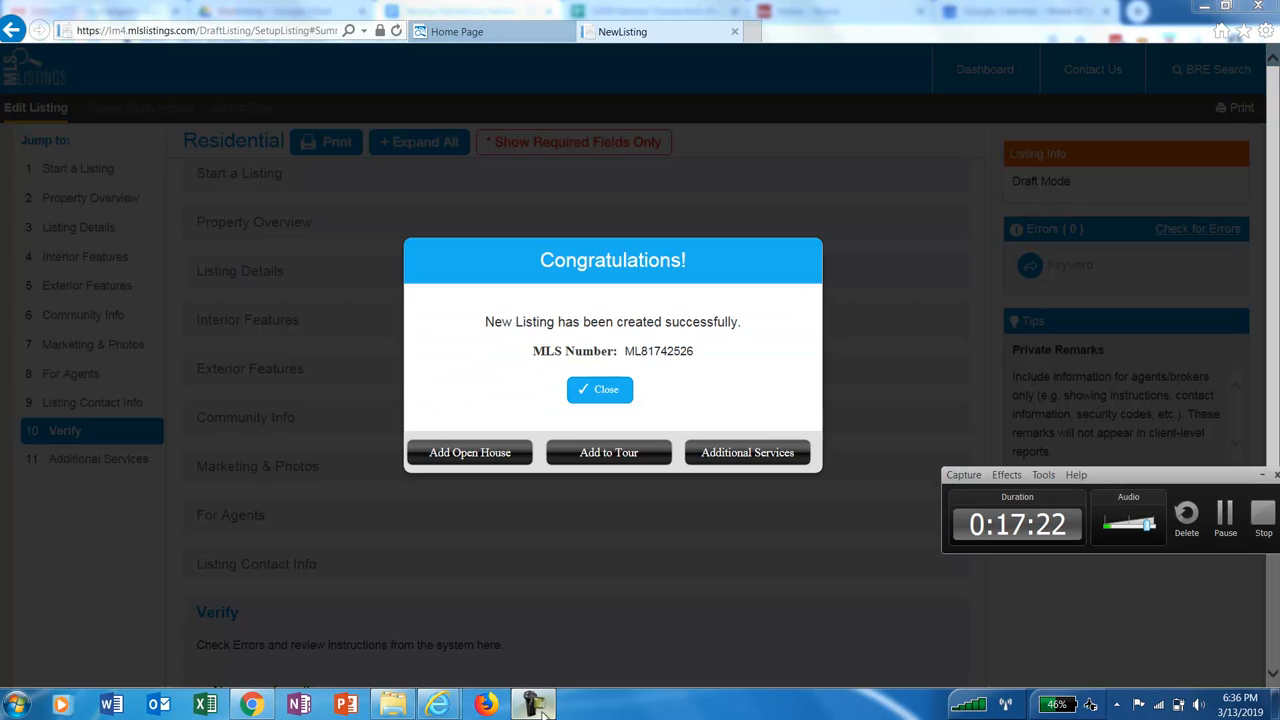